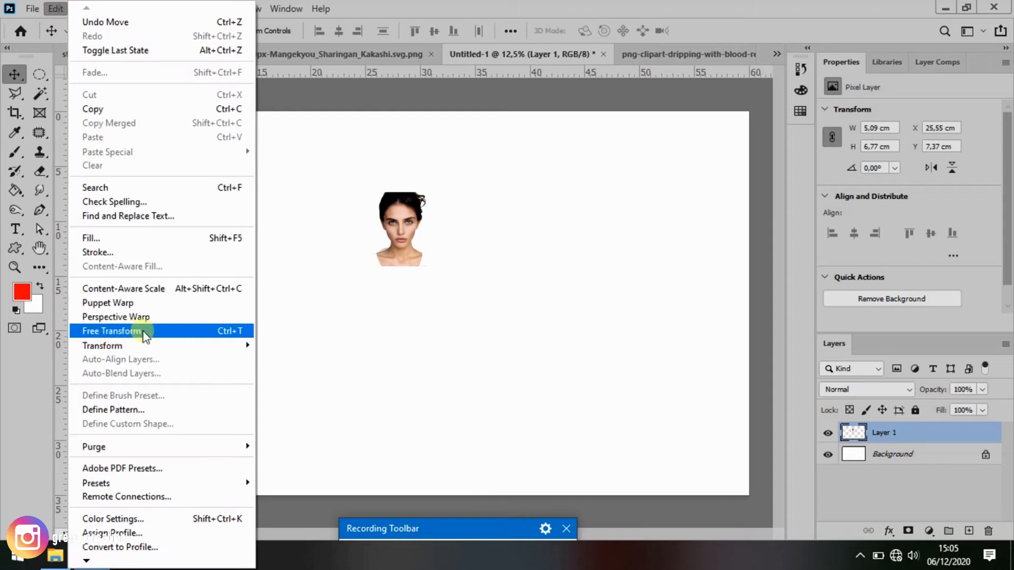
- Enlarge the portrait on Layer 1 to about 524% with Free Transform, spanning the full canvas height
click(142, 335)
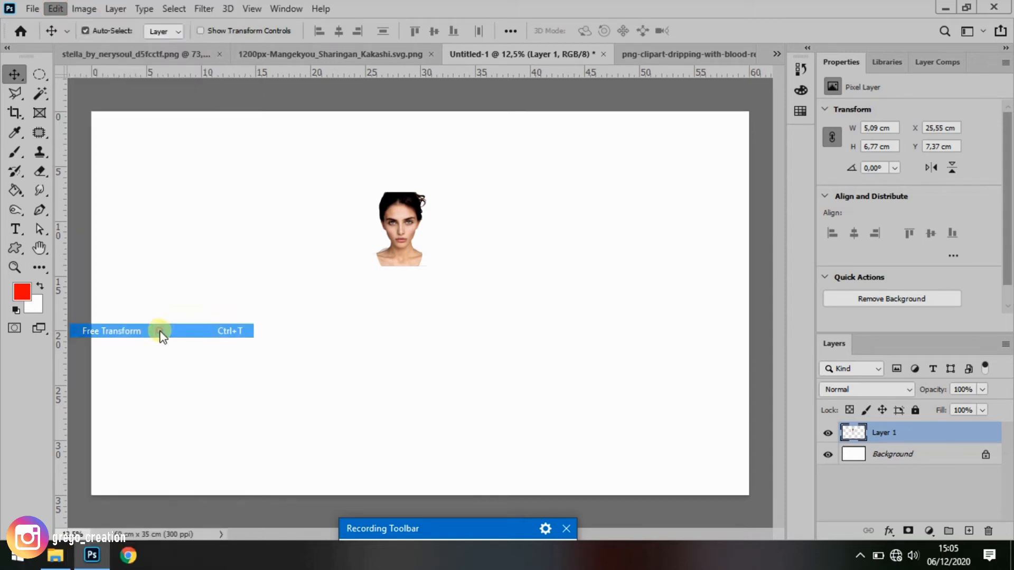
drag(428, 268, 690, 533)
drag(571, 391, 472, 305)
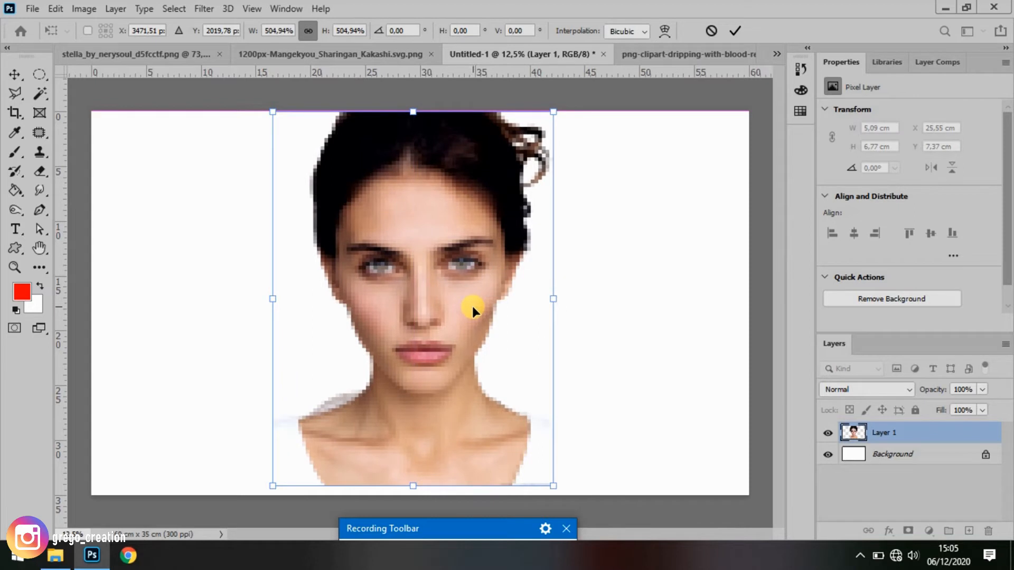
drag(559, 485, 565, 500)
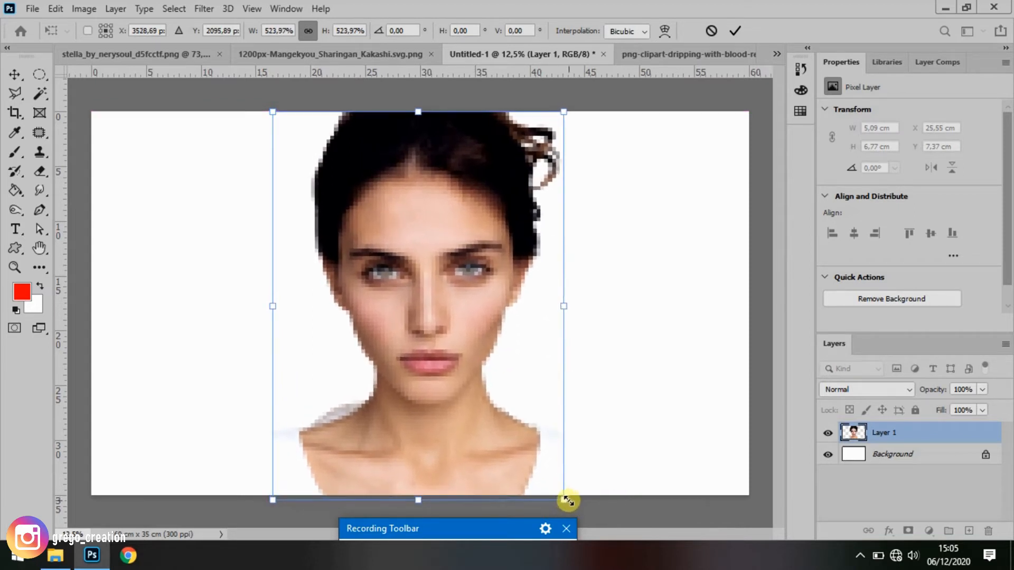
click(734, 31)
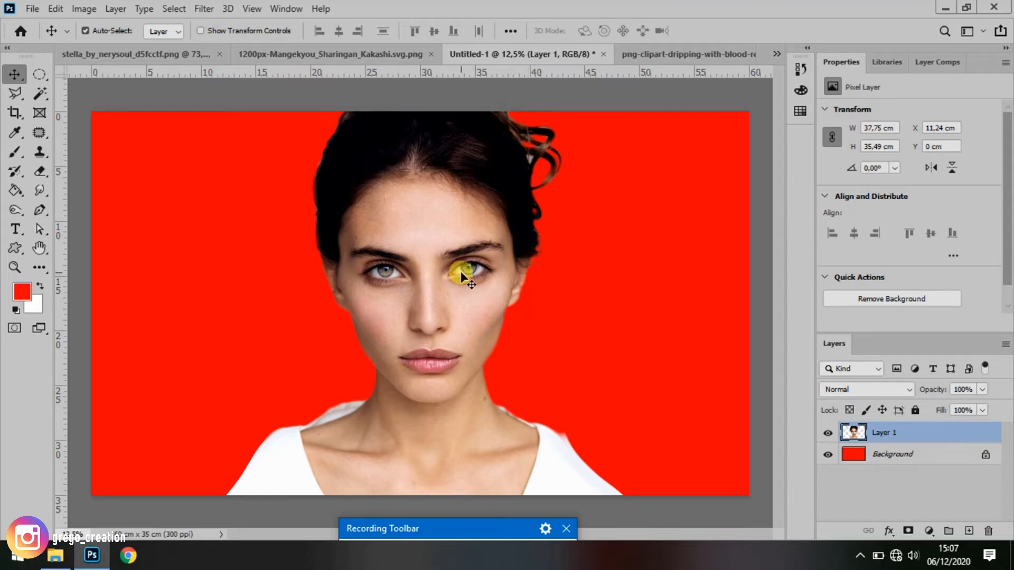
- Copy the Mangekyou Sharingan image from its own document into Untitled-1, placing it over the face's left-hand eye
scroll(465, 273, up, 5)
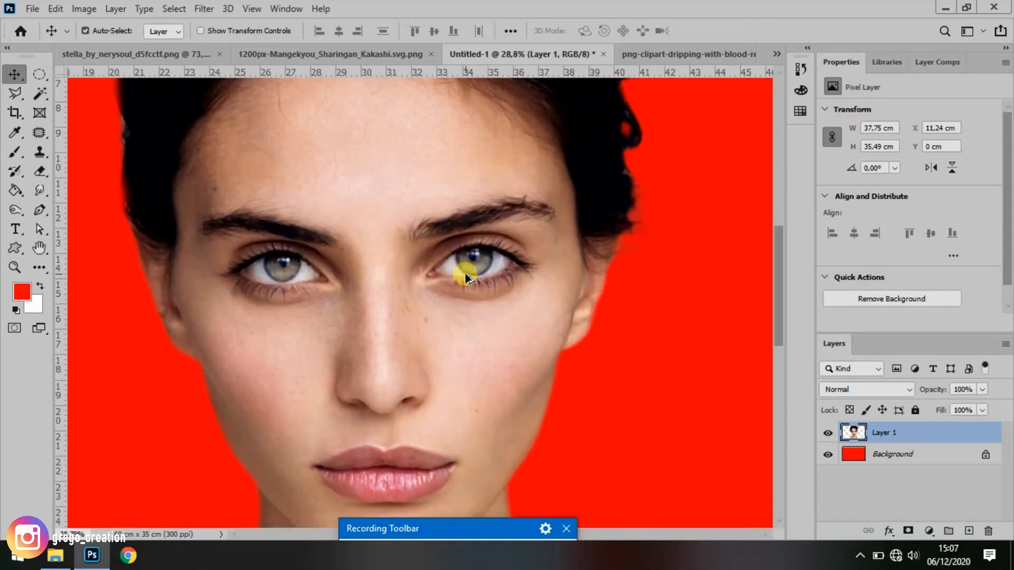
scroll(427, 264, up, 2)
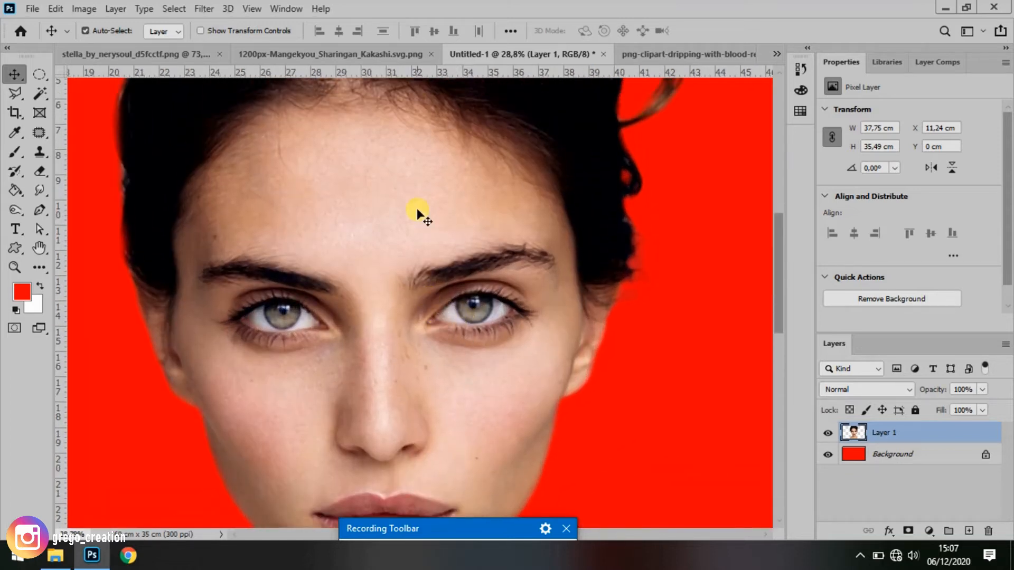
click(344, 53)
drag(442, 229, 355, 320)
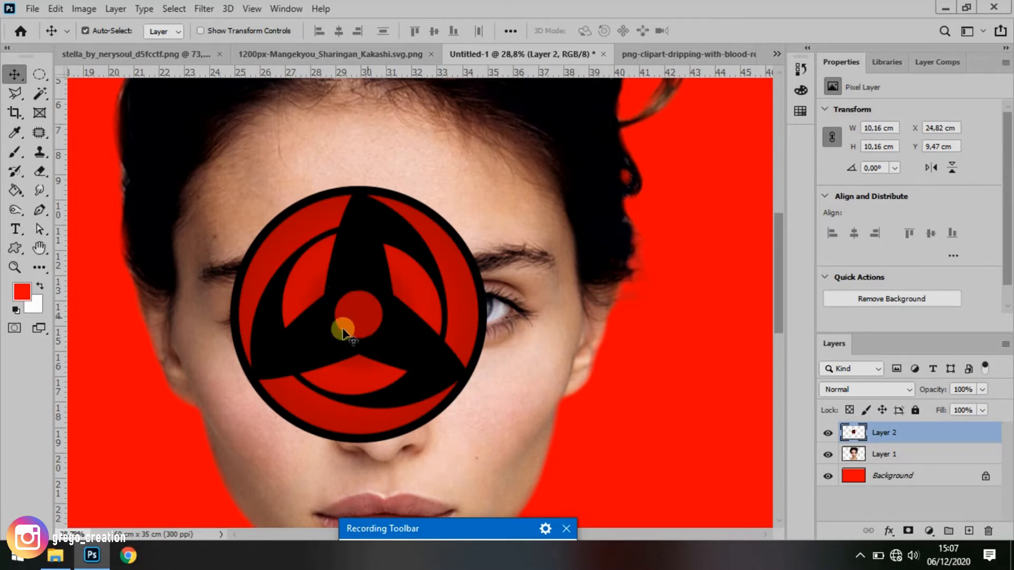
- Scale the Sharingan down to about 17% over the left-hand iris and lower its layer opacity to 32%
click(55, 8)
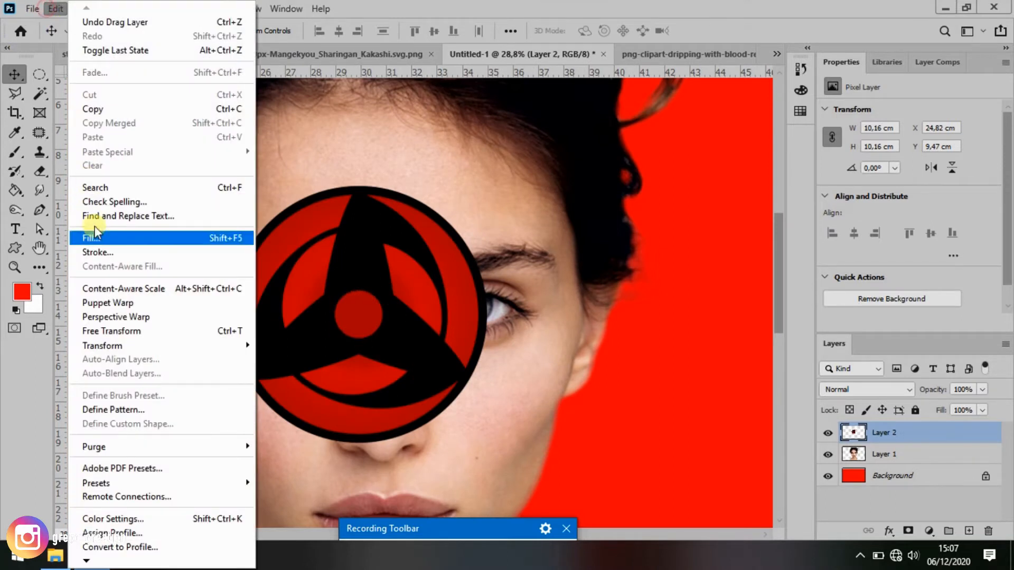
click(141, 331)
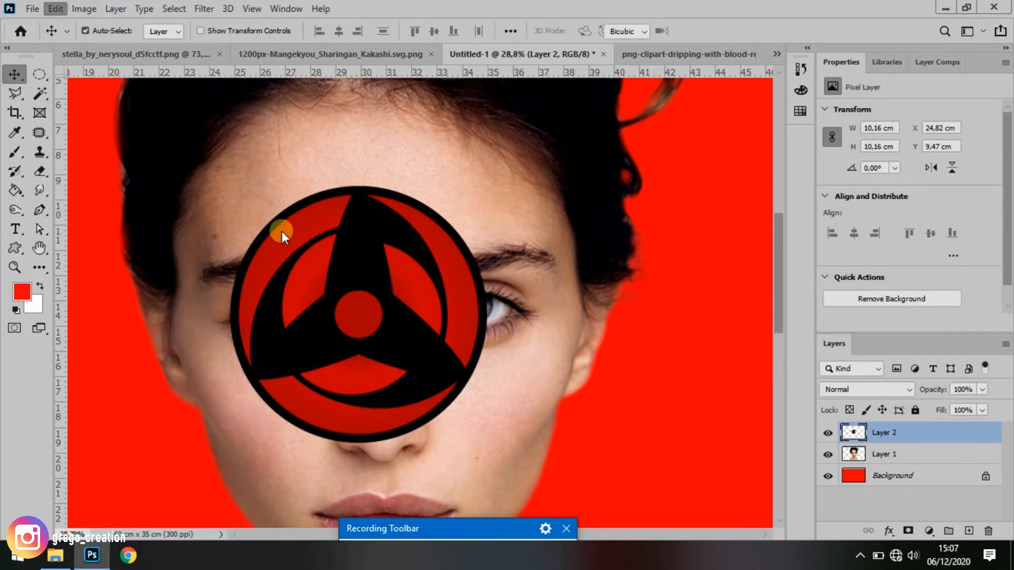
drag(232, 184, 285, 316)
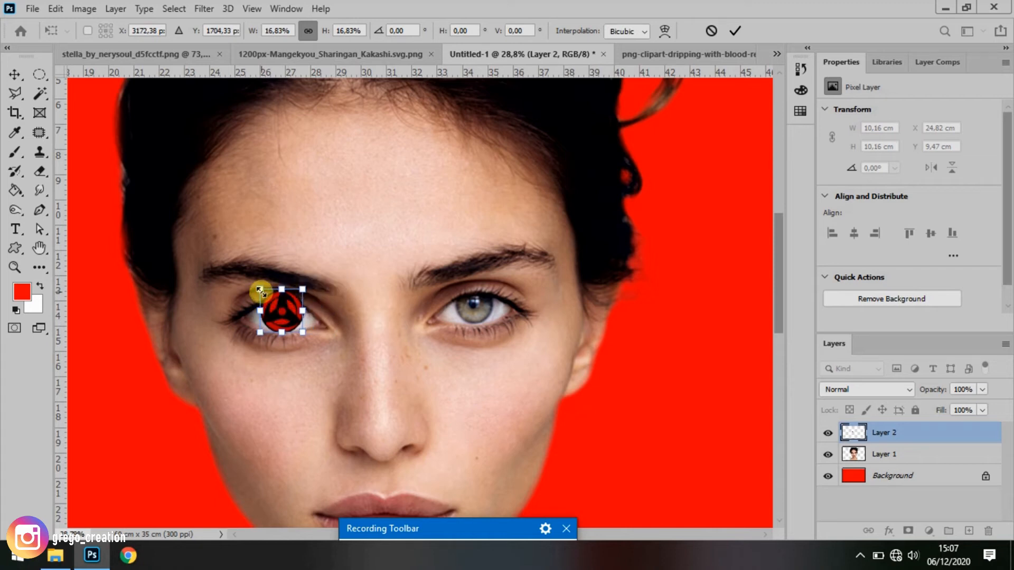
drag(939, 393, 887, 399)
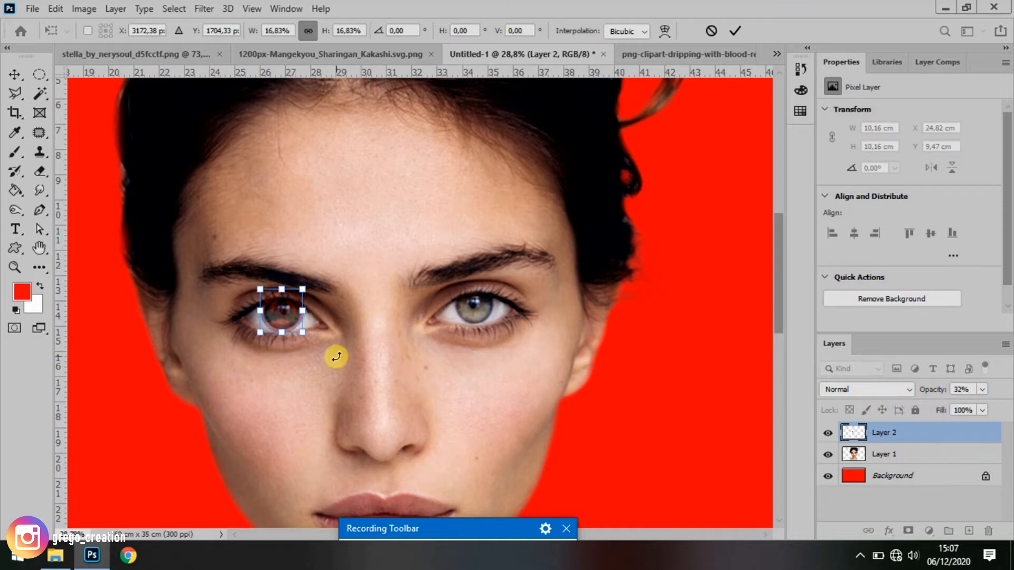
- Fit the Sharingan to the iris at about 14.8% width and 12.8% height, and restore Layer 2's opacity to 100%
drag(302, 332, 280, 296)
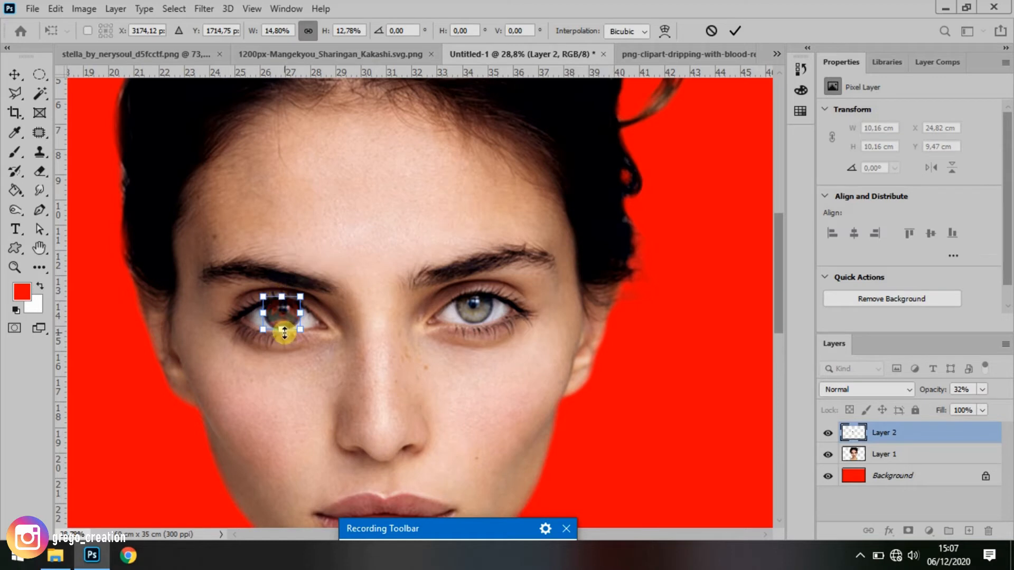
click(736, 32)
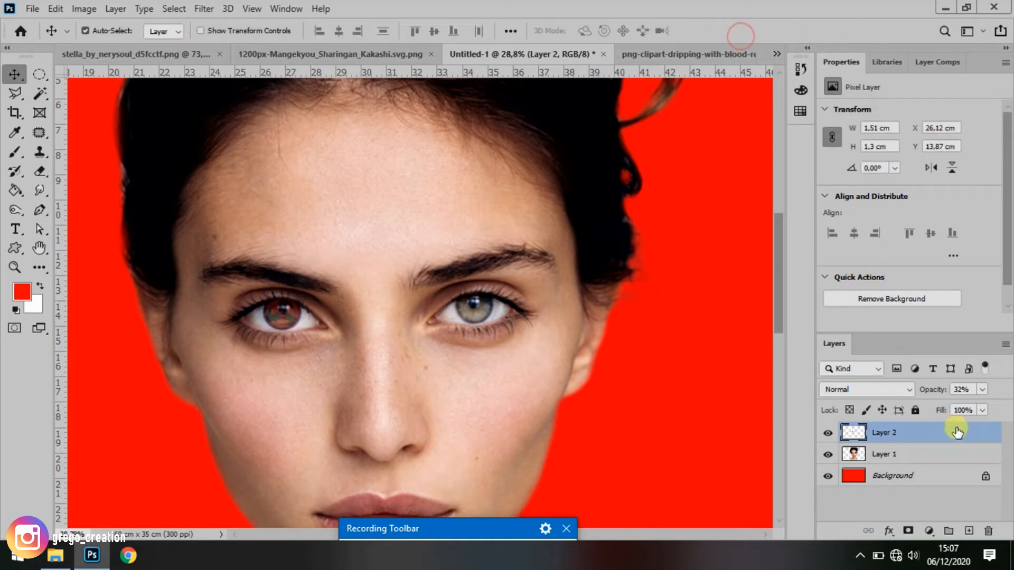
drag(932, 392, 1002, 398)
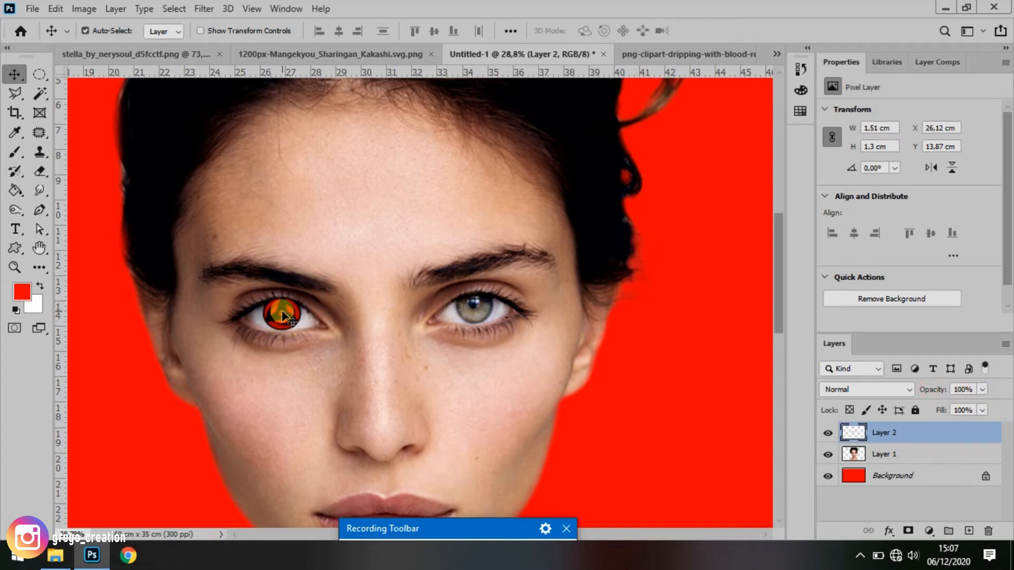
- Duplicate Layer 2 with the default name and place the copy over the iris of the right-hand eye
right_click(909, 434)
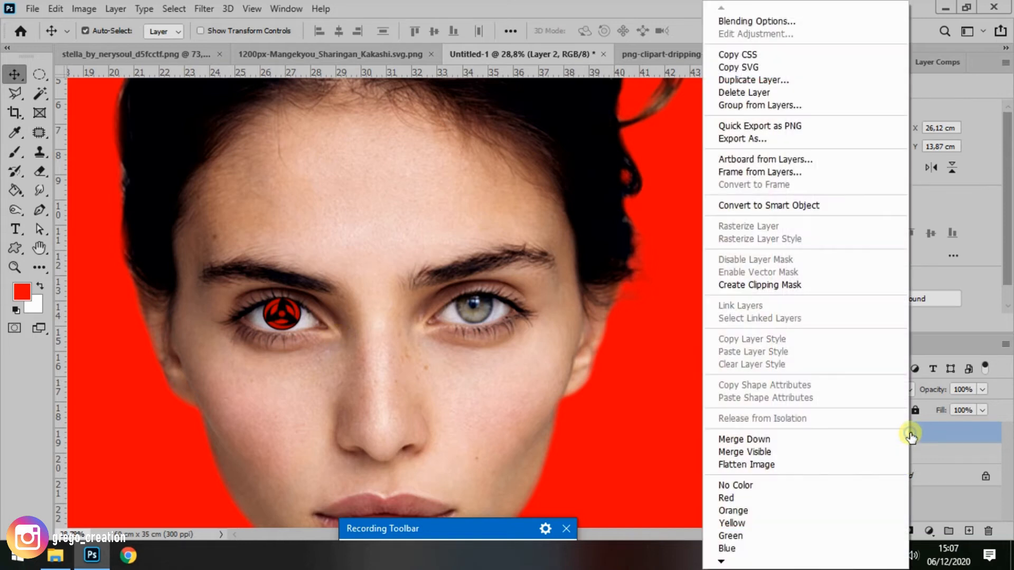
click(790, 80)
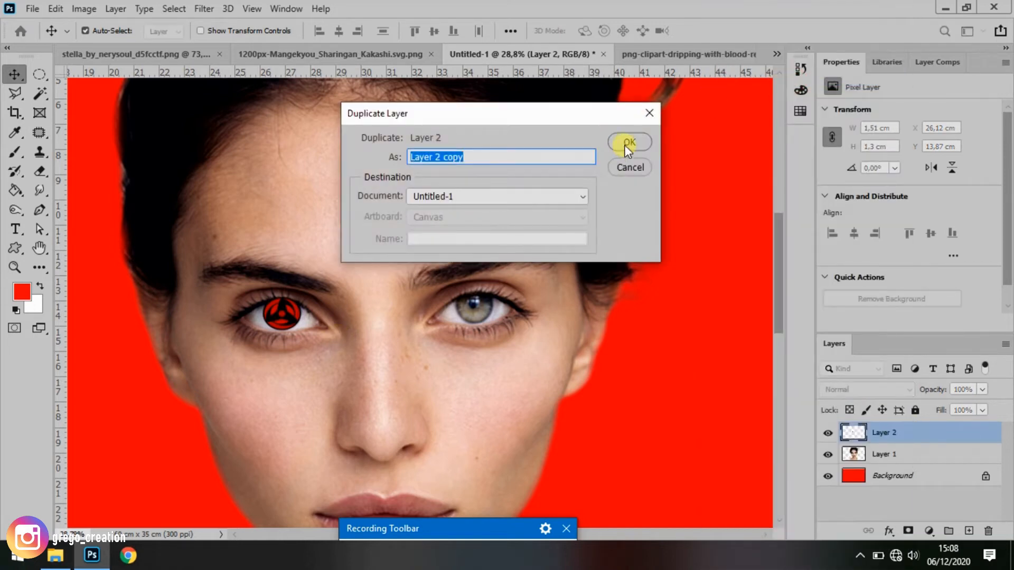
click(626, 143)
drag(276, 319, 470, 315)
- Add a layer mask to Layer 2 and invert it to black to hide the left-hand Sharingan
click(283, 314)
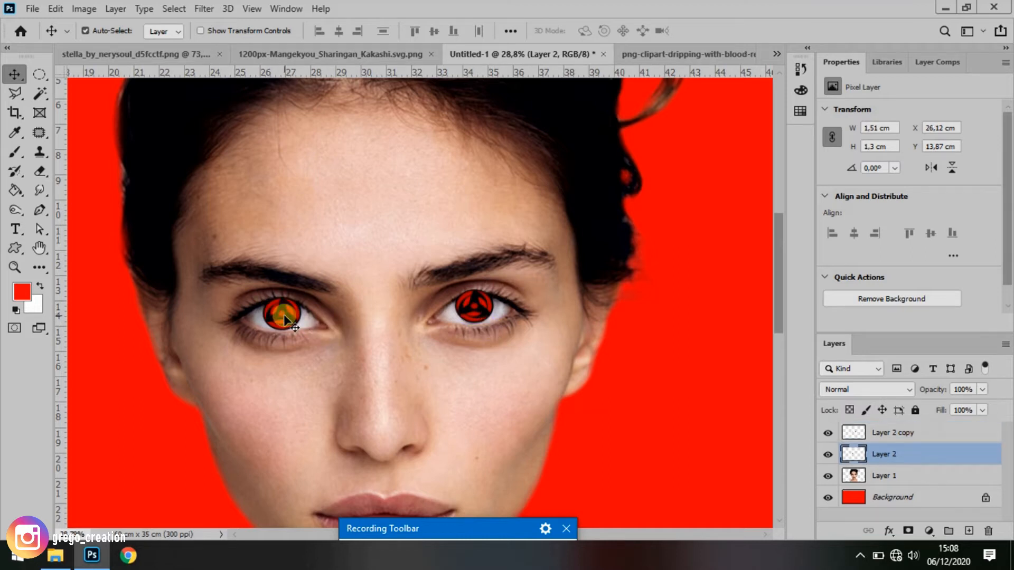
click(908, 530)
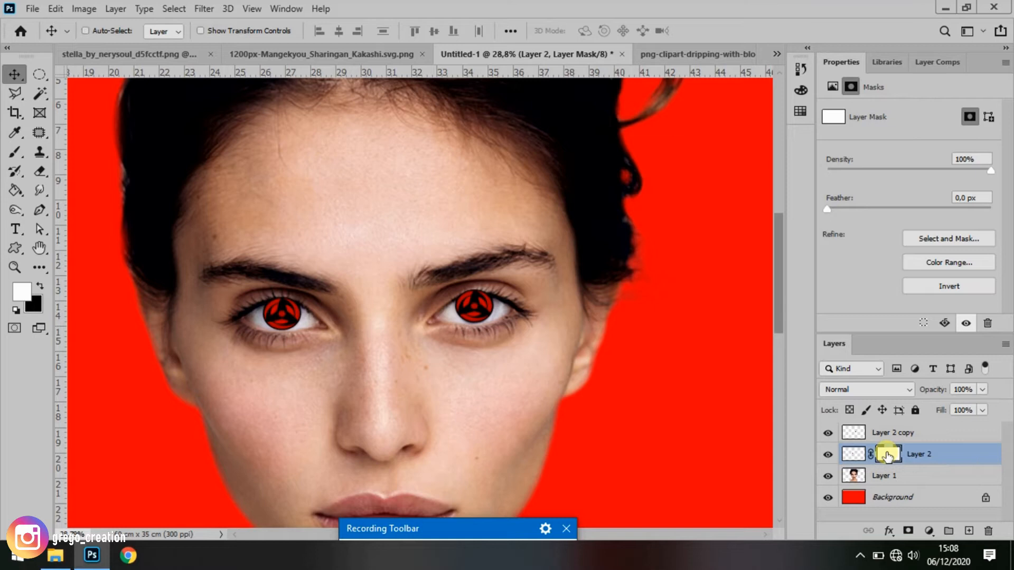
key(ctrl+i)
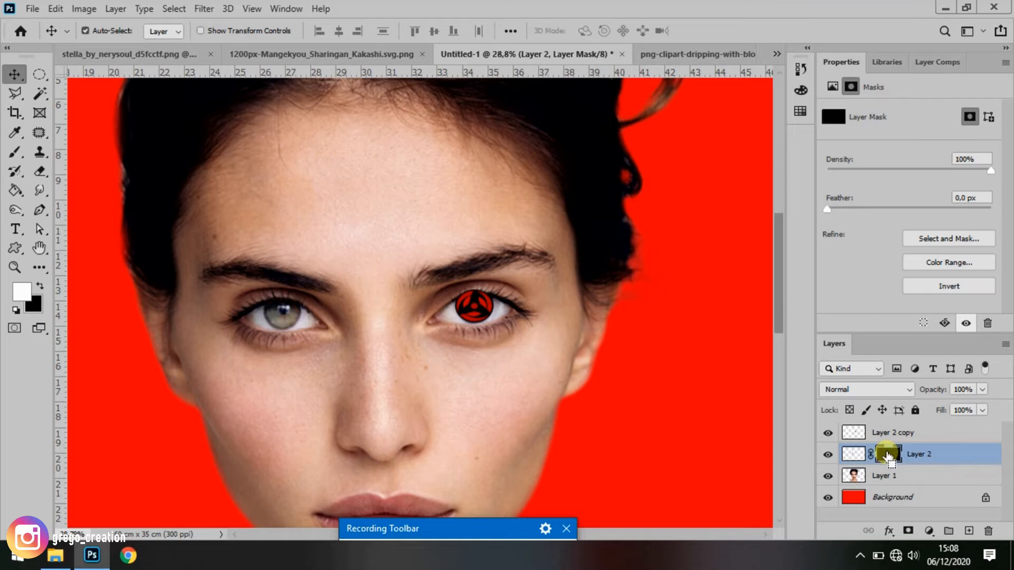
- Paint white on Layer 2's mask with a 40 px brush to reveal the Sharingan within the left-hand iris
click(22, 291)
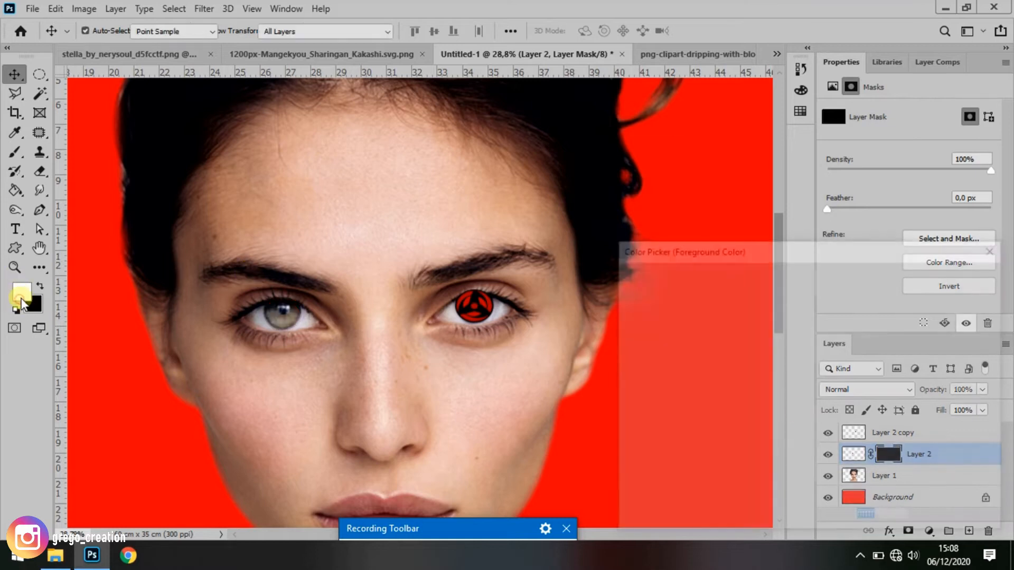
drag(894, 519, 840, 519)
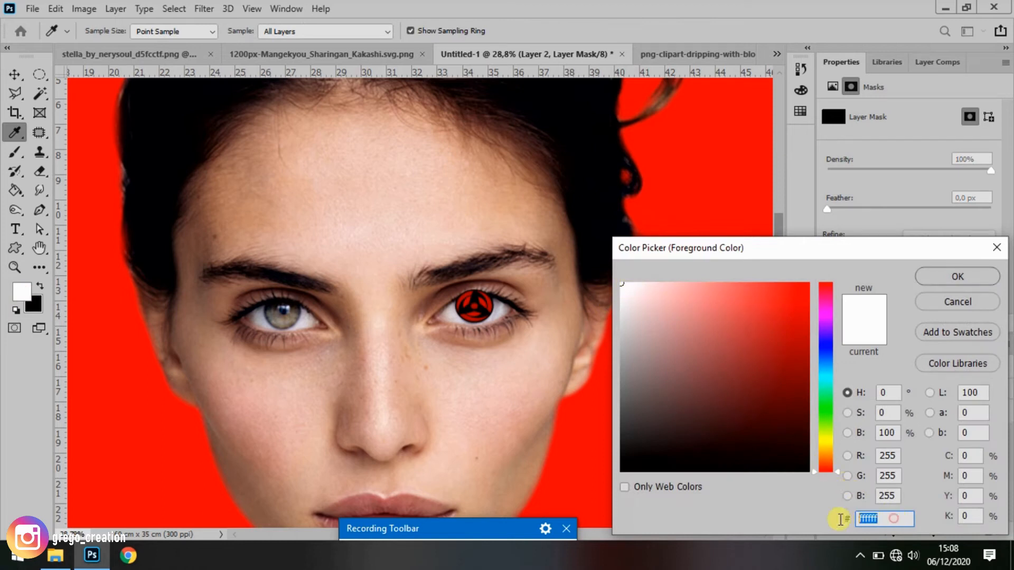
click(937, 276)
click(15, 152)
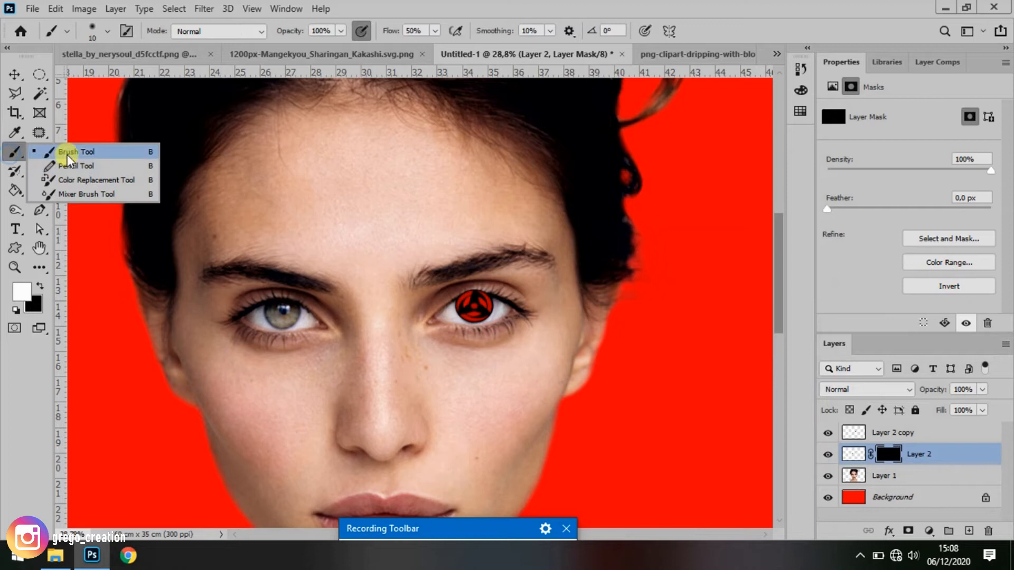
click(113, 155)
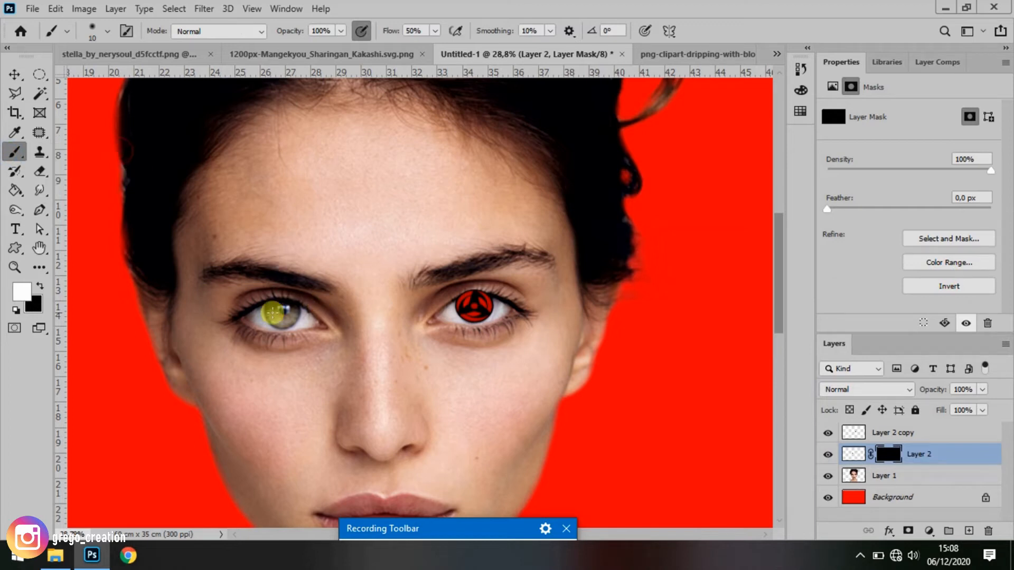
scroll(248, 338, up, 2)
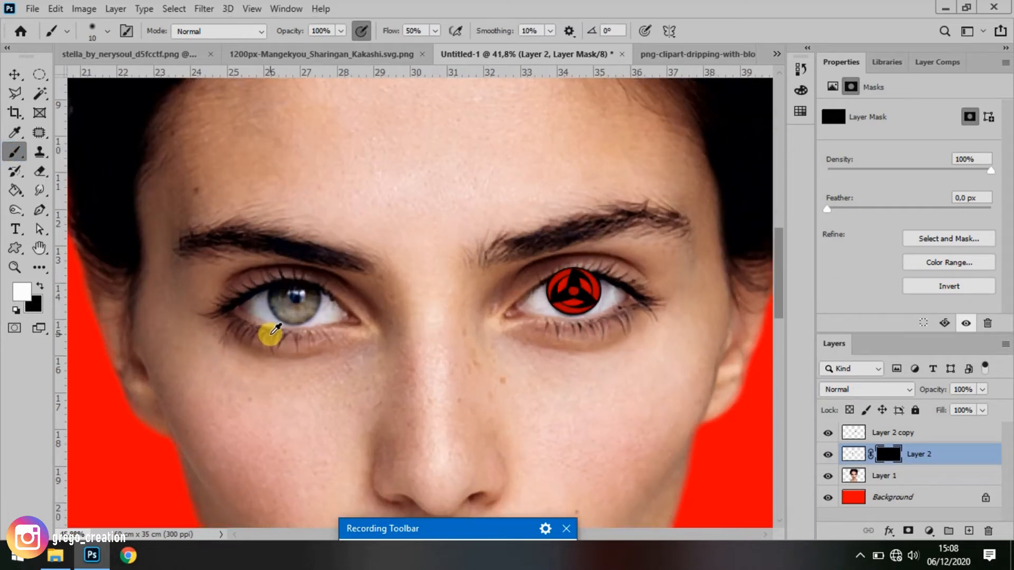
scroll(269, 334, up, 1)
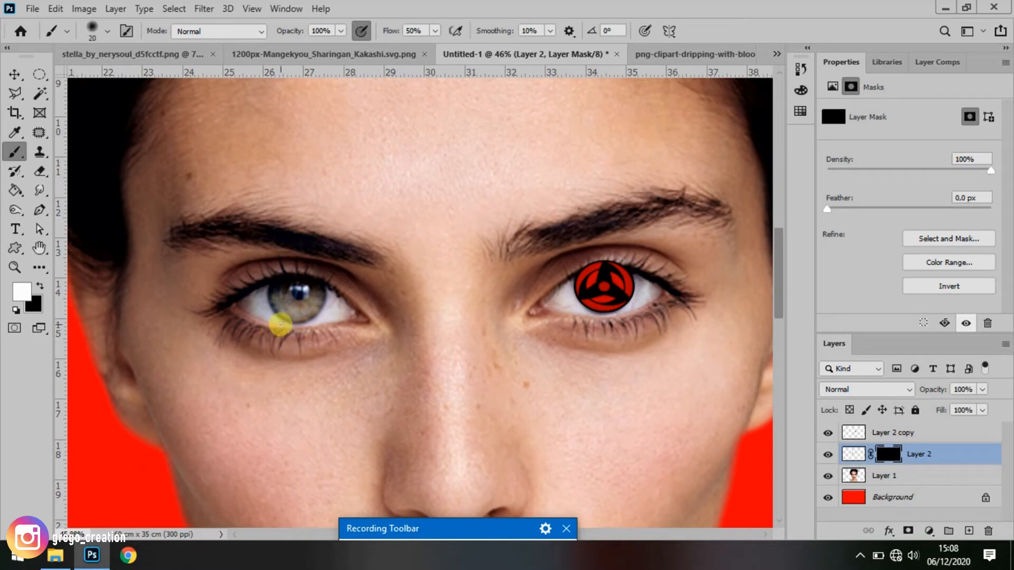
key(bracketright)
key(bracketright)
key(bracketright)
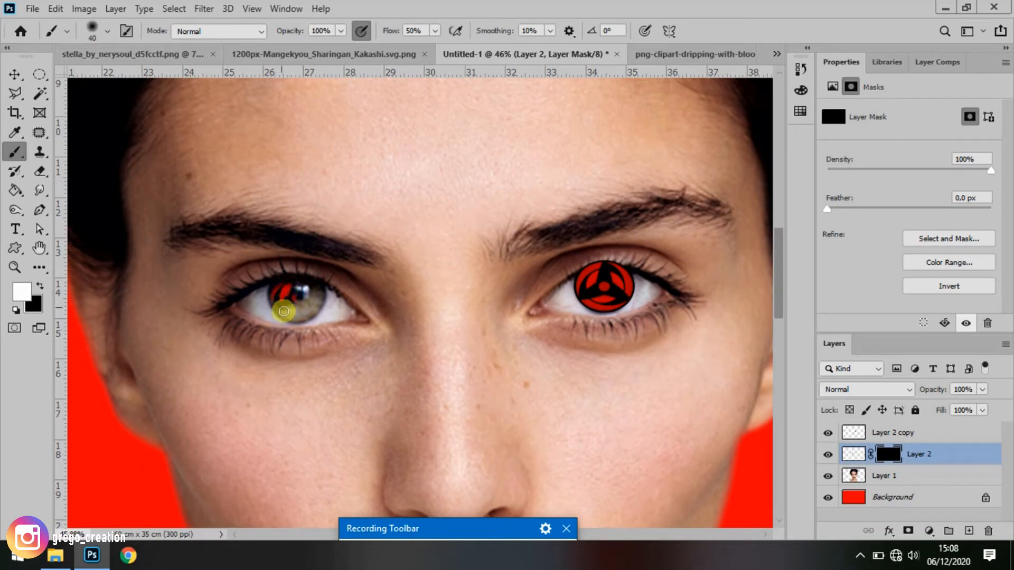
drag(309, 312, 316, 292)
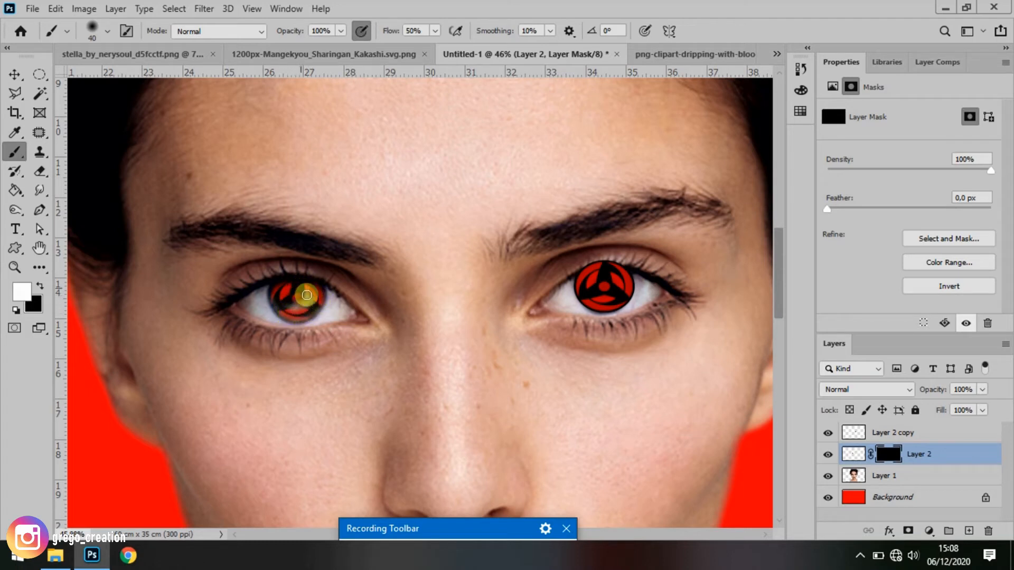
drag(315, 298, 311, 313)
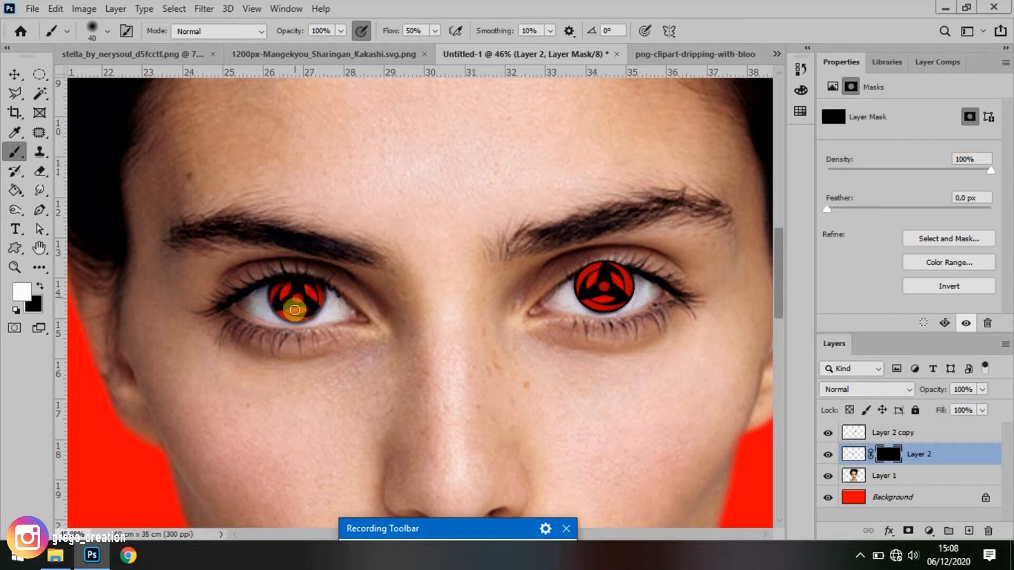
mouse_move(296, 290)
mouse_down()
mouse_move(315, 284)
mouse_move(313, 309)
mouse_up()
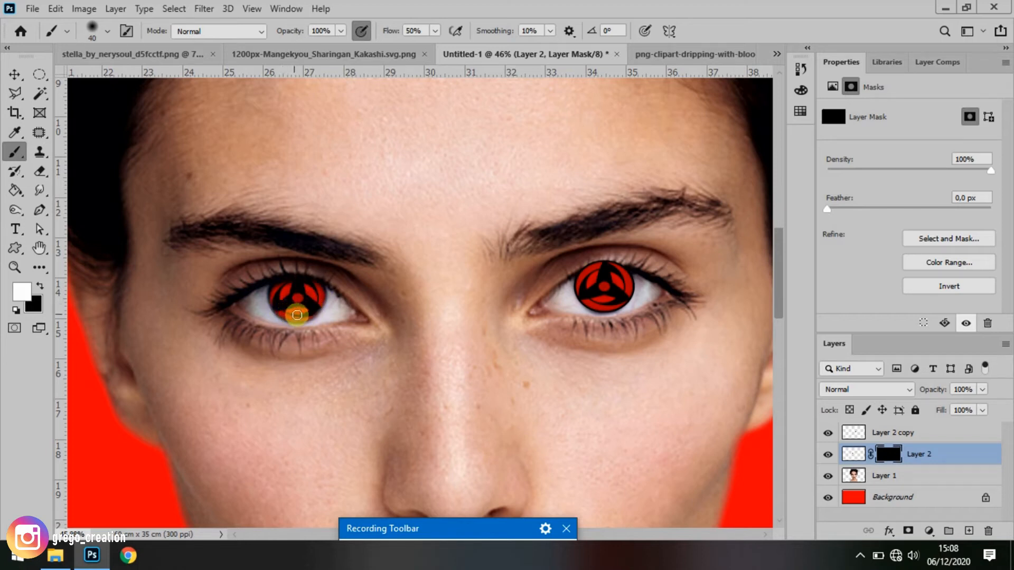
mouse_move(310, 314)
mouse_down()
mouse_move(318, 300)
mouse_move(310, 290)
mouse_up()
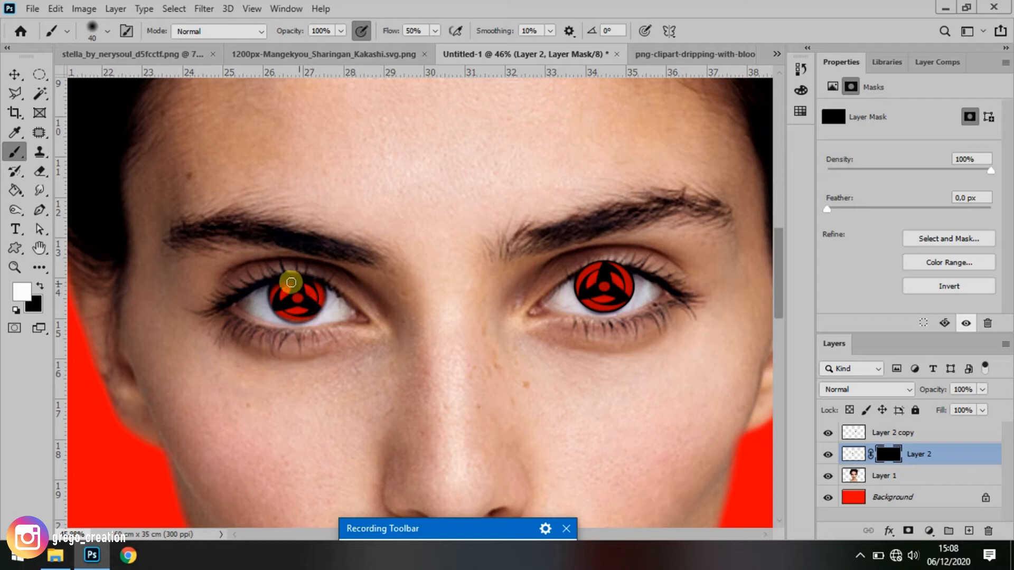
mouse_move(314, 289)
mouse_down()
mouse_move(276, 309)
mouse_move(291, 314)
mouse_up()
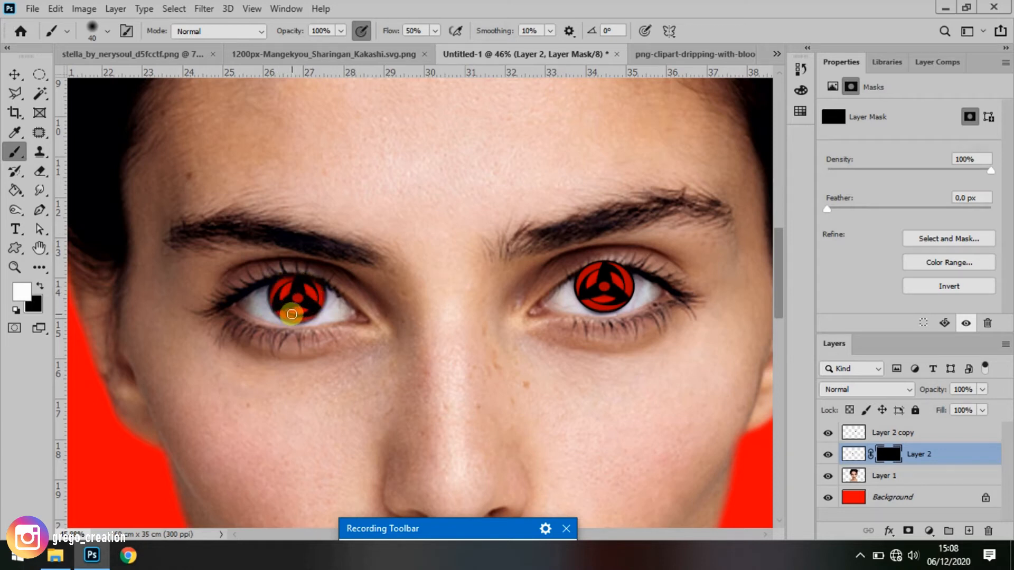
- Add a layer mask to Layer 2 copy and invert it to black to hide the right-hand Sharingan
click(16, 76)
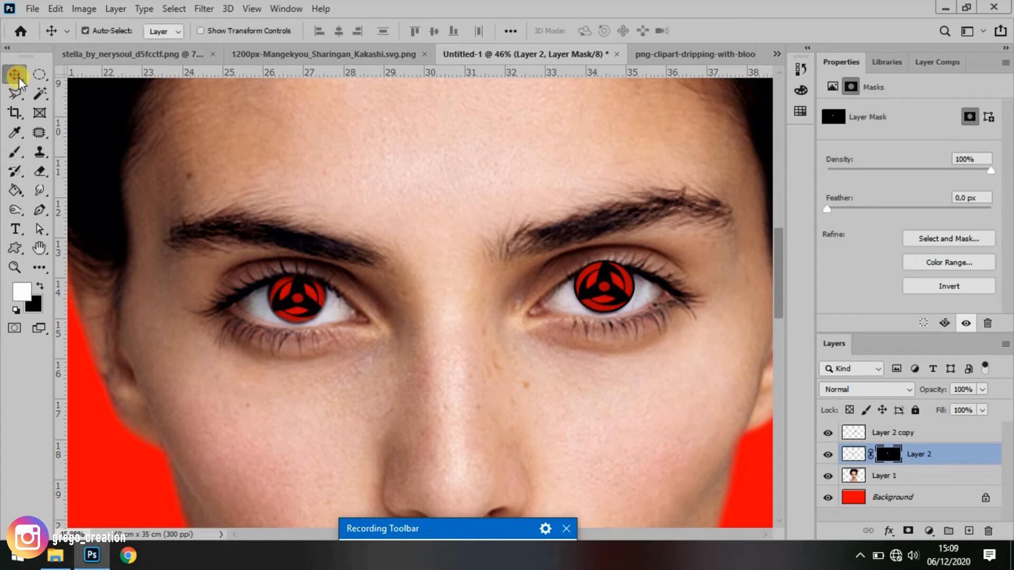
click(921, 437)
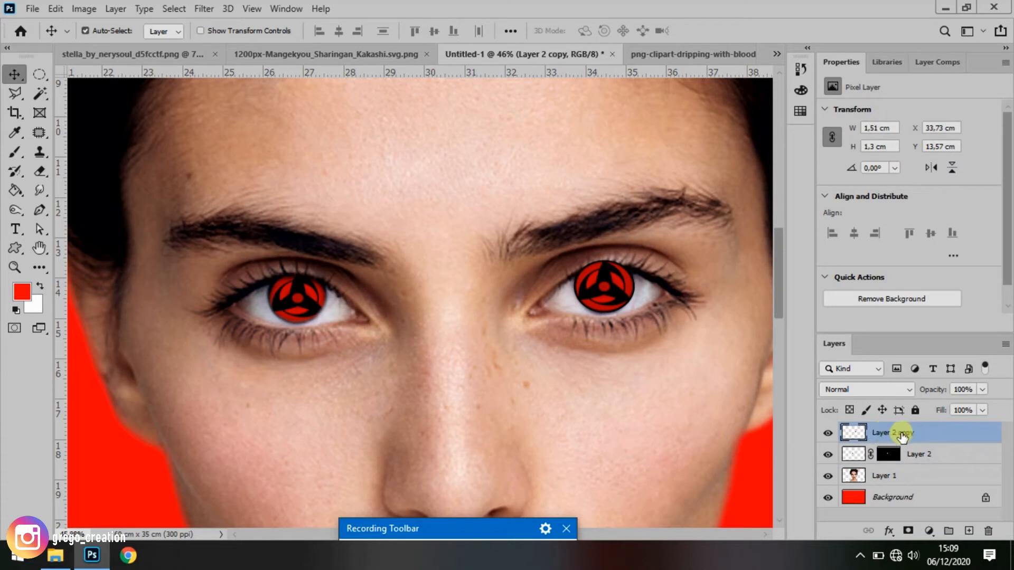
click(907, 530)
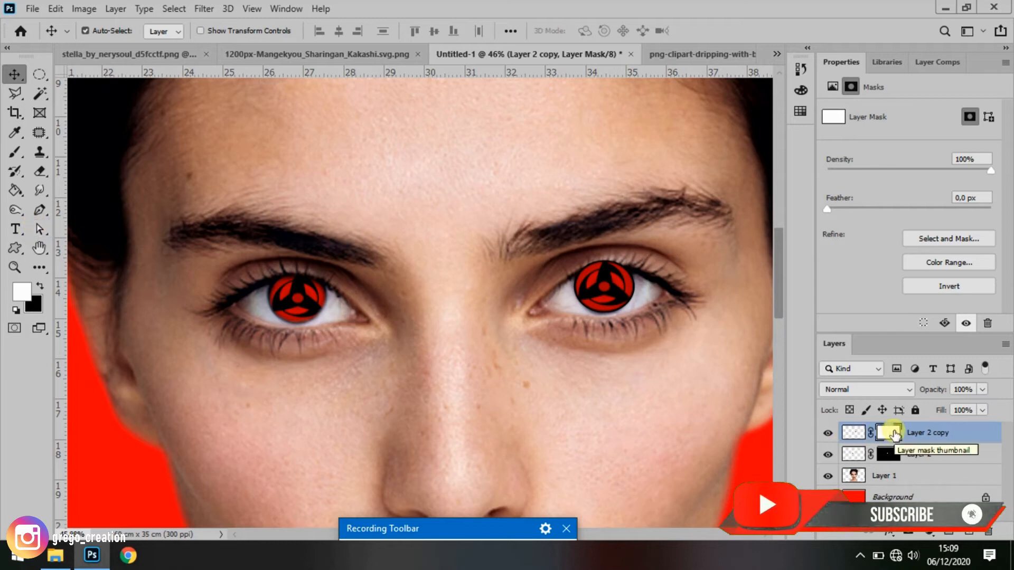
key(ctrl+i)
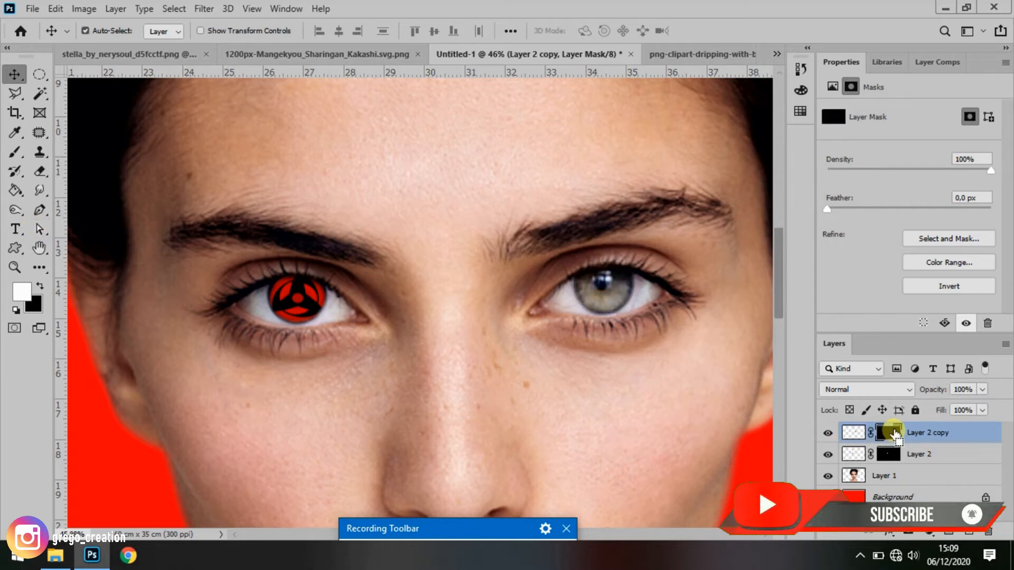
- Paint white on Layer 2 copy's mask with a 40 px brush to reveal the Sharingan within the right-hand iris
drag(18, 154, 60, 145)
mouse_move(609, 282)
mouse_down()
mouse_move(615, 295)
mouse_move(599, 298)
mouse_move(596, 277)
mouse_move(612, 274)
mouse_move(626, 294)
mouse_move(607, 307)
mouse_up()
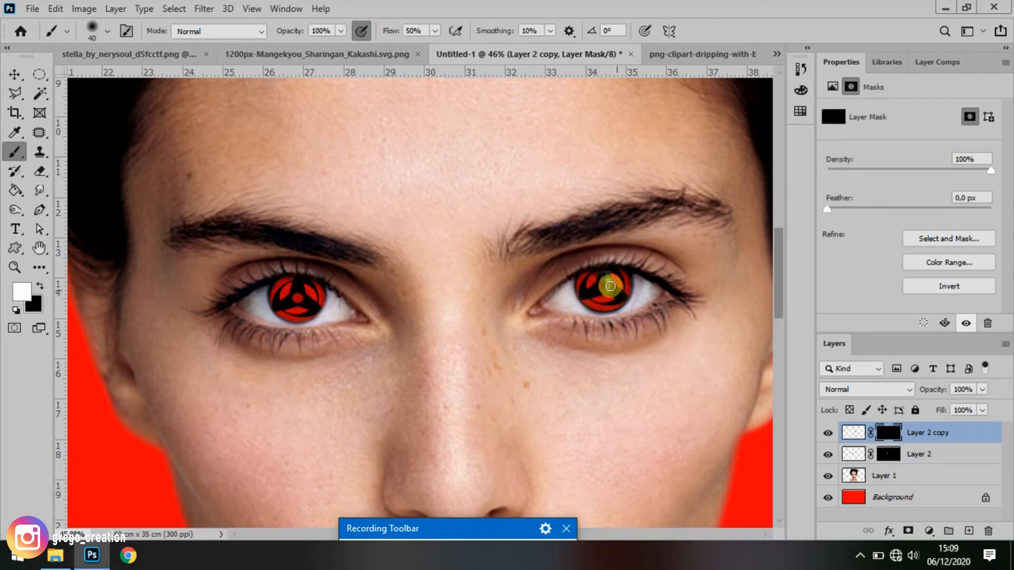
mouse_move(609, 275)
mouse_down()
mouse_move(611, 296)
mouse_move(621, 284)
mouse_move(616, 302)
mouse_move(625, 281)
mouse_move(624, 289)
mouse_move(602, 303)
mouse_move(611, 276)
mouse_move(595, 277)
mouse_move(582, 284)
mouse_move(587, 303)
mouse_move(606, 306)
mouse_move(618, 282)
mouse_move(625, 297)
mouse_move(578, 308)
mouse_up()
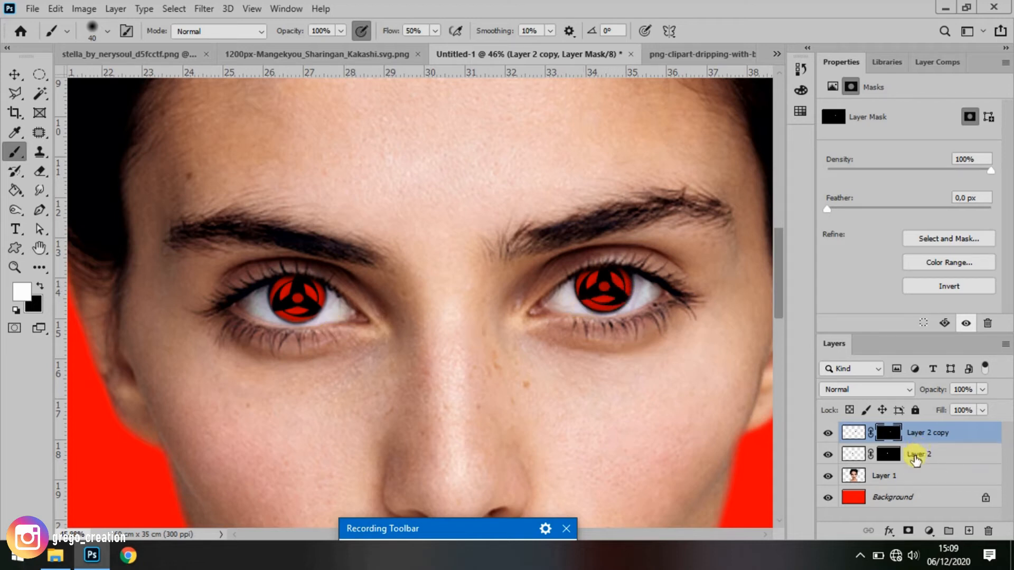
- Set the blend mode of both Layer 2 copy and Layer 2 to Overlay
click(931, 438)
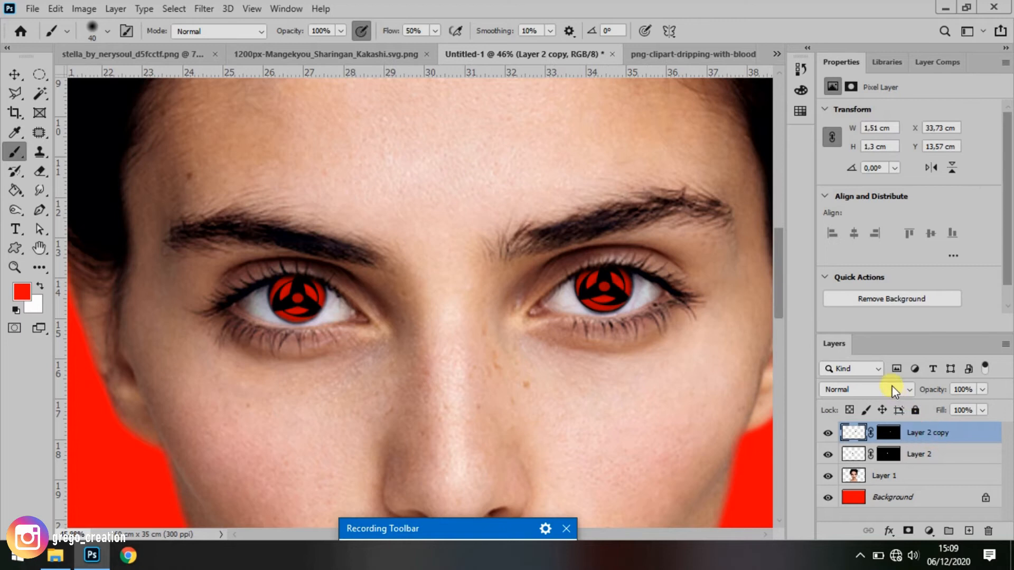
click(892, 390)
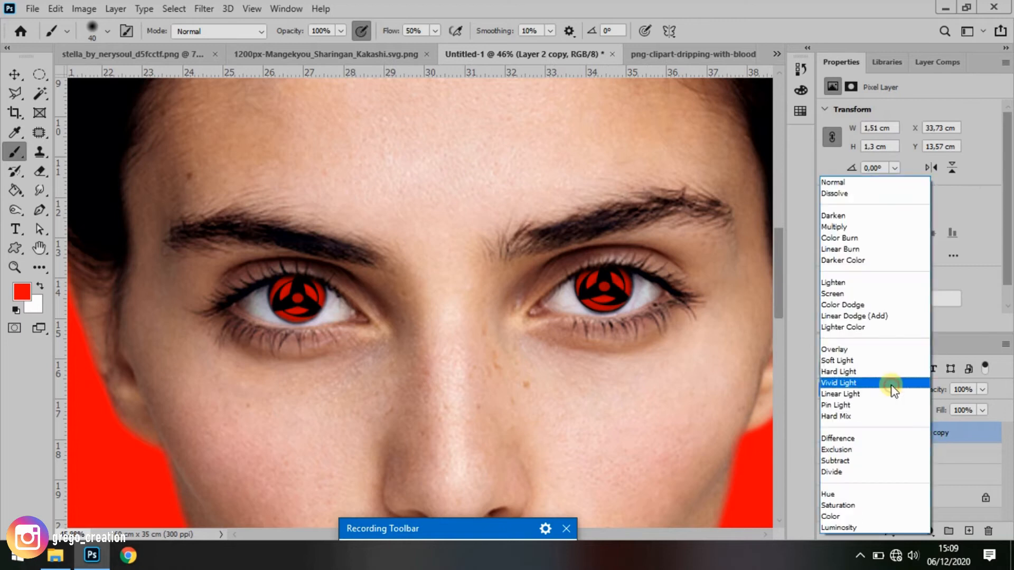
click(848, 350)
click(918, 454)
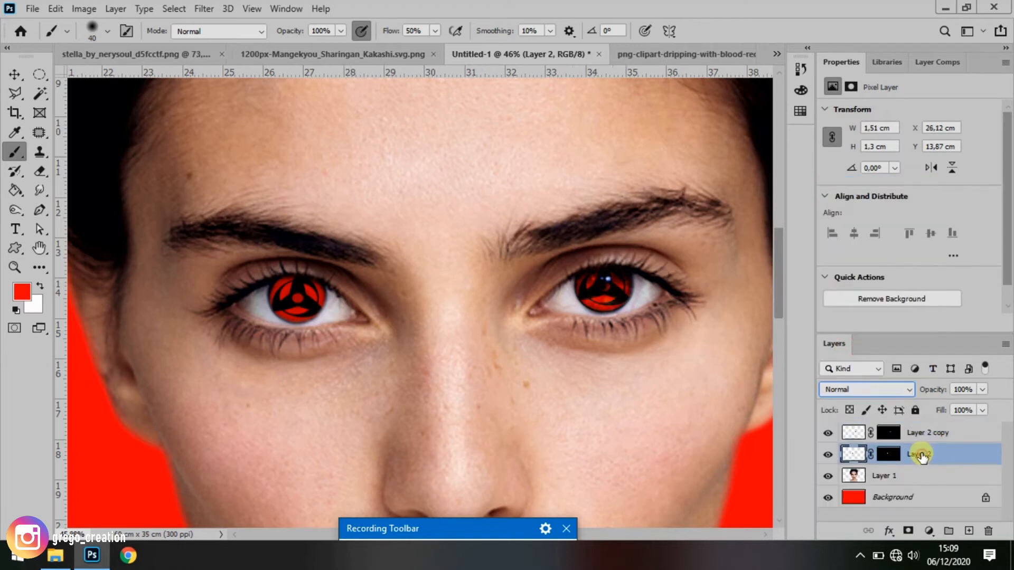
click(885, 387)
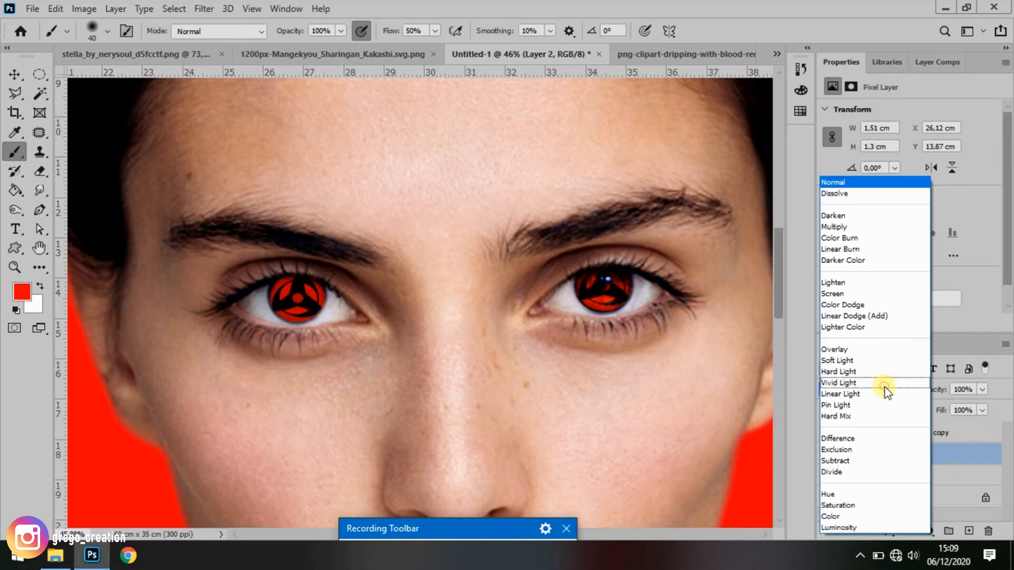
click(850, 349)
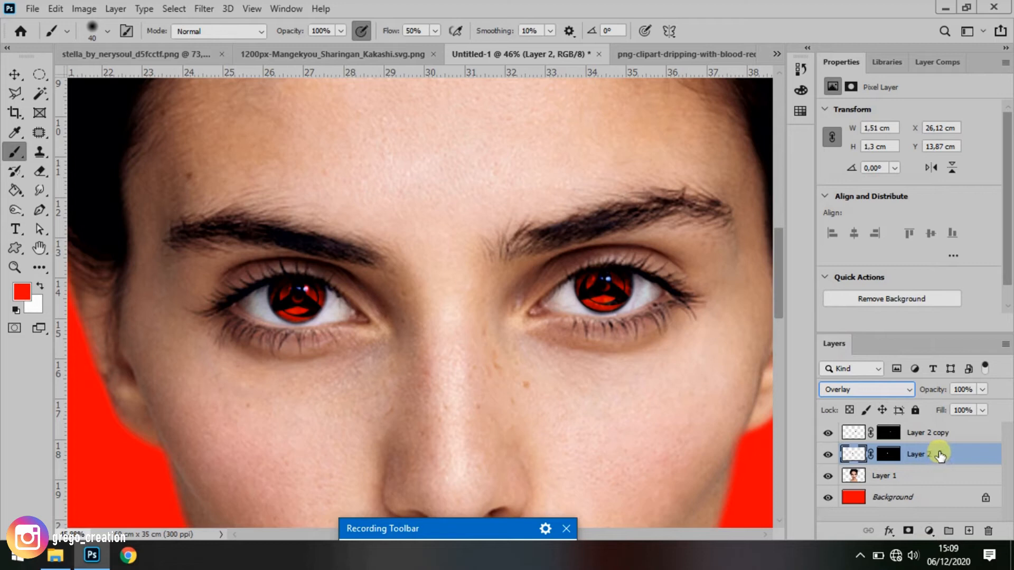
- Add a Hue/Saturation adjustment clipped to Layer 2 with Hue +4 and Saturation +48
click(927, 530)
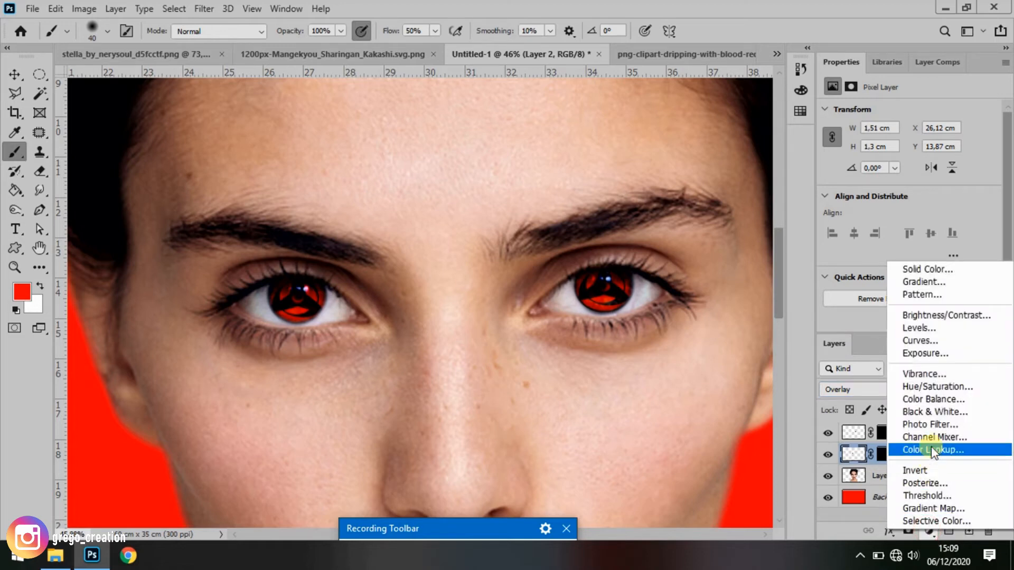
click(927, 387)
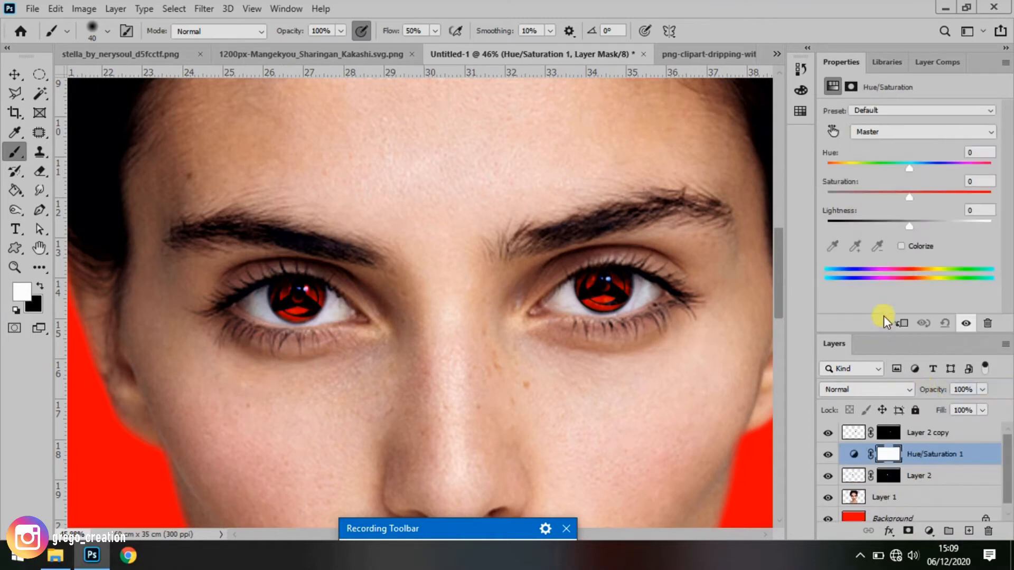
click(900, 323)
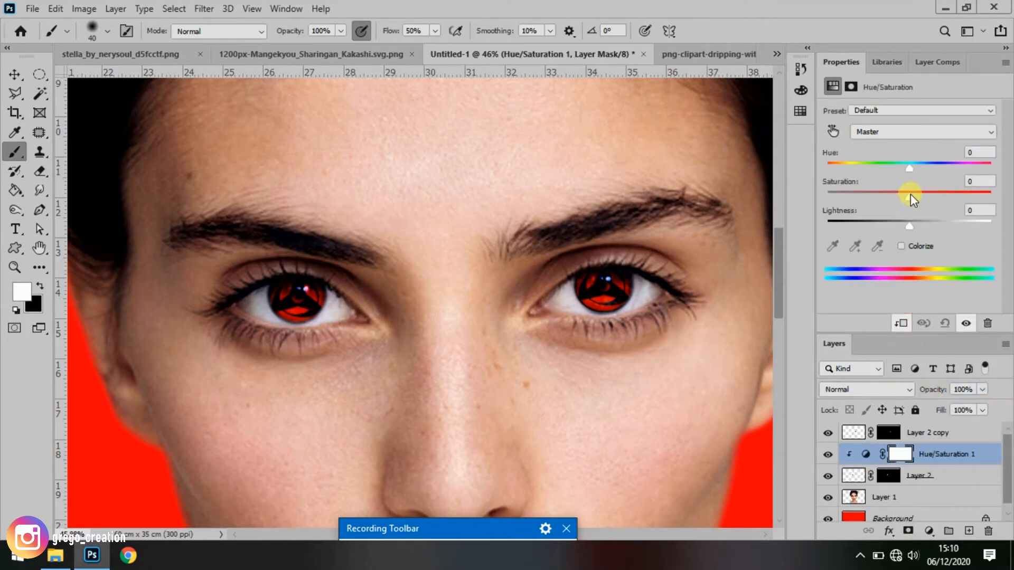
drag(910, 195, 961, 197)
mouse_move(911, 169)
mouse_down()
mouse_move(954, 166)
mouse_move(929, 169)
mouse_up()
mouse_move(908, 169)
mouse_down()
mouse_move(899, 169)
mouse_move(913, 170)
mouse_up()
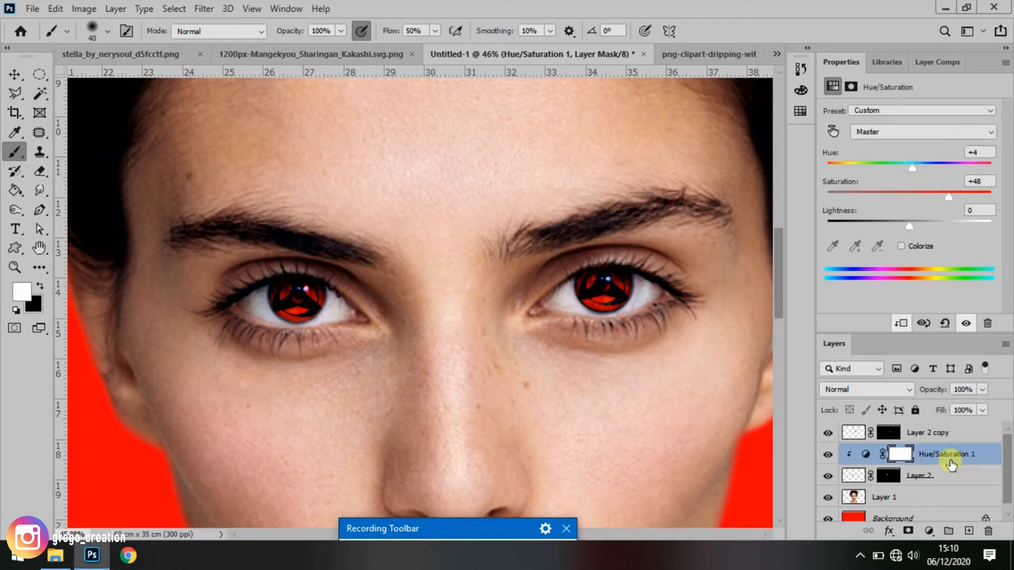
- Add a Hue/Saturation adjustment clipped to Layer 2 copy with Hue +4 and Saturation +48
click(925, 431)
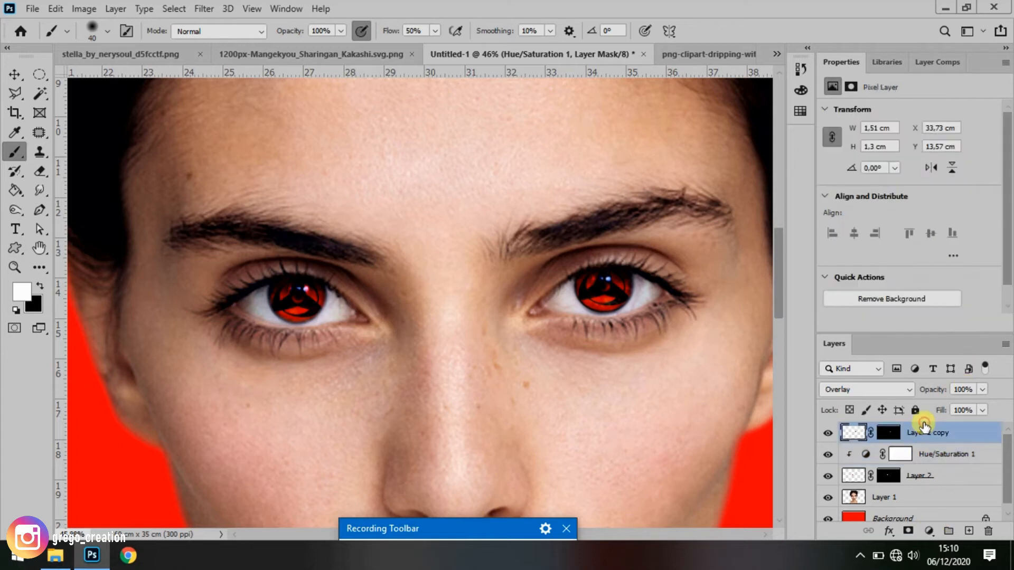
click(929, 530)
click(934, 388)
click(976, 153)
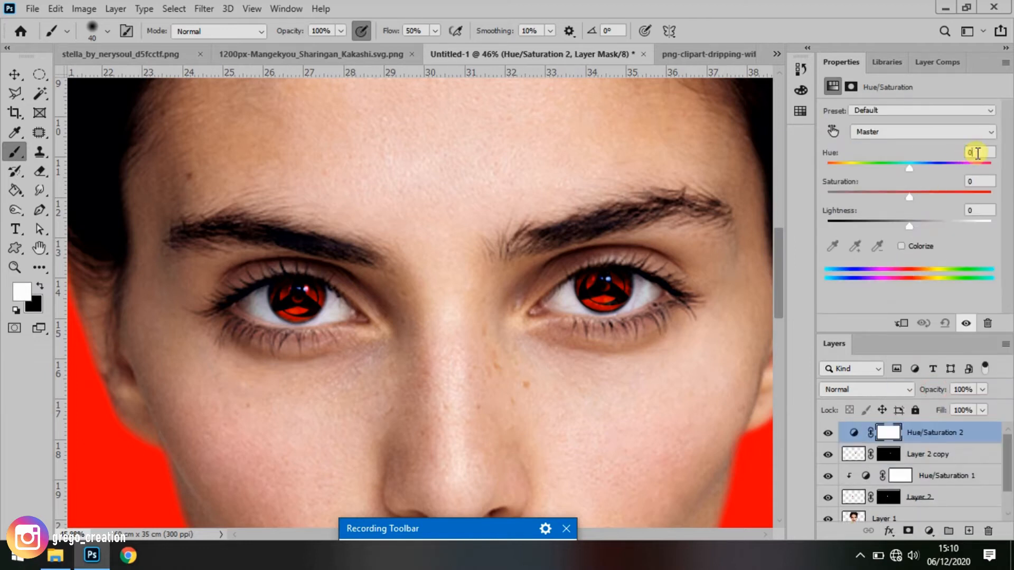
click(901, 324)
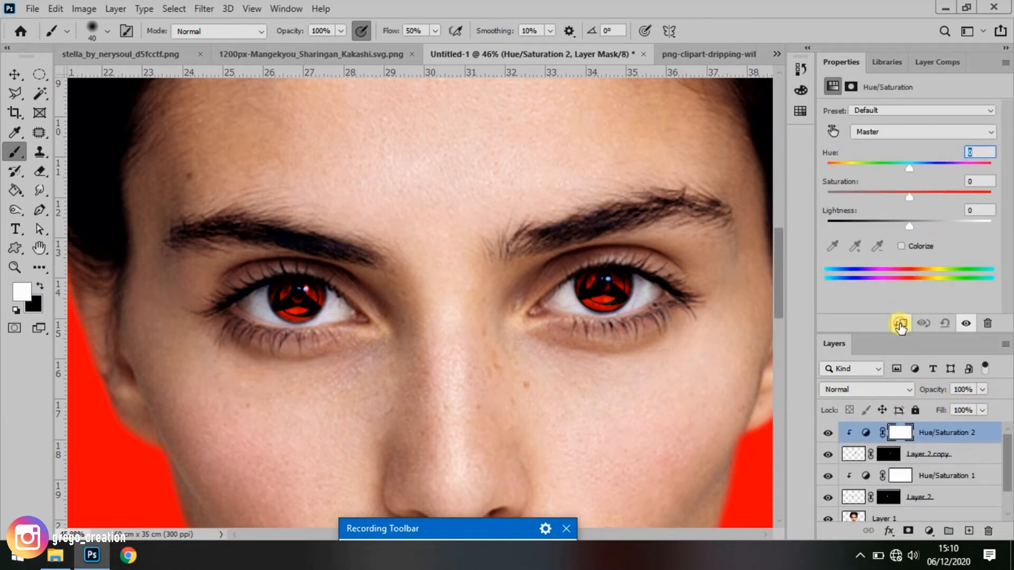
text(4)
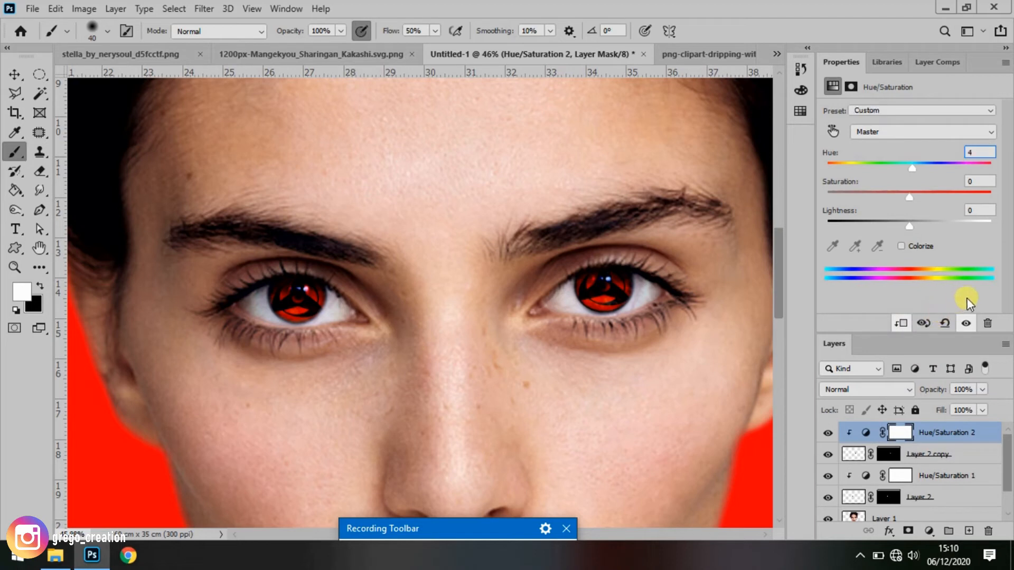
click(970, 181)
text(48)
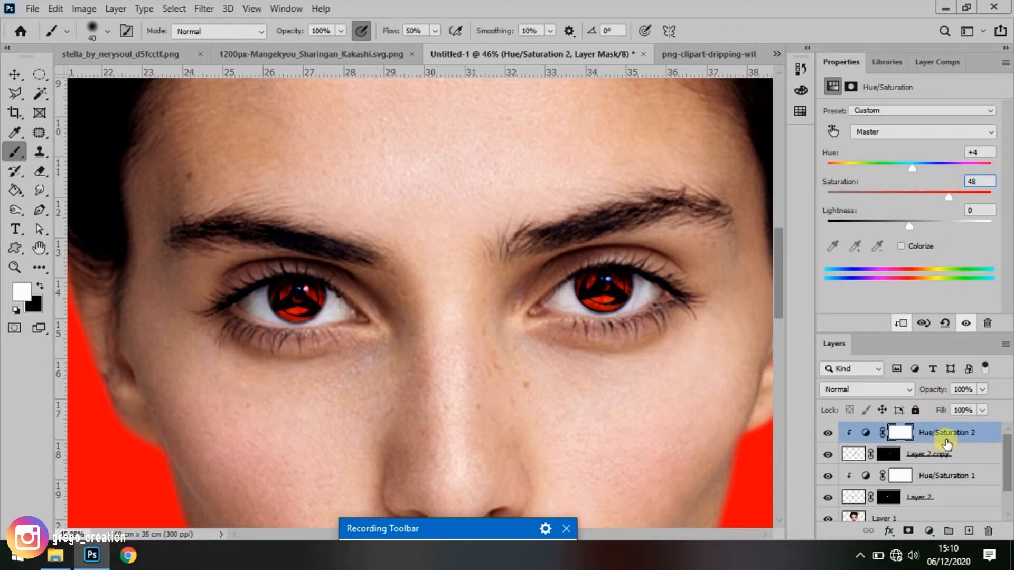
- Add a clipped Color Balance adjustment above Hue/Saturation 1, setting Highlights to Cyan-Red +44, Magenta-Green +40 and Yellow-Blue about -67
click(938, 477)
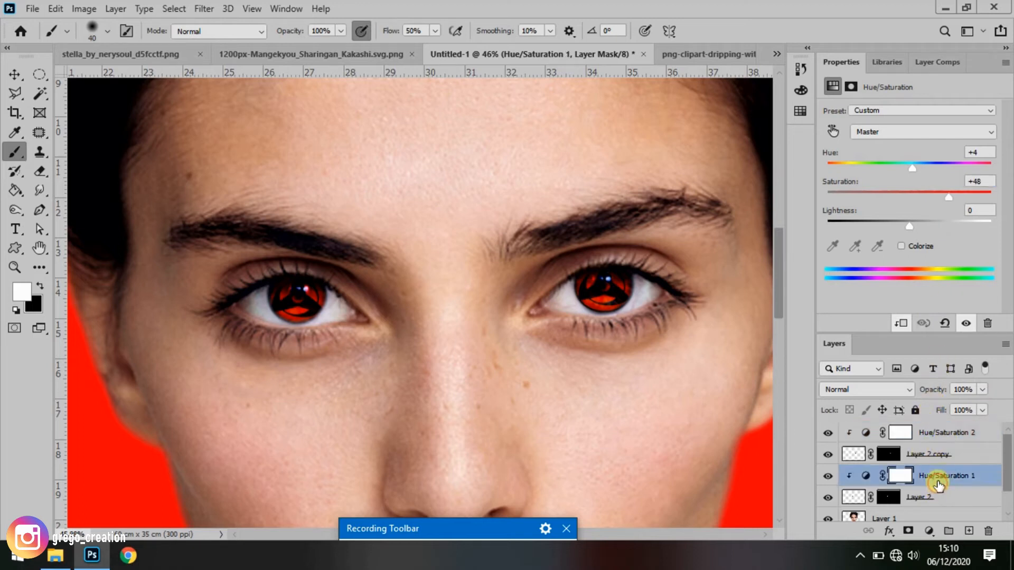
click(930, 532)
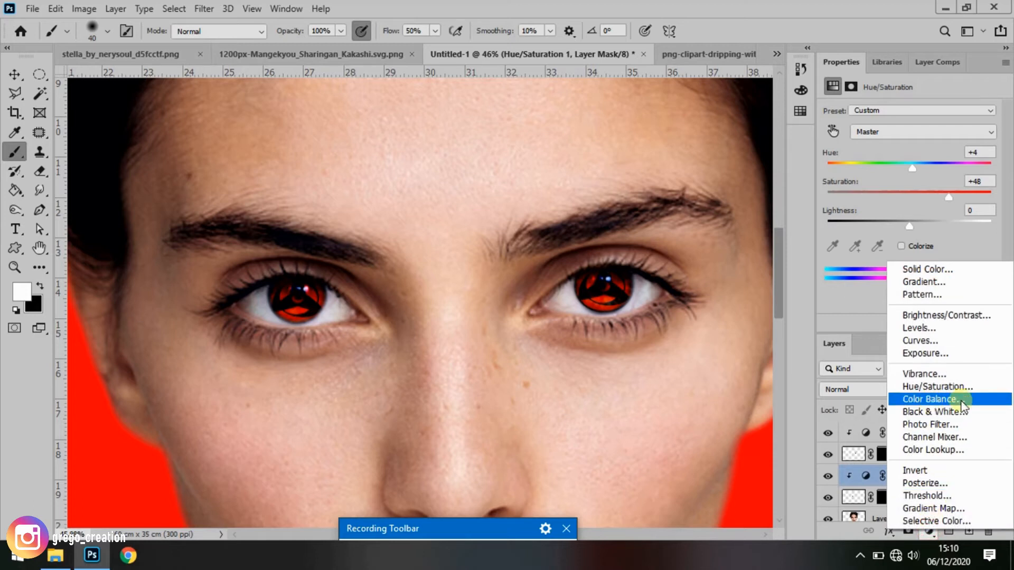
click(930, 398)
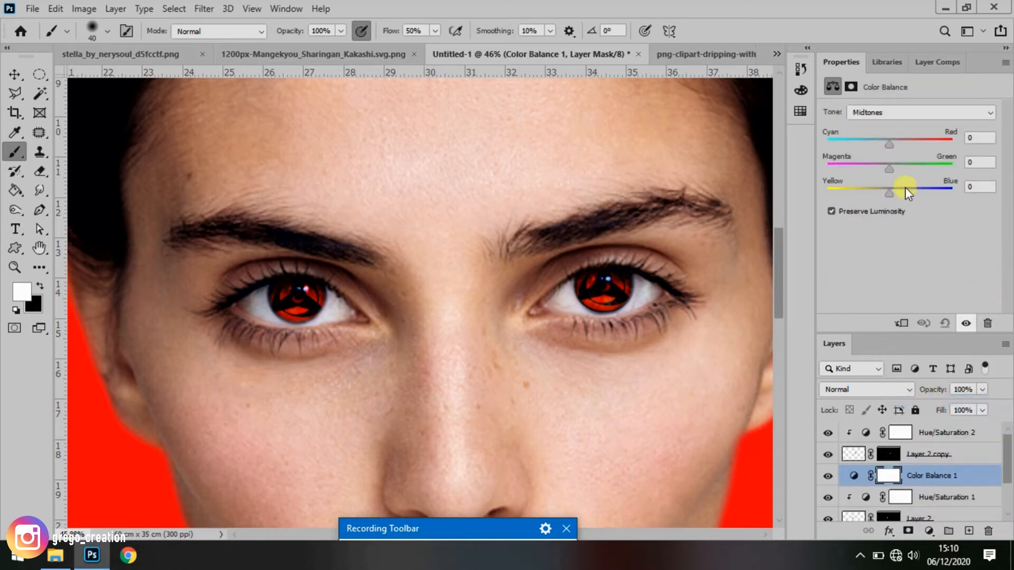
click(904, 324)
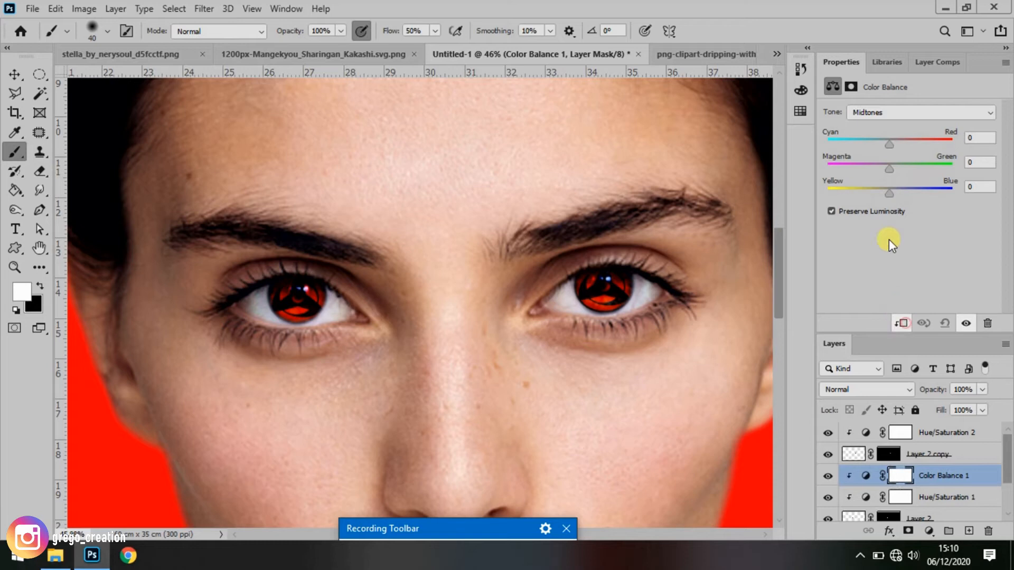
click(888, 113)
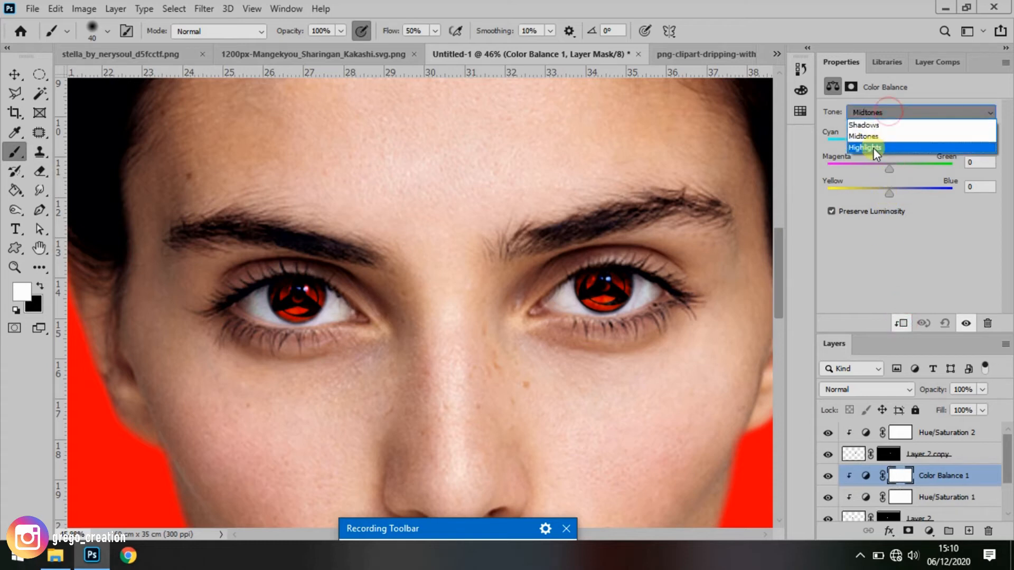
click(896, 148)
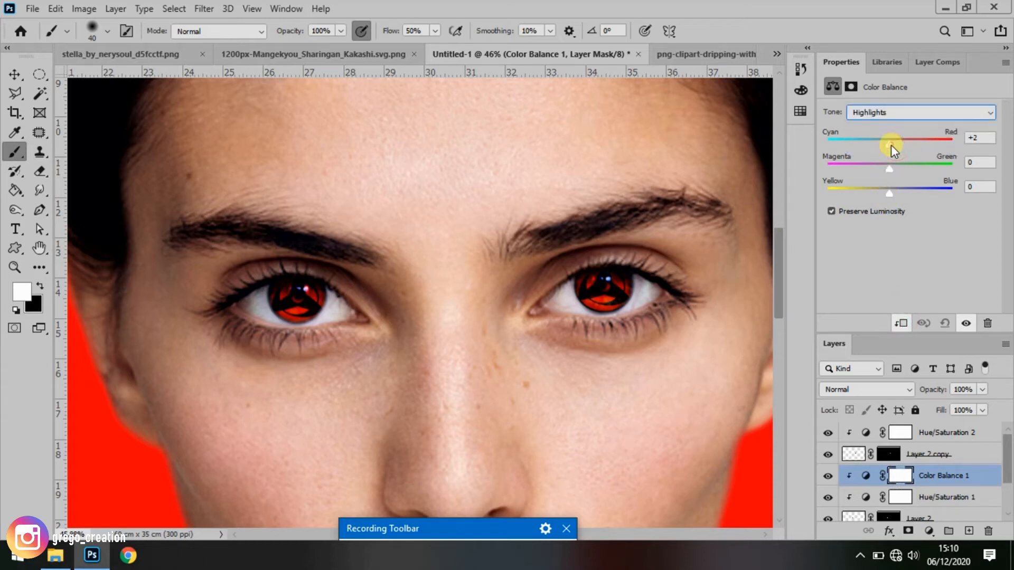
drag(937, 146, 849, 204)
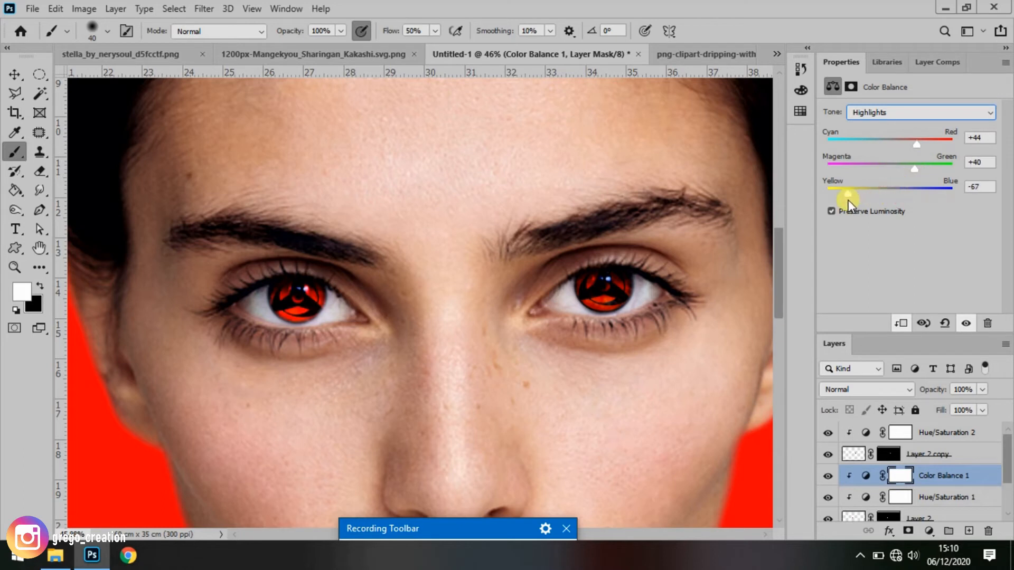
click(974, 163)
- Add a clipped Color Balance adjustment above Hue/Saturation 2, setting Highlights to Cyan-Red +44, Magenta-Green +40 and Yellow-Blue -63
click(936, 435)
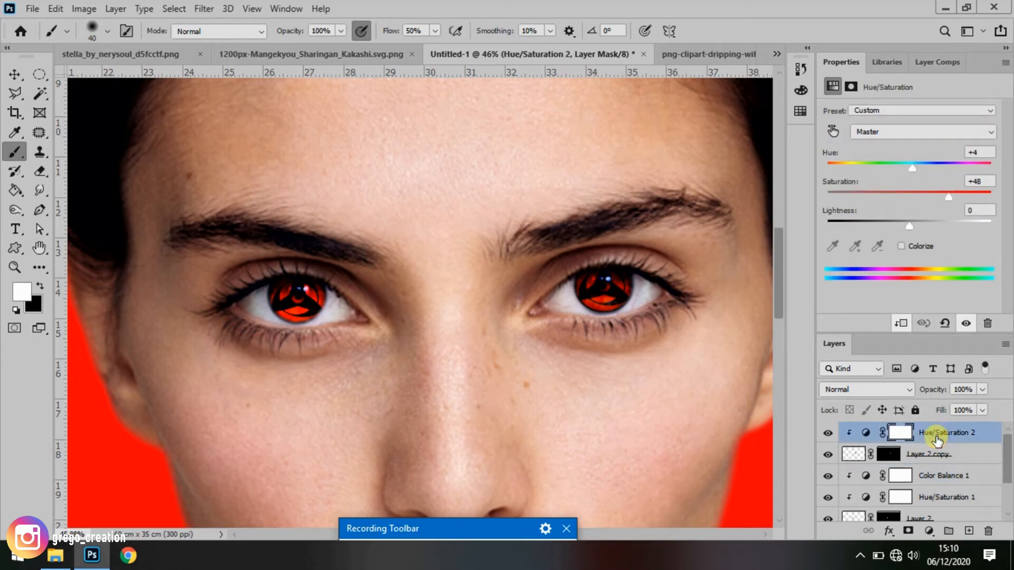
click(928, 531)
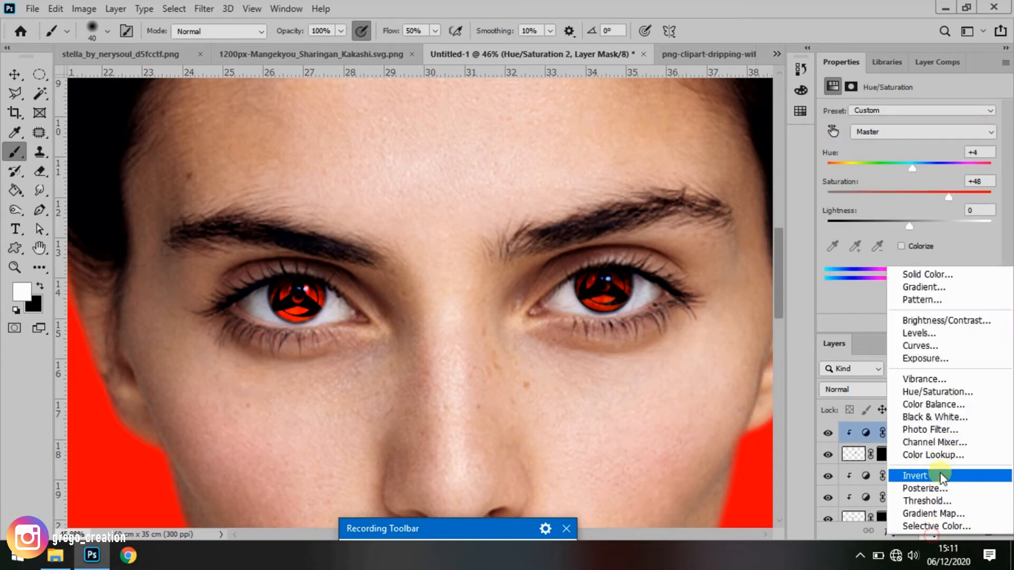
click(925, 404)
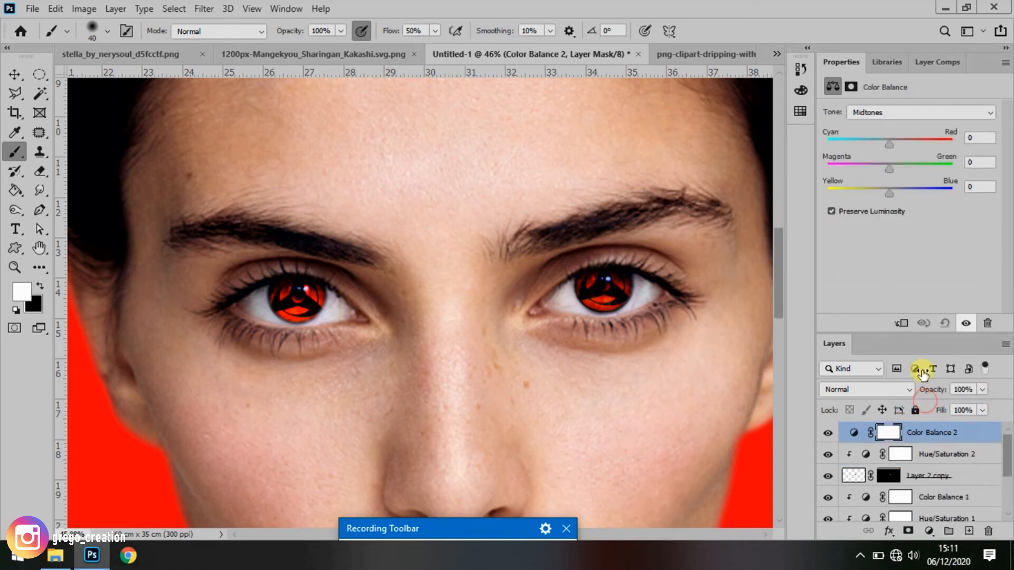
click(917, 113)
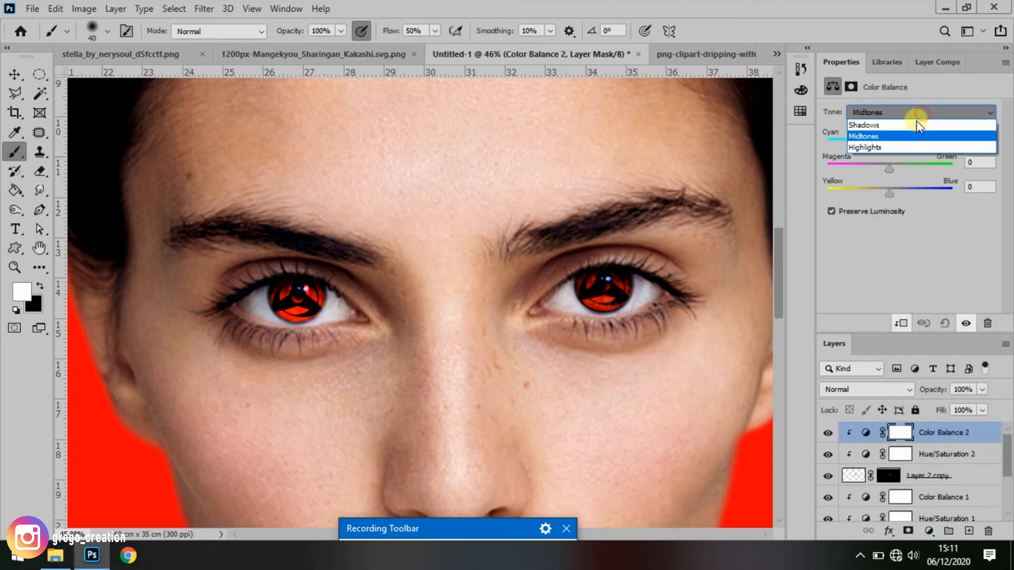
click(885, 147)
click(969, 138)
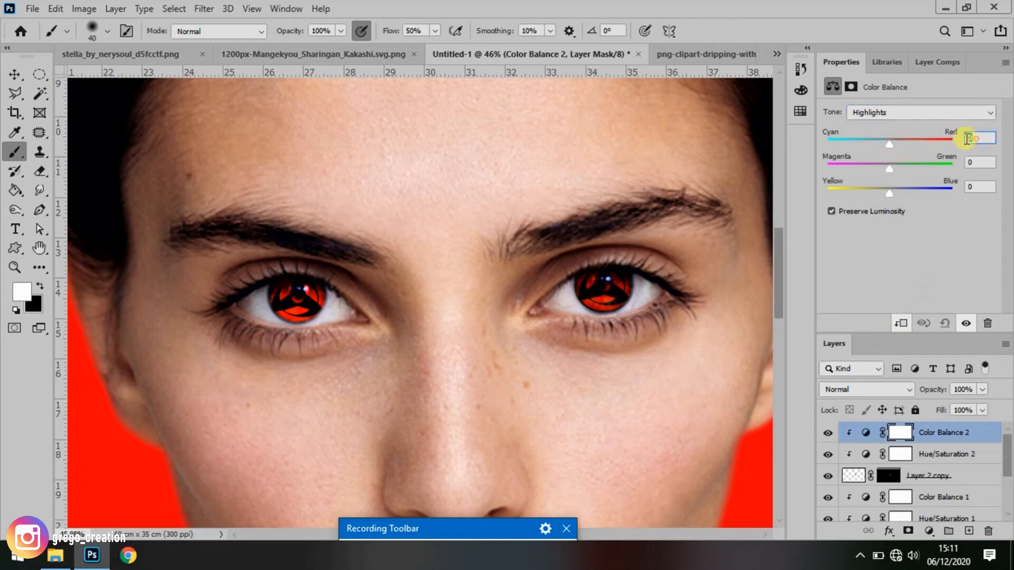
text(44)
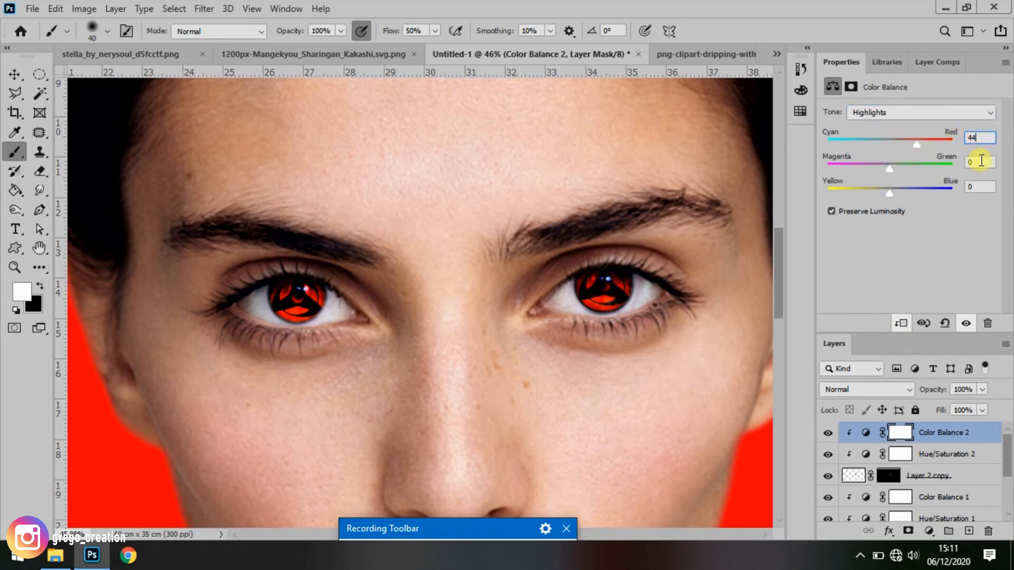
click(980, 162)
text(40)
click(981, 186)
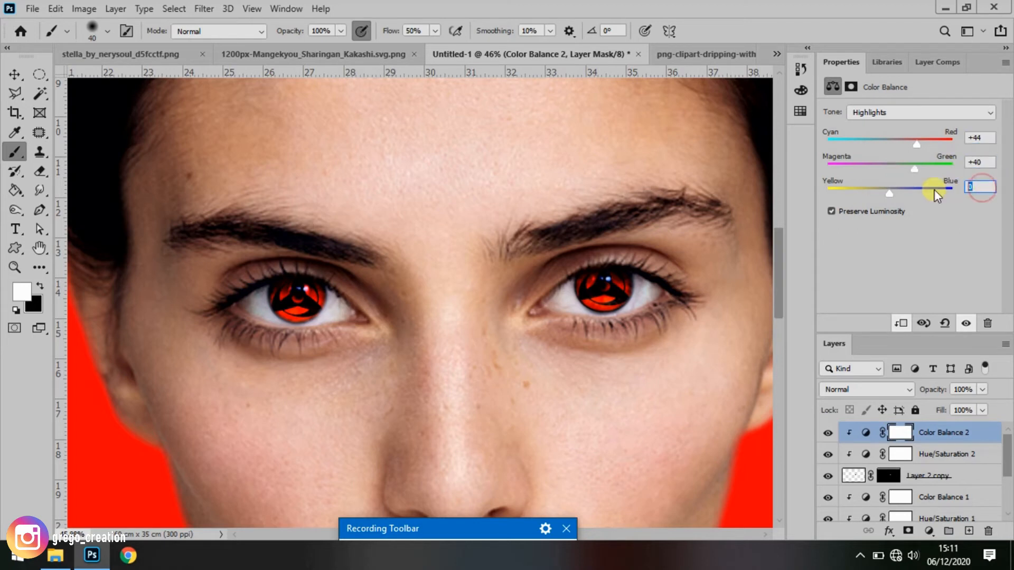
text(-63)
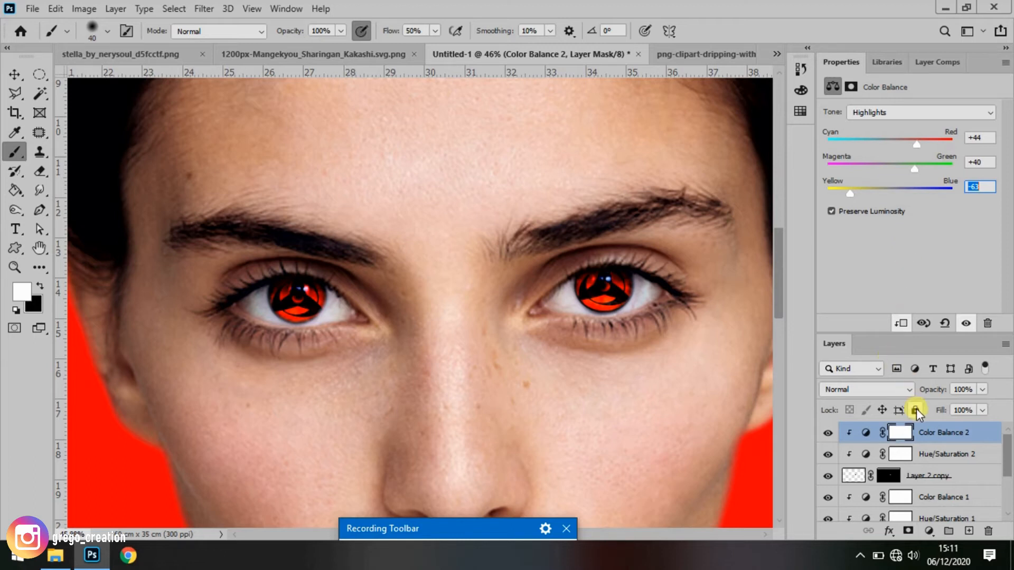
- Add a Curves adjustment clipped to Layer 1 and darken the portrait with a curve point at Input 148, Output 96
click(943, 425)
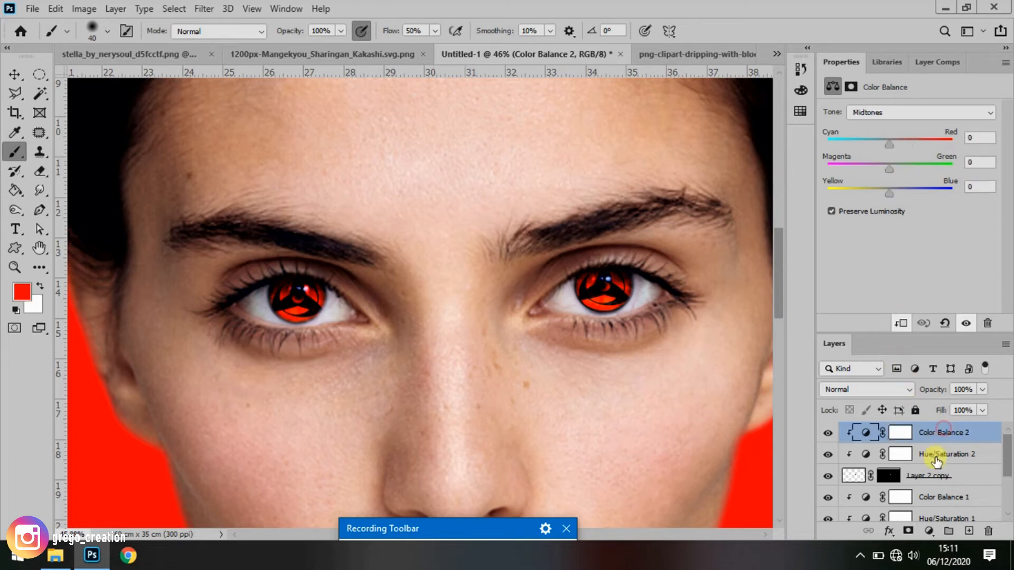
scroll(935, 467, down, 3)
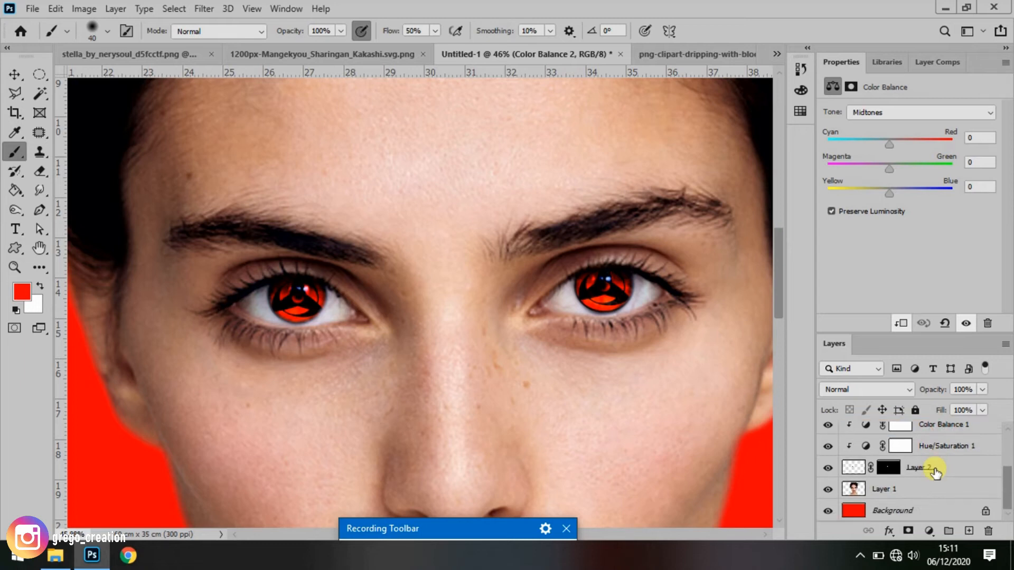
click(913, 490)
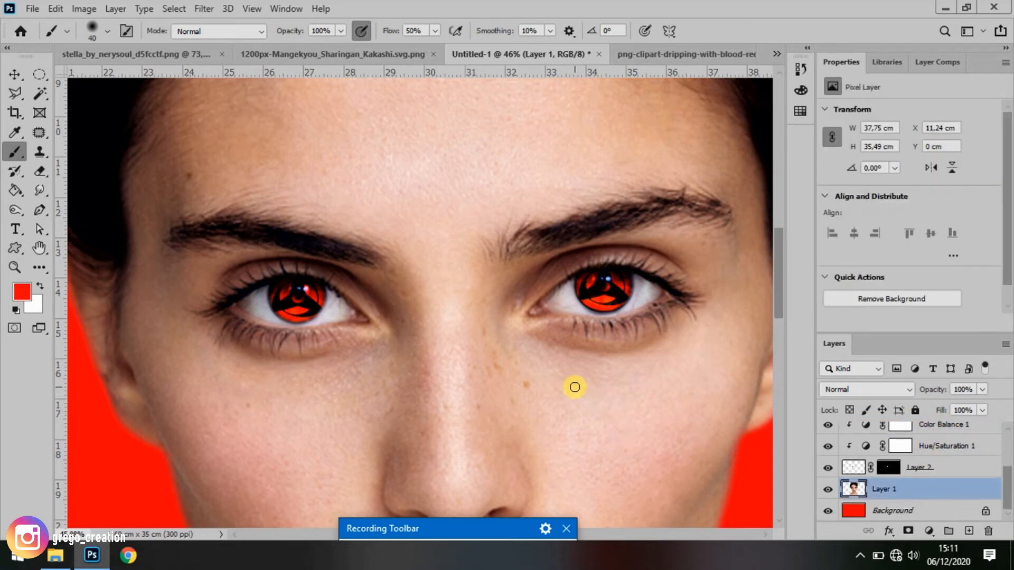
scroll(606, 401, down, 5)
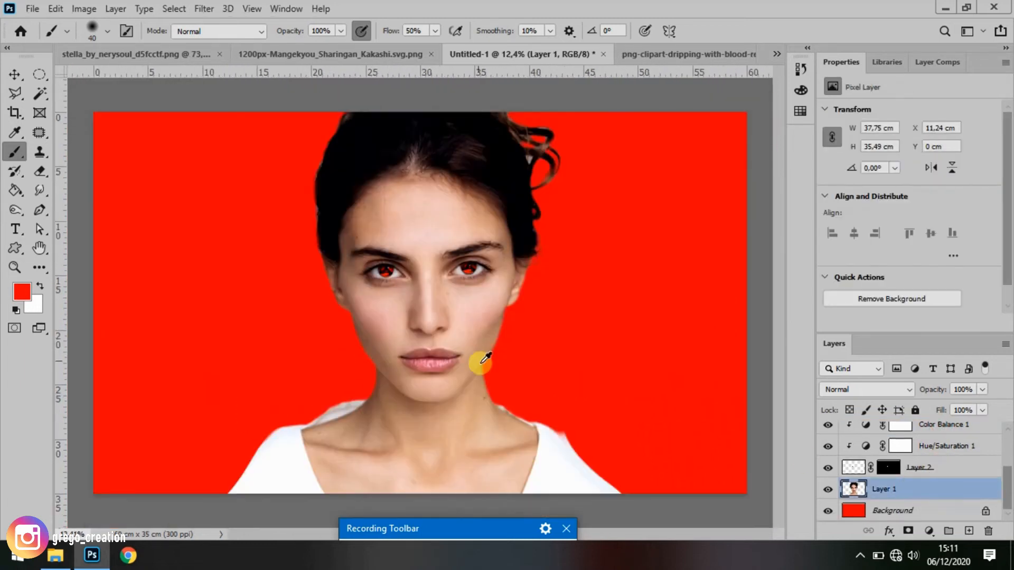
scroll(469, 353, up, 2)
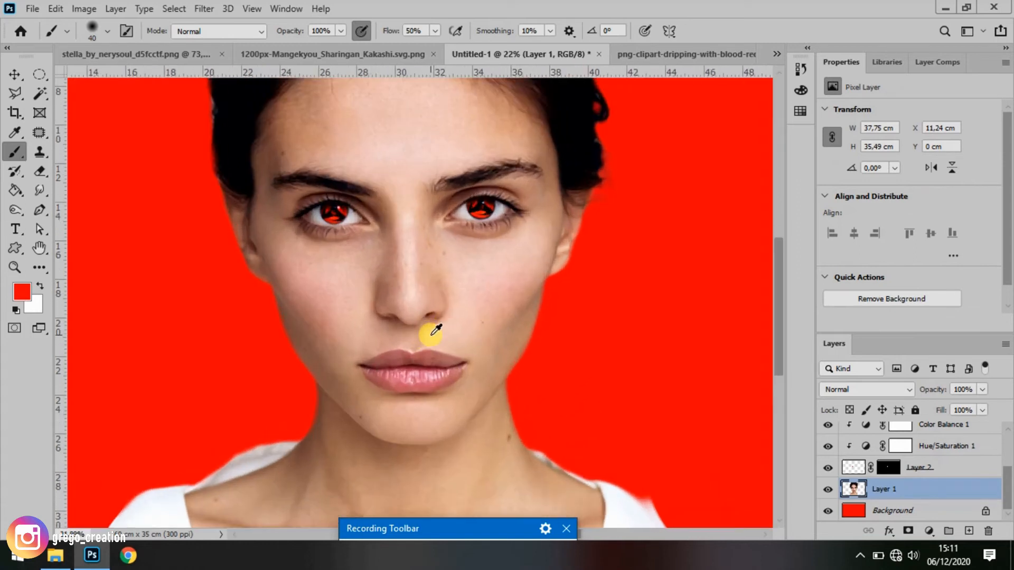
scroll(432, 333, down, 1)
scroll(431, 335, down, 2)
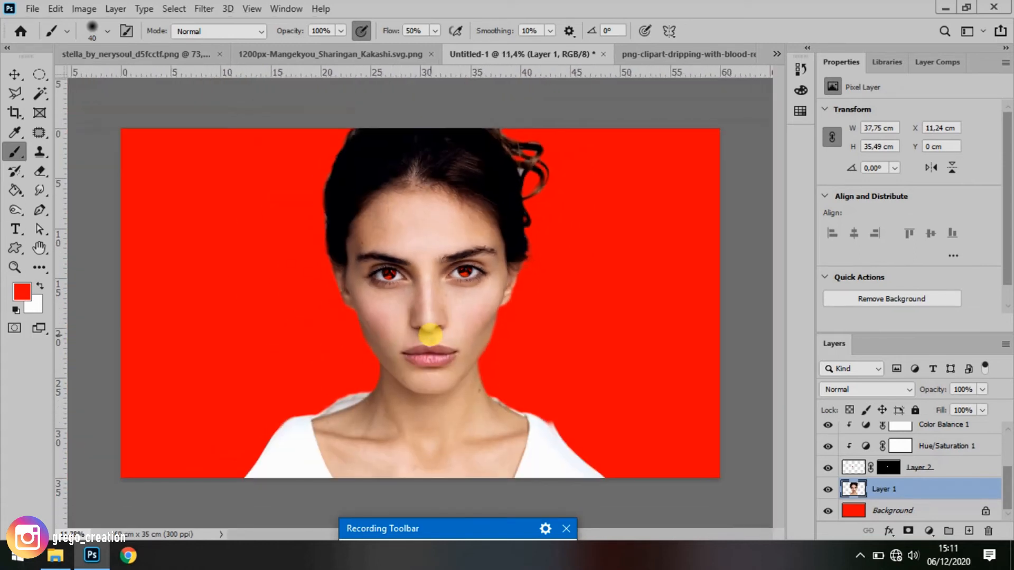
click(929, 531)
click(930, 344)
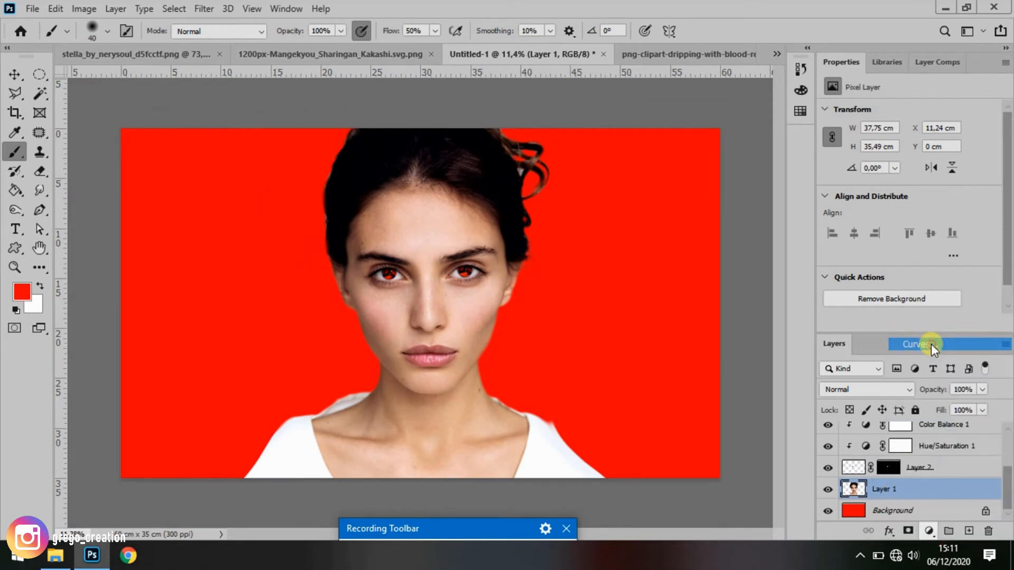
click(903, 324)
drag(923, 214, 934, 229)
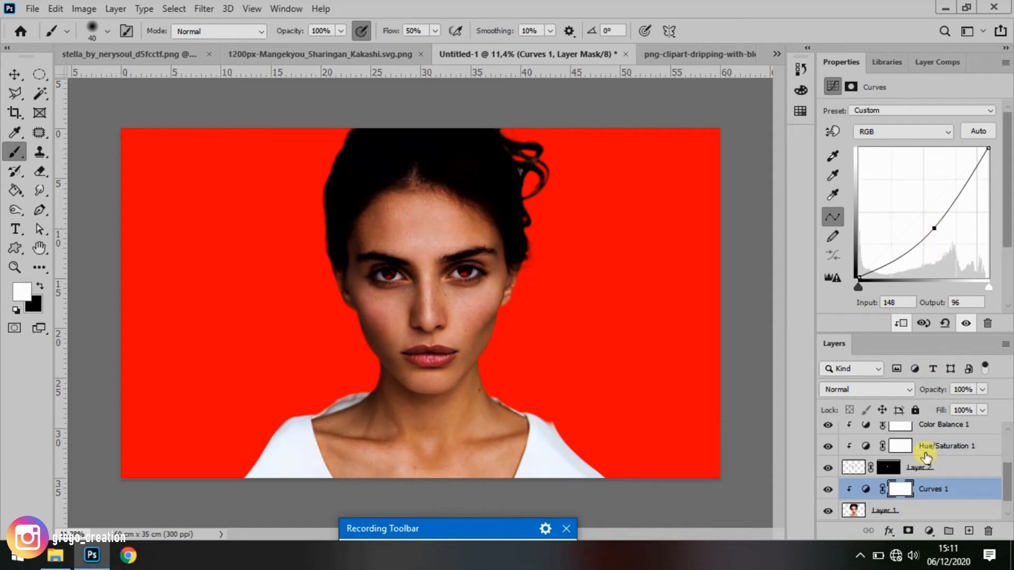
- Add a clipped Levels adjustment above Curves 1 with input levels 22, 1,00 and 233 and output levels 3 and 228
click(925, 532)
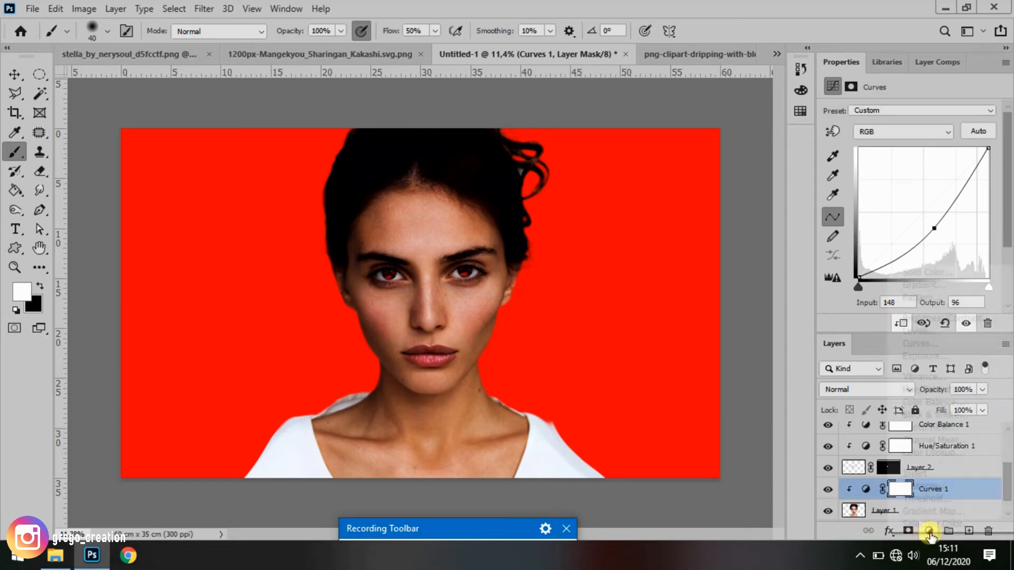
click(929, 332)
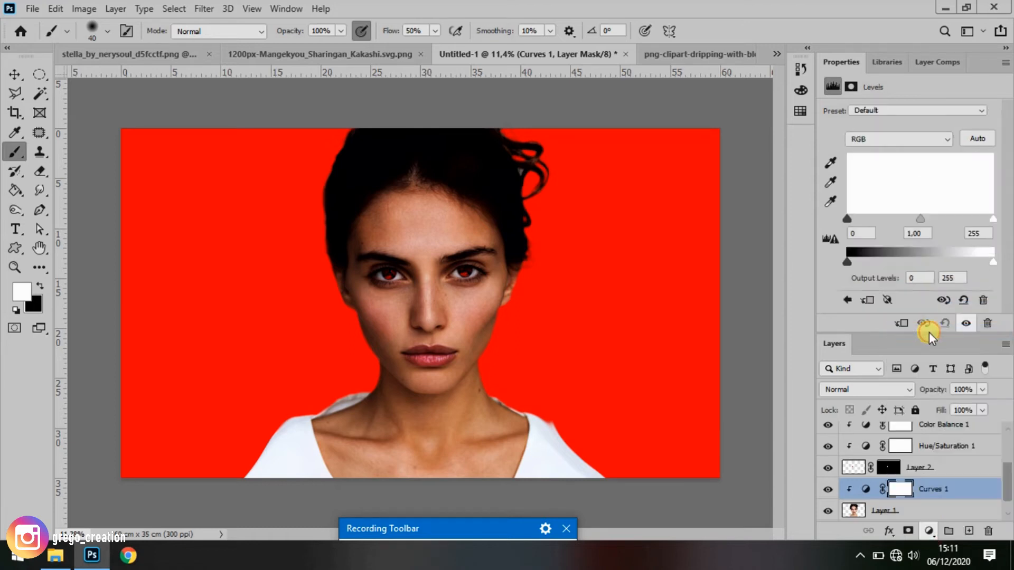
click(904, 324)
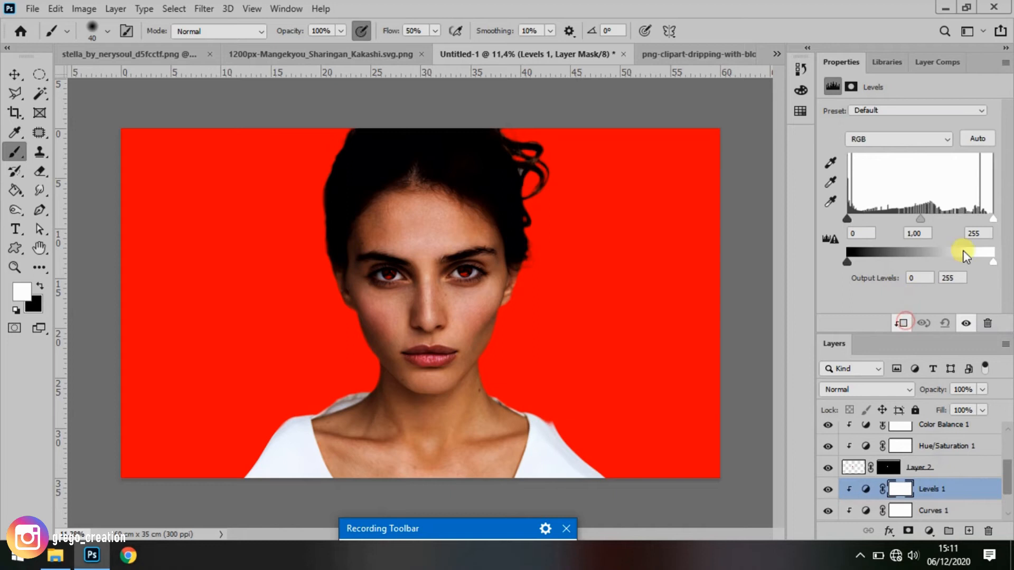
drag(850, 222, 861, 223)
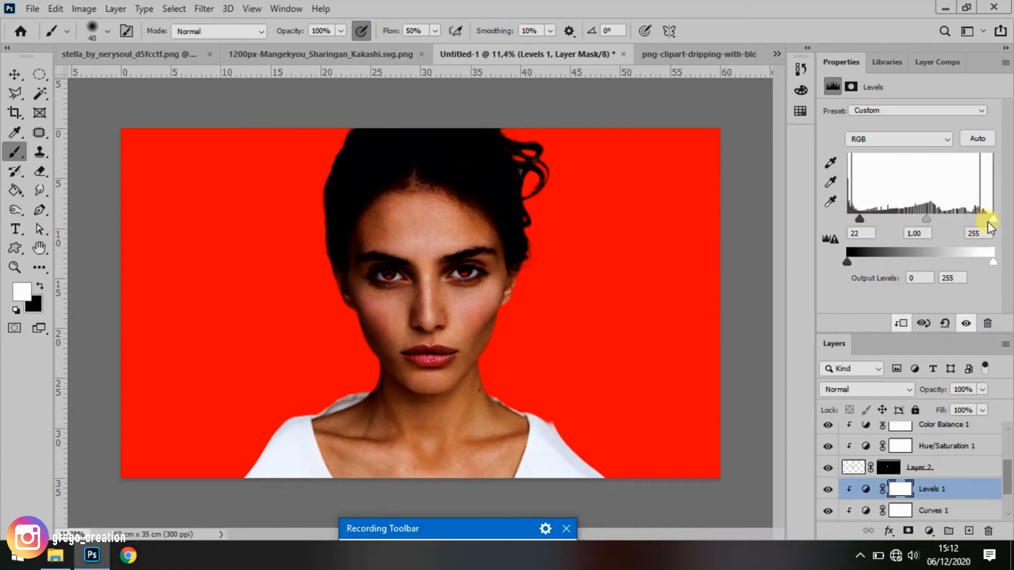
drag(992, 220, 980, 223)
drag(847, 262, 853, 261)
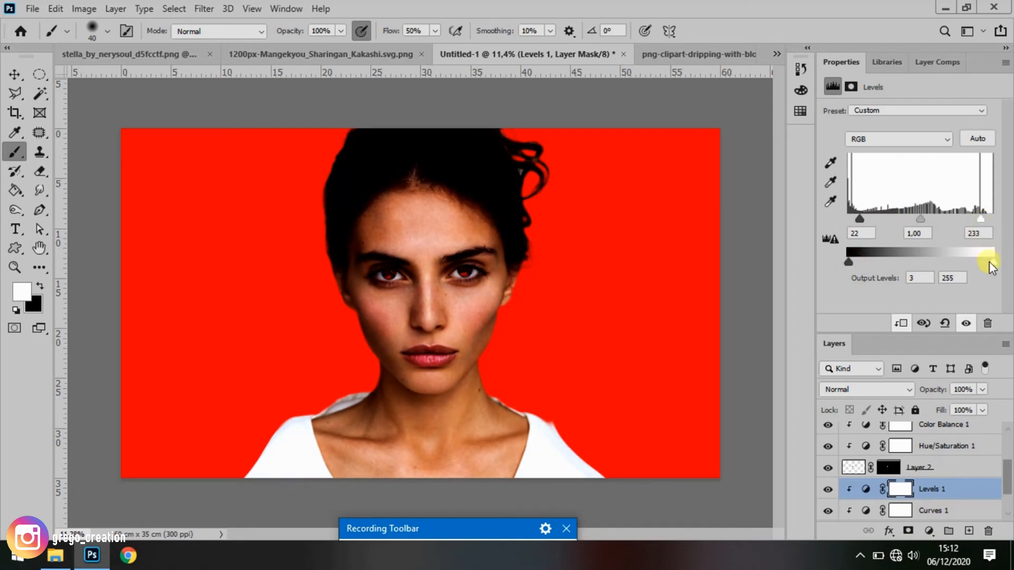
drag(991, 267, 978, 272)
- Examine the darkened face and irises up close and review the layer stack
scroll(471, 327, up, 2)
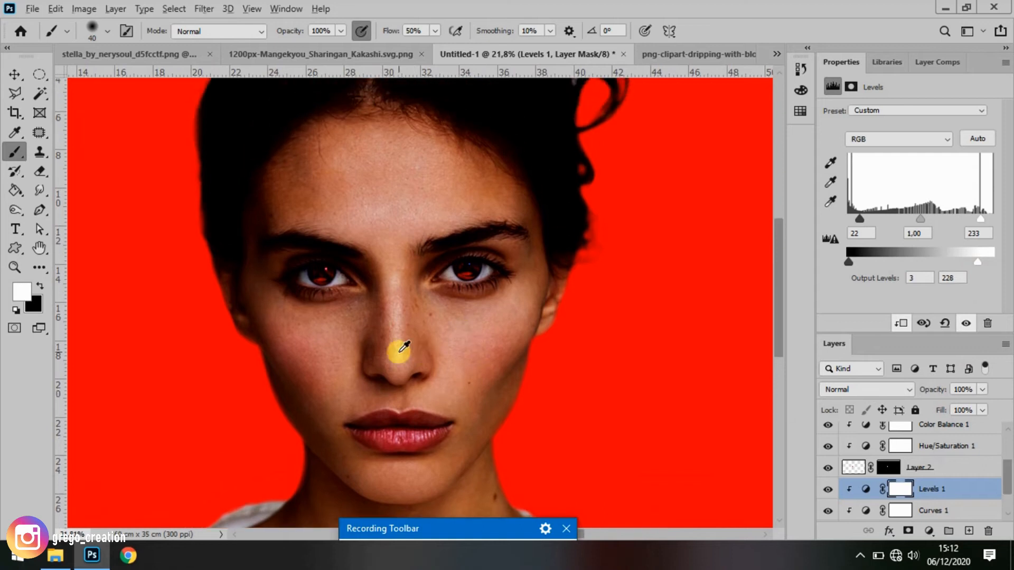
scroll(400, 348, up, 1)
scroll(400, 348, up, 1)
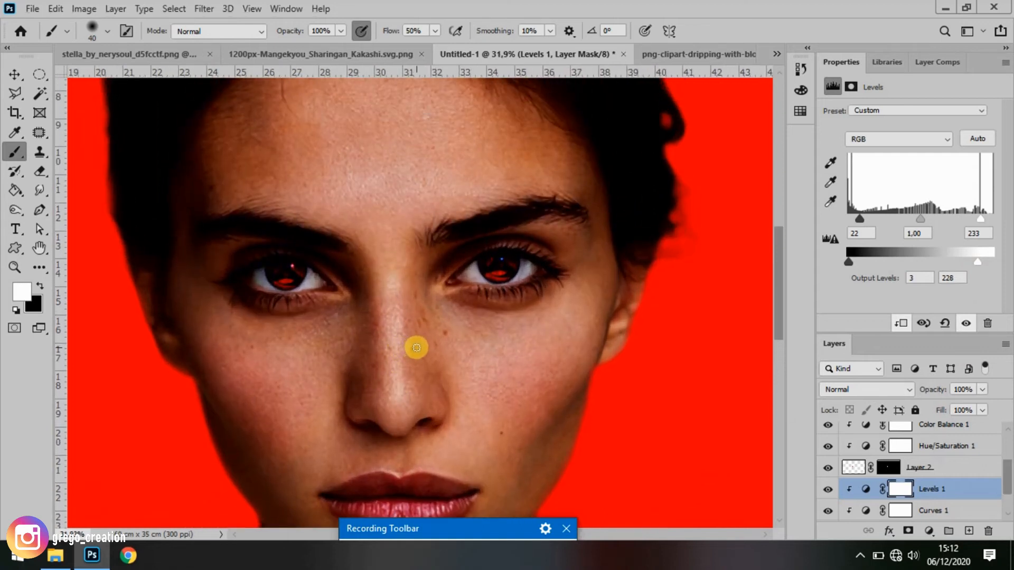
scroll(414, 340, up, 3)
scroll(413, 340, down, 3)
scroll(418, 339, up, 1)
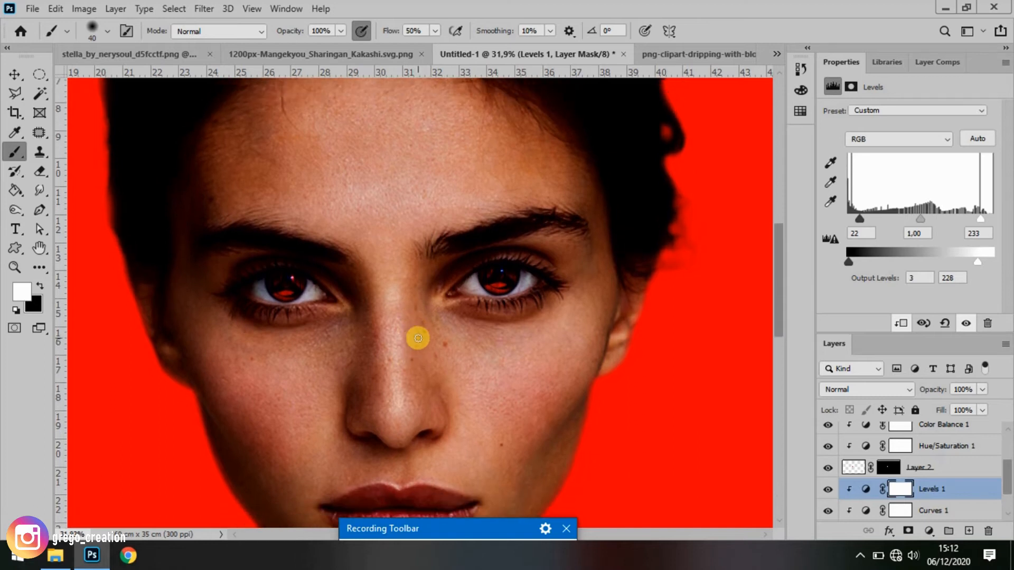
scroll(418, 338, up, 1)
scroll(418, 338, up, 1)
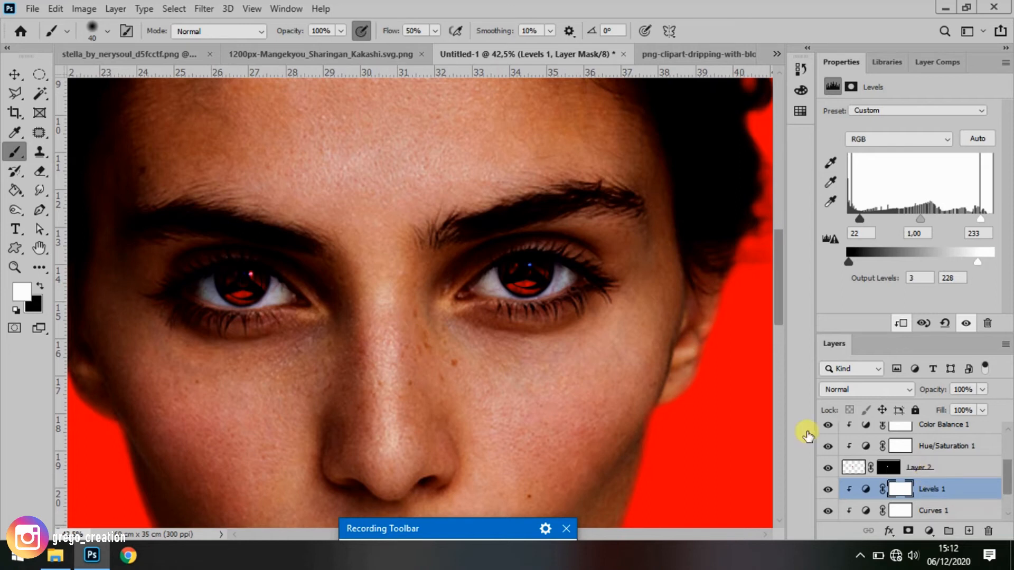
scroll(932, 486, up, 3)
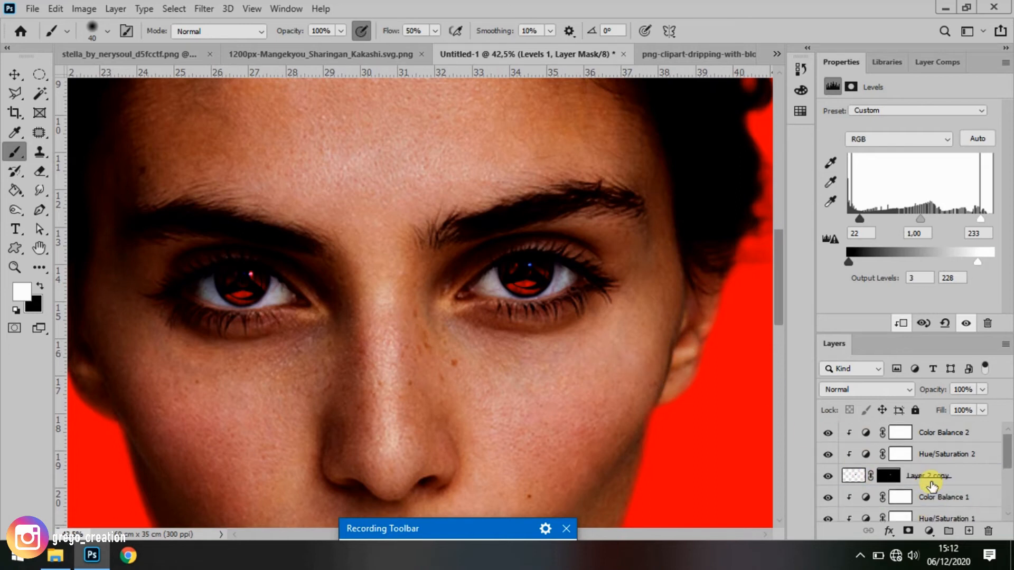
scroll(931, 485, down, 3)
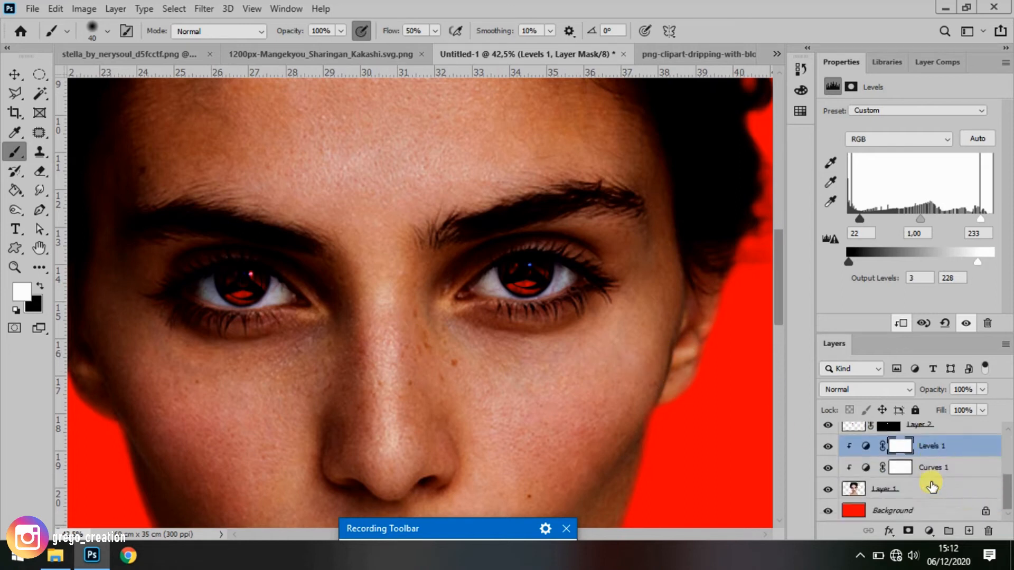
scroll(931, 486, up, 2)
scroll(318, 303, down, 4)
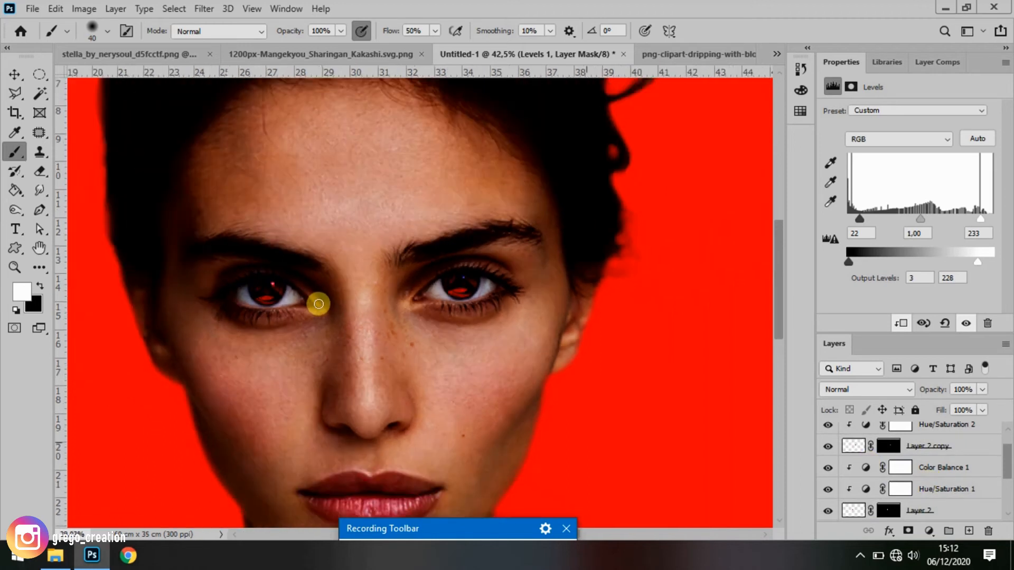
scroll(318, 304, up, 4)
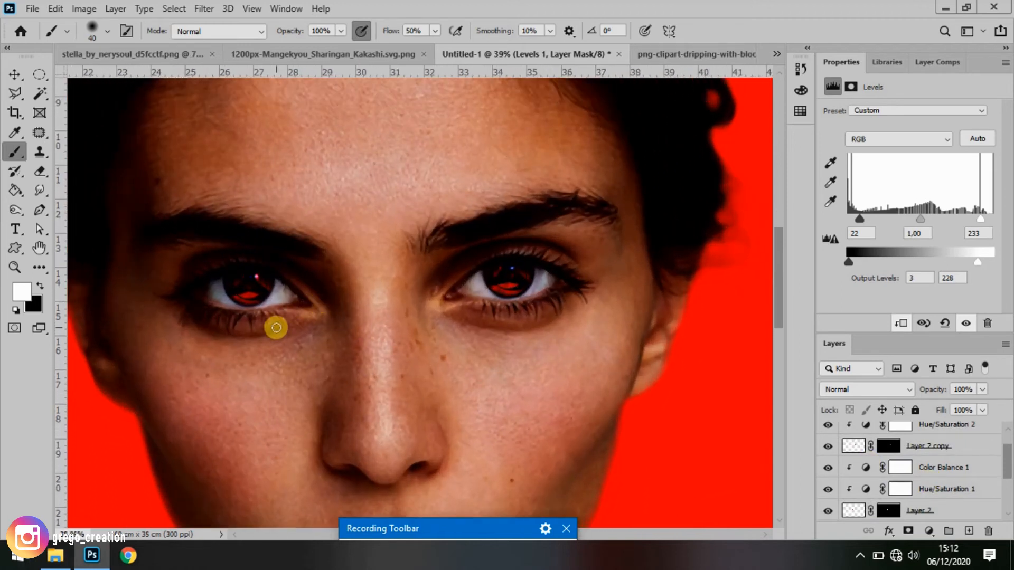
scroll(276, 329, left, 2)
scroll(357, 326, up, 2)
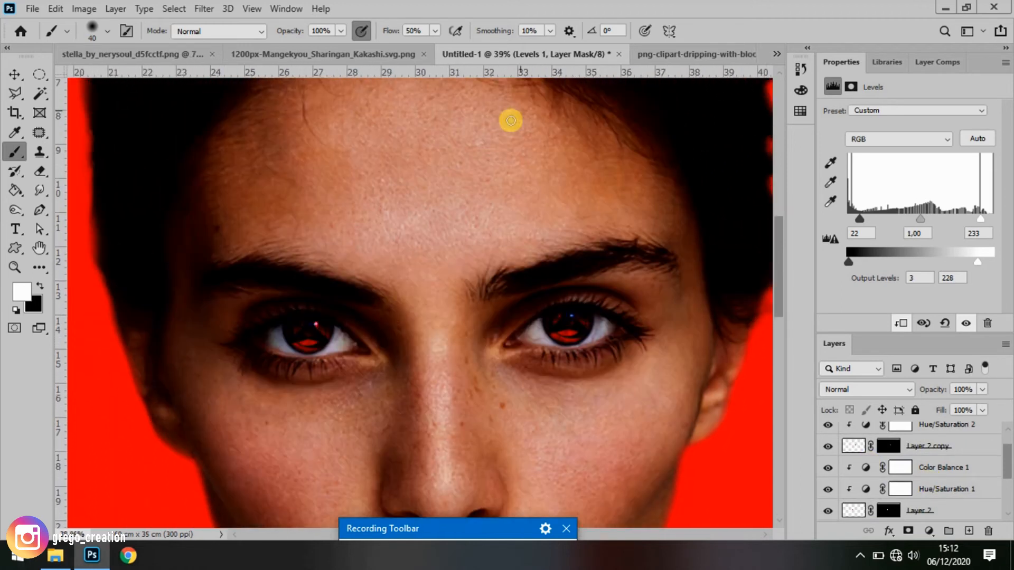
- Convert the dripping-blood image to RGB Color and make Color Balance 2 the active layer in the portrait document
click(667, 55)
click(15, 76)
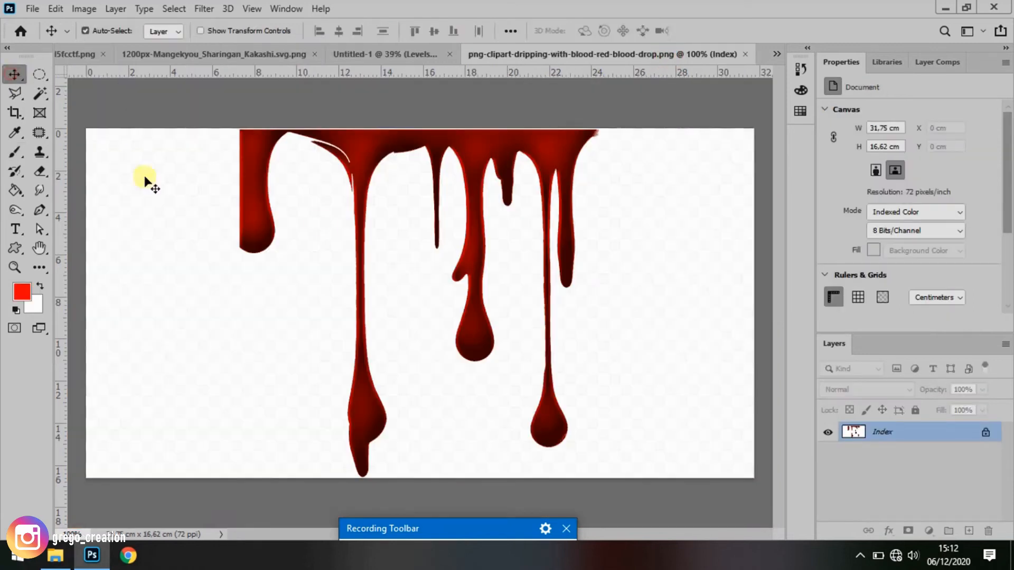
drag(466, 155, 1007, 424)
click(945, 436)
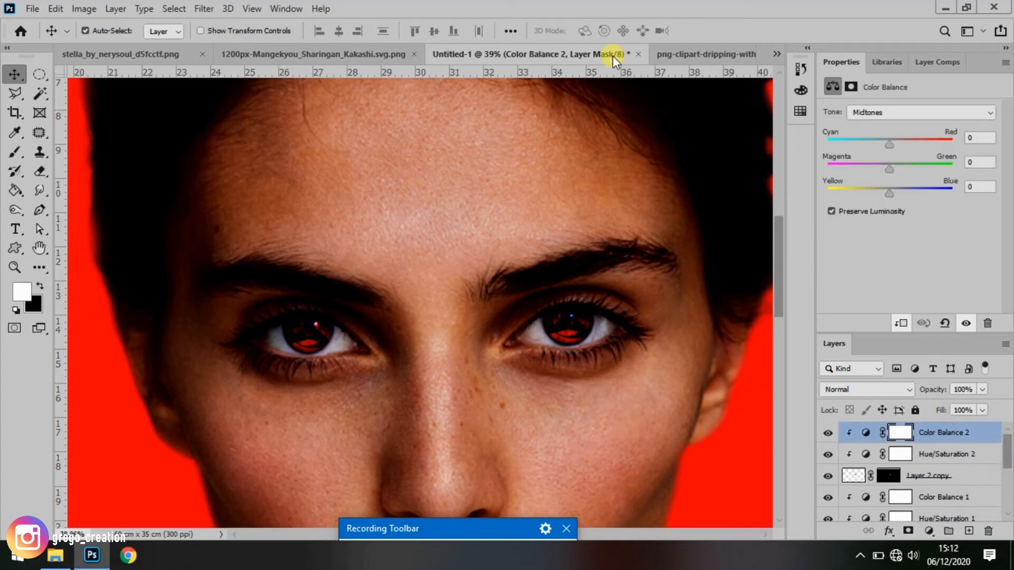
- Select all the blood drips in the dripping-blood image with the Magic Wand at Tolerance 32, adding each missing area
click(665, 51)
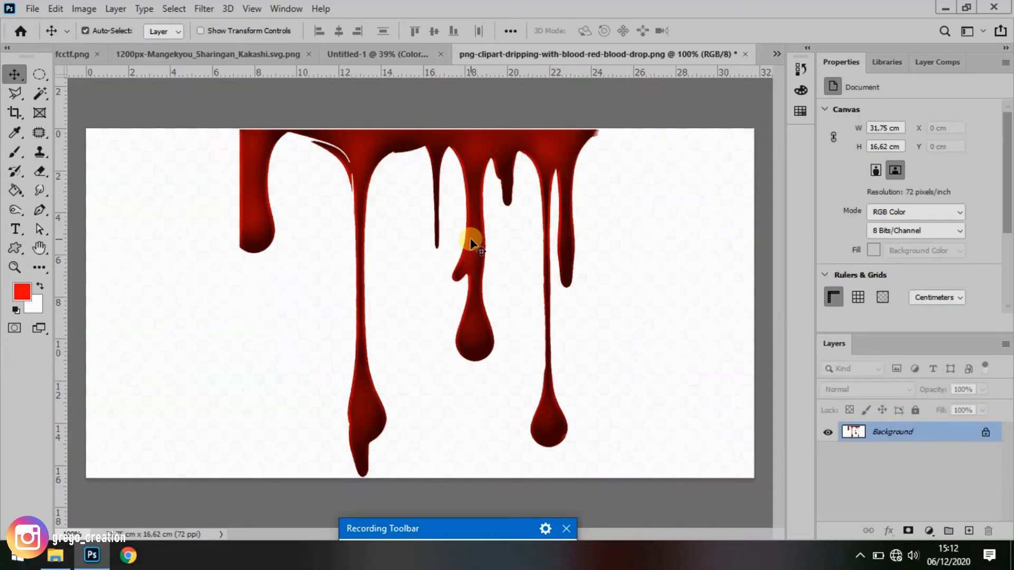
click(42, 92)
click(252, 140)
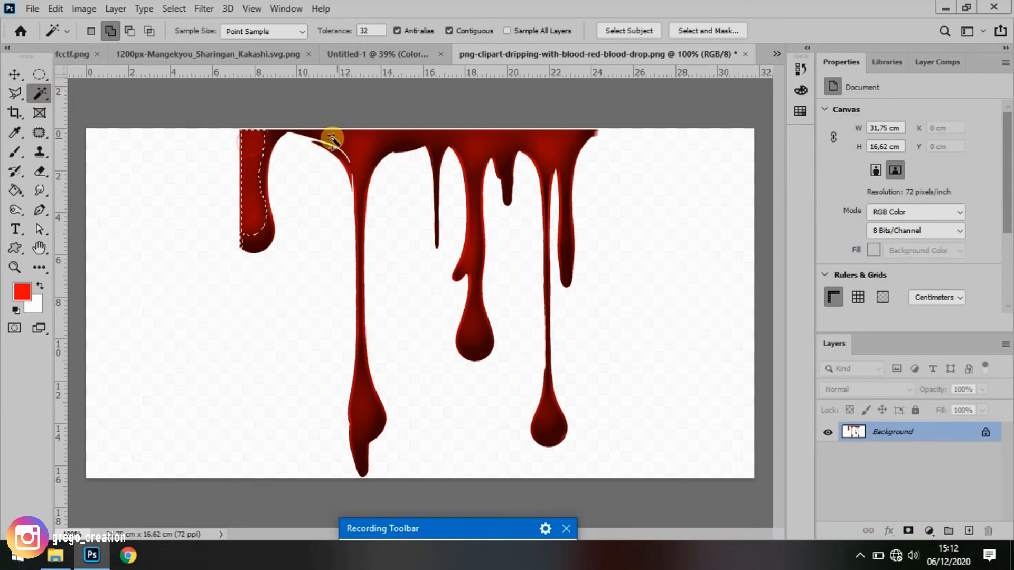
click(380, 148)
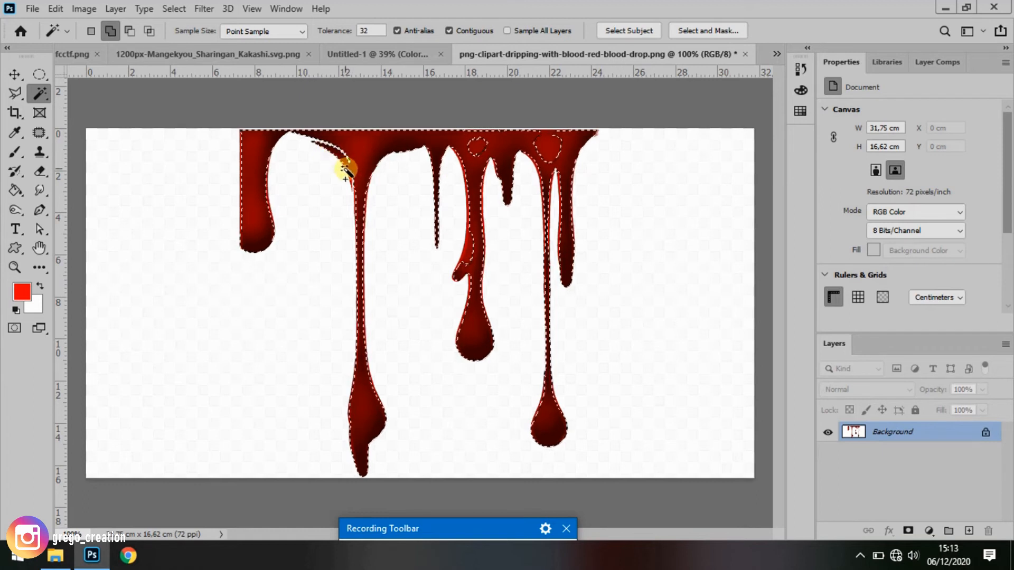
click(477, 146)
click(537, 158)
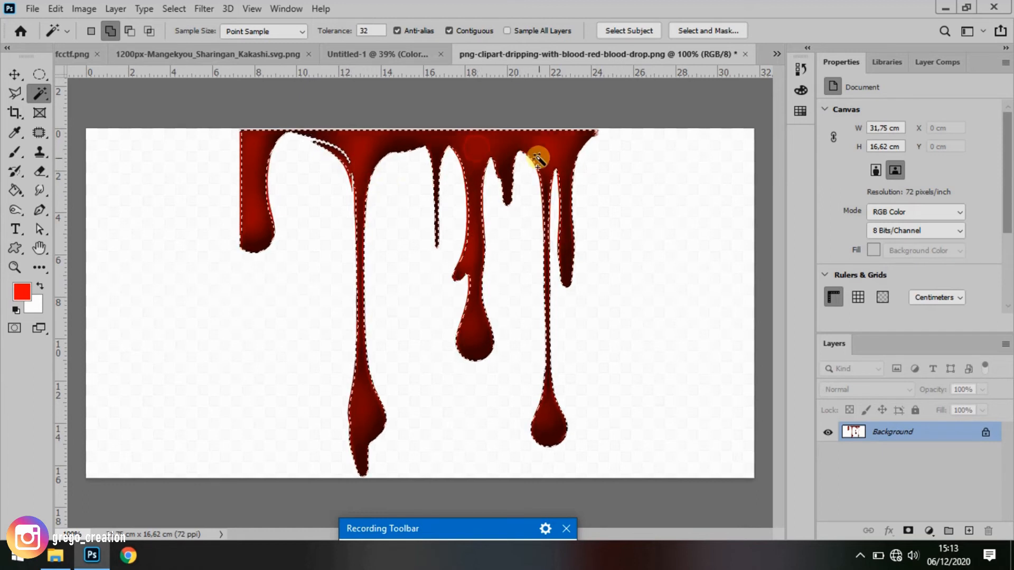
- Move the selected blood drips into the portrait document, placing them just beneath the lower lid of the right-hand eye
click(15, 74)
drag(378, 145, 320, 63)
drag(266, 31, 564, 364)
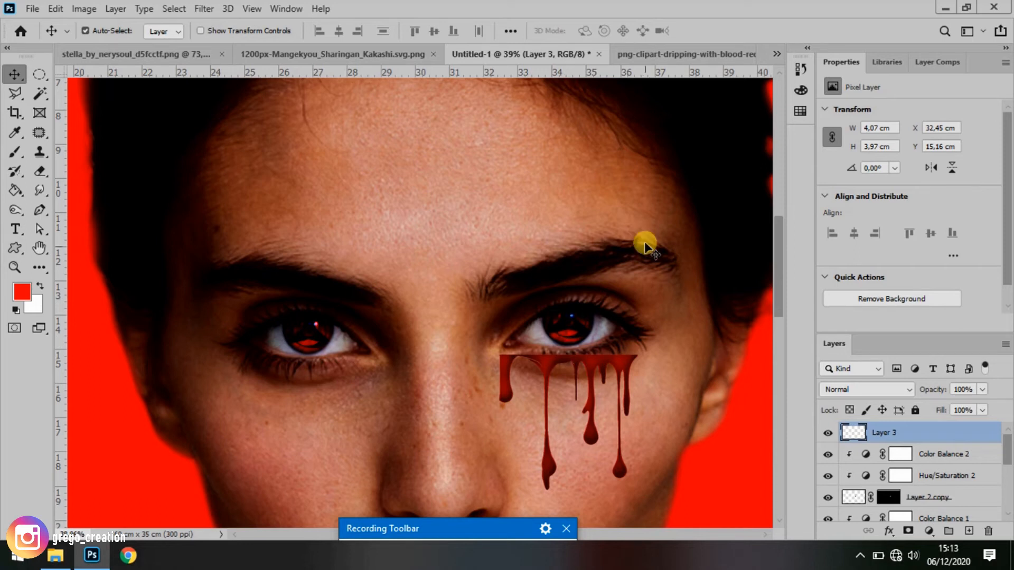
key(ctrl)
key(ctrl+t)
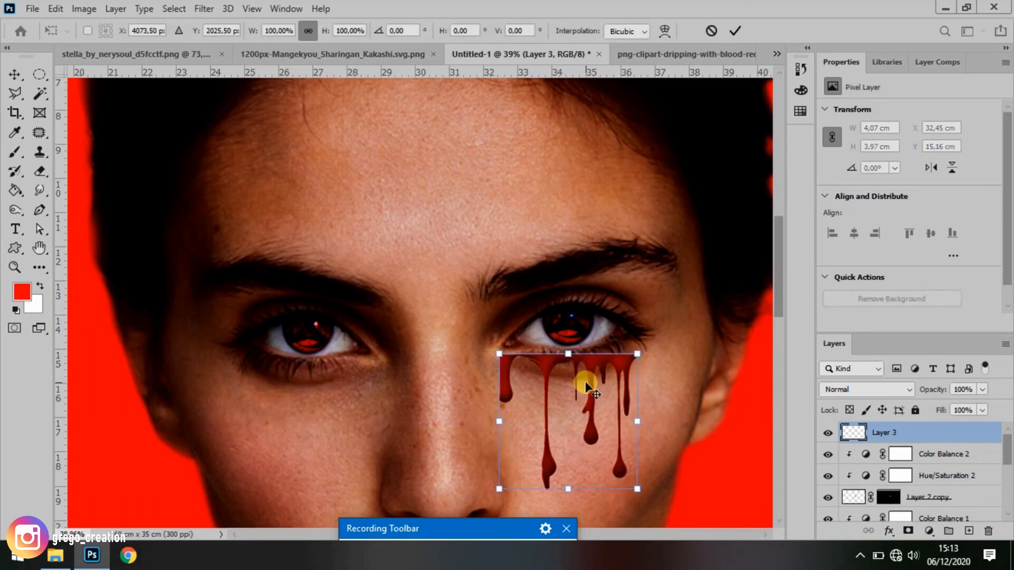
click(712, 30)
- Warp the blood drips so their upper edge curves along the lower lid of the right-hand eye
click(78, 11)
mouse_move(57, 10)
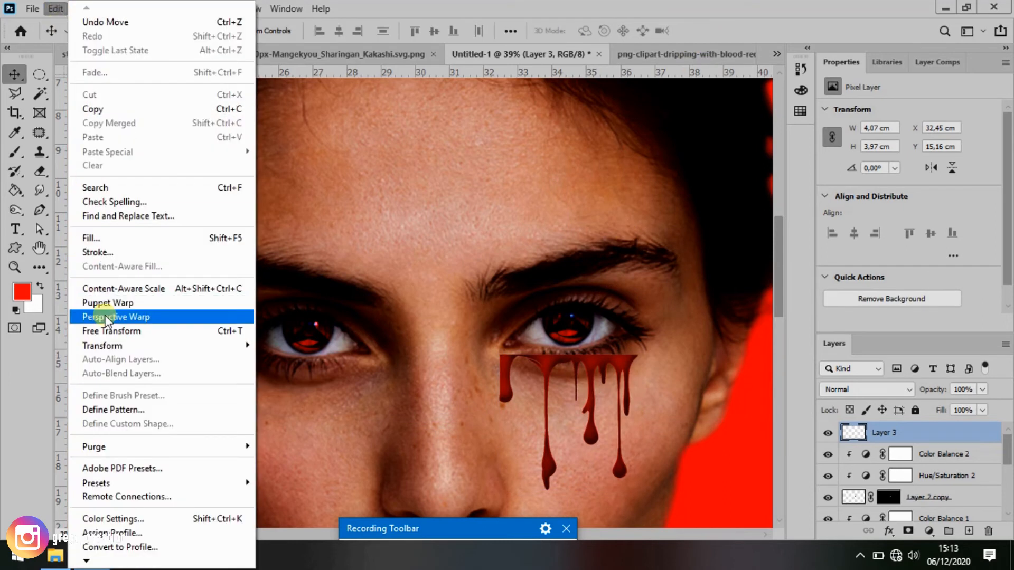
click(142, 336)
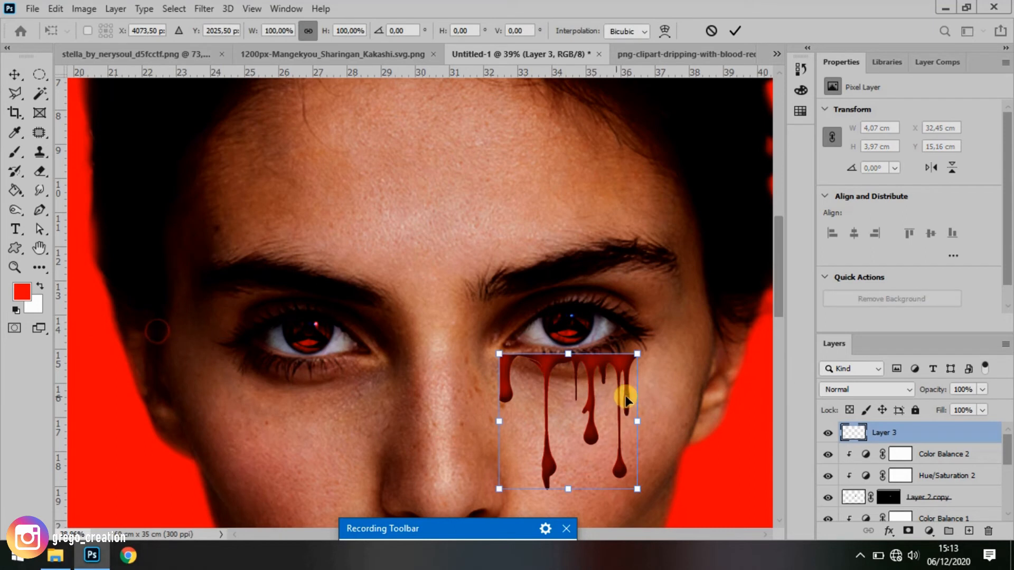
right_click(576, 401)
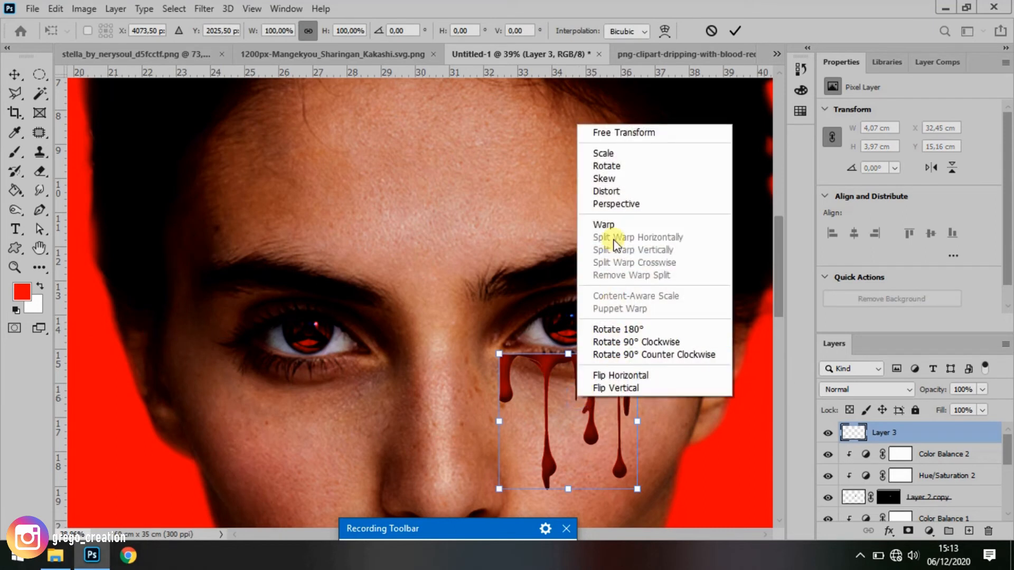
click(630, 226)
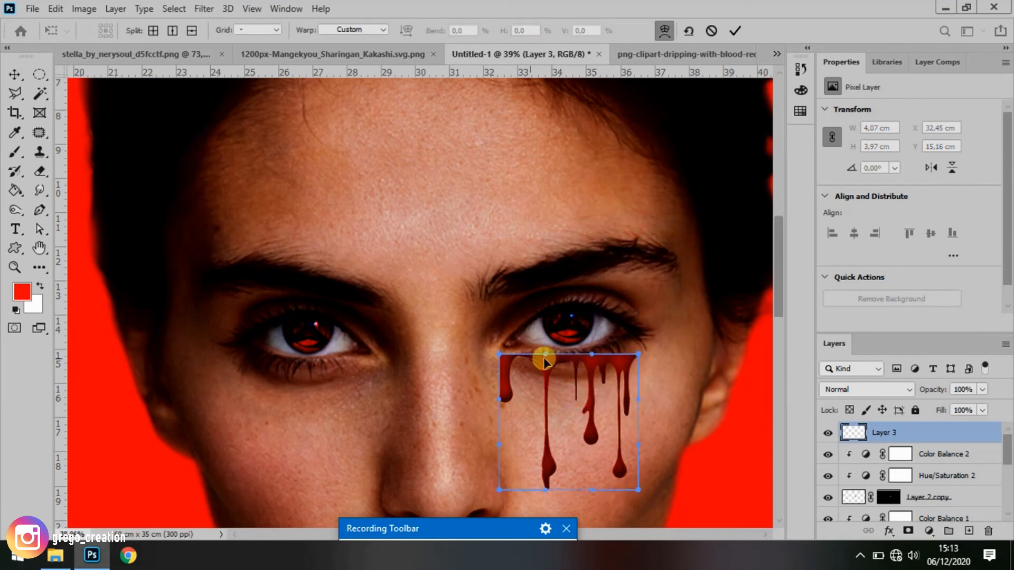
drag(505, 349, 515, 340)
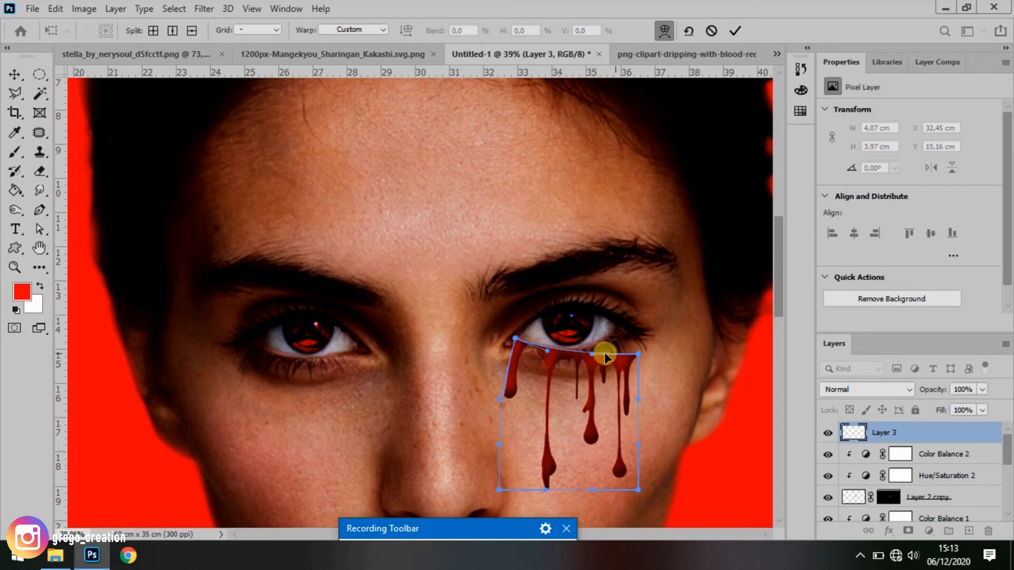
drag(636, 352, 622, 328)
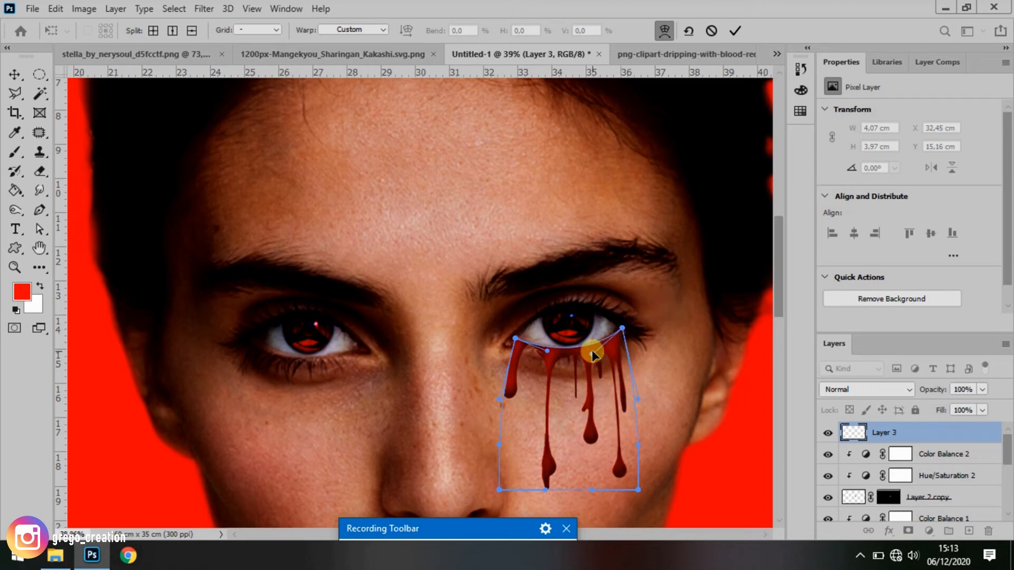
click(734, 31)
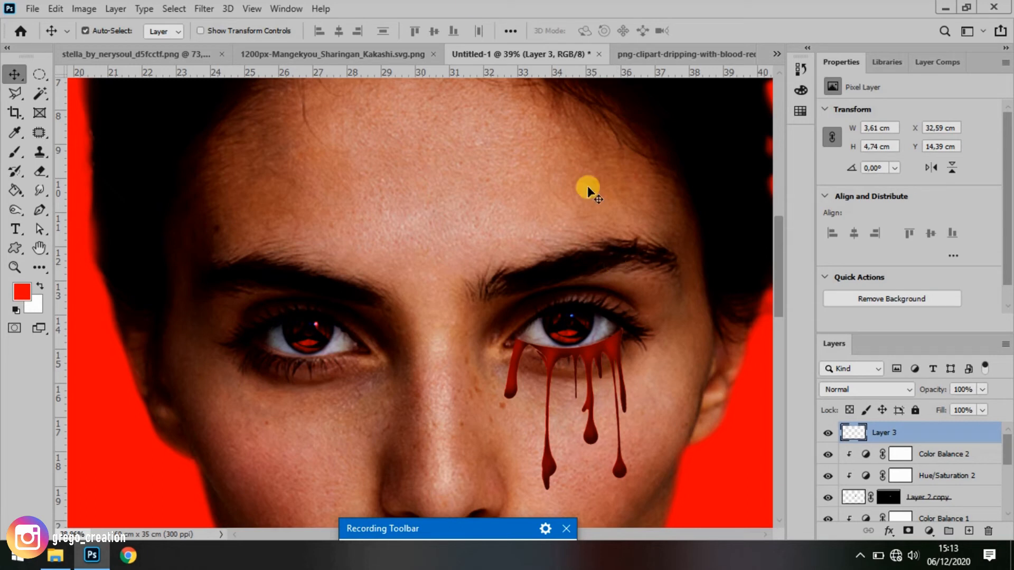
- Set the blood drips layer's blend mode to Overlay and duplicate it as Layer 3 copy
click(877, 394)
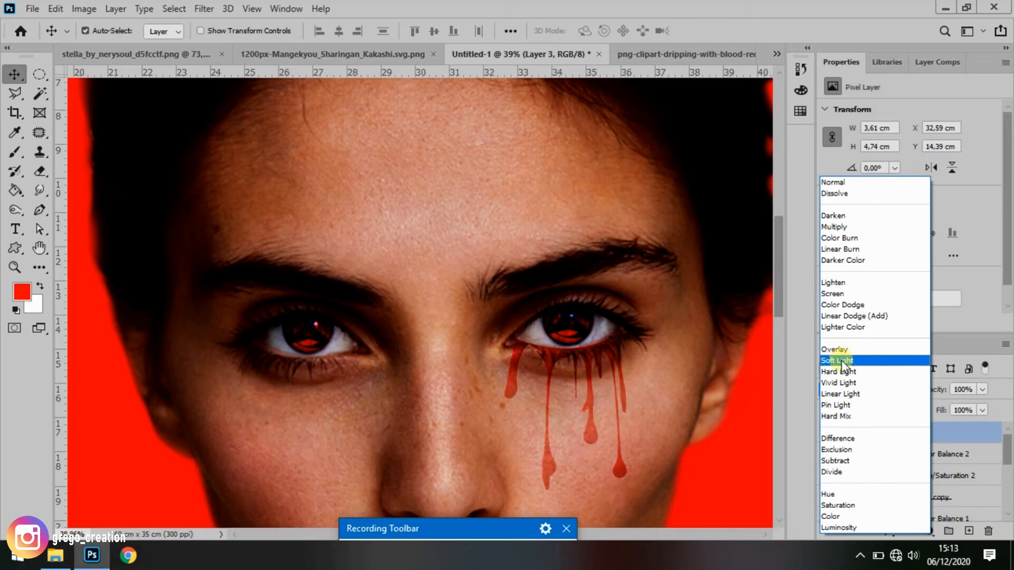
click(843, 349)
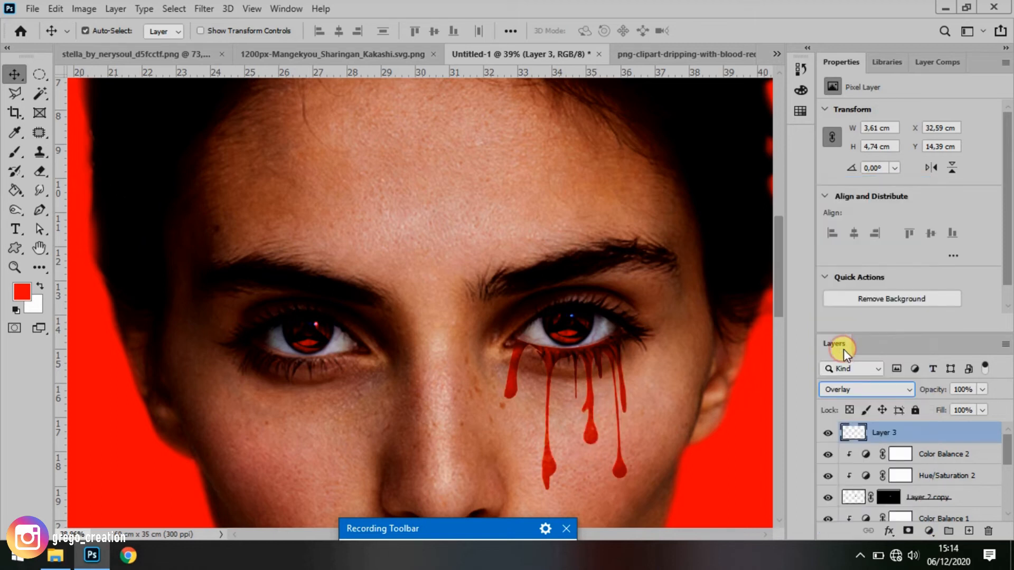
right_click(891, 433)
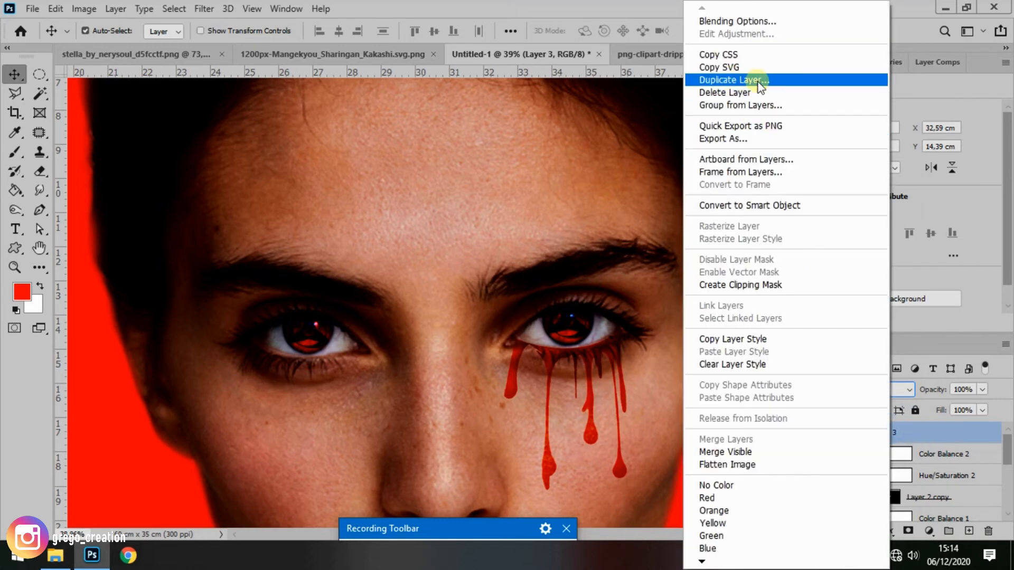
click(779, 80)
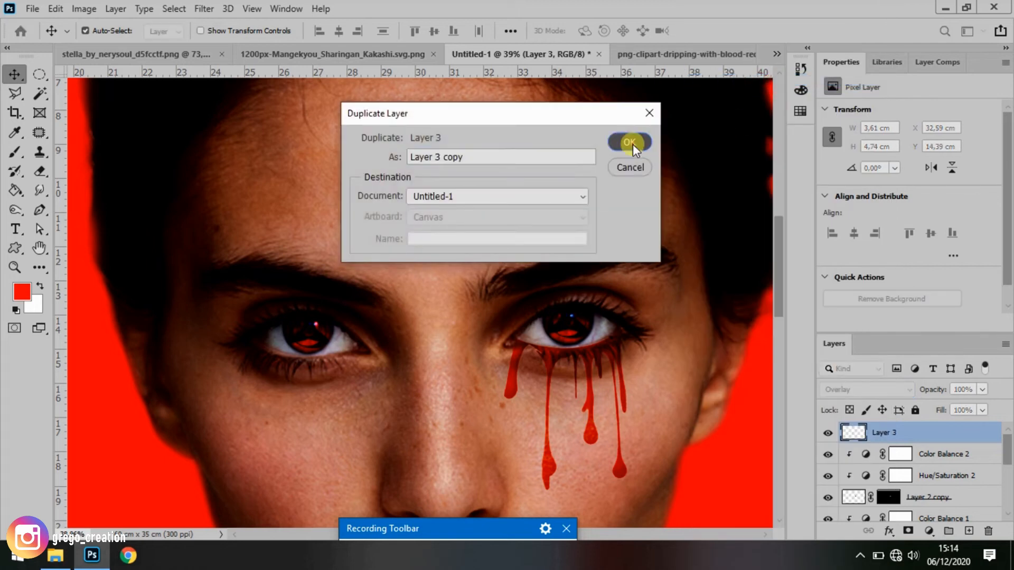
click(628, 141)
drag(609, 373, 591, 389)
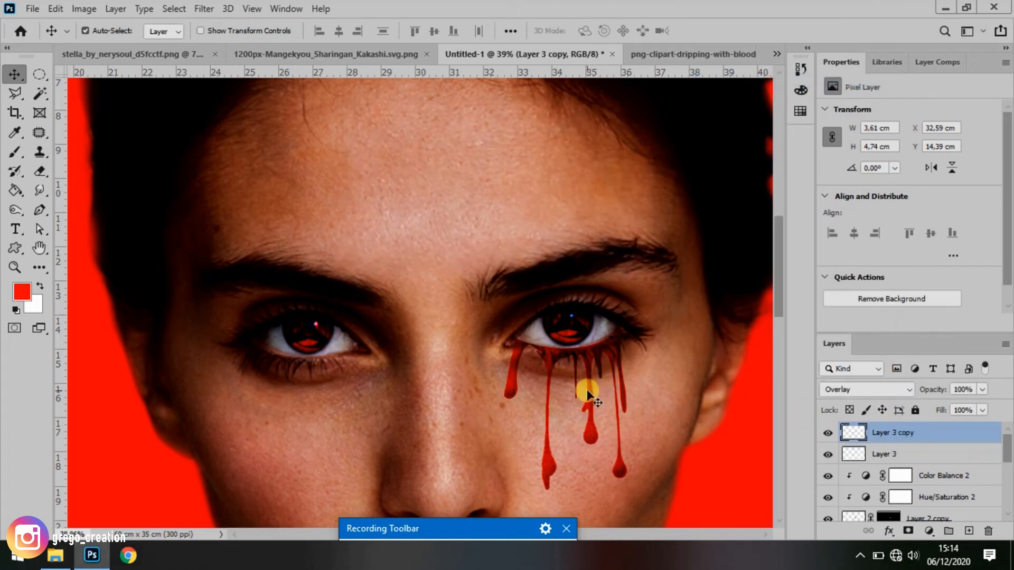
- Flip the duplicated blood drips horizontally and place them beneath the lower lid of the left-hand eye
click(56, 9)
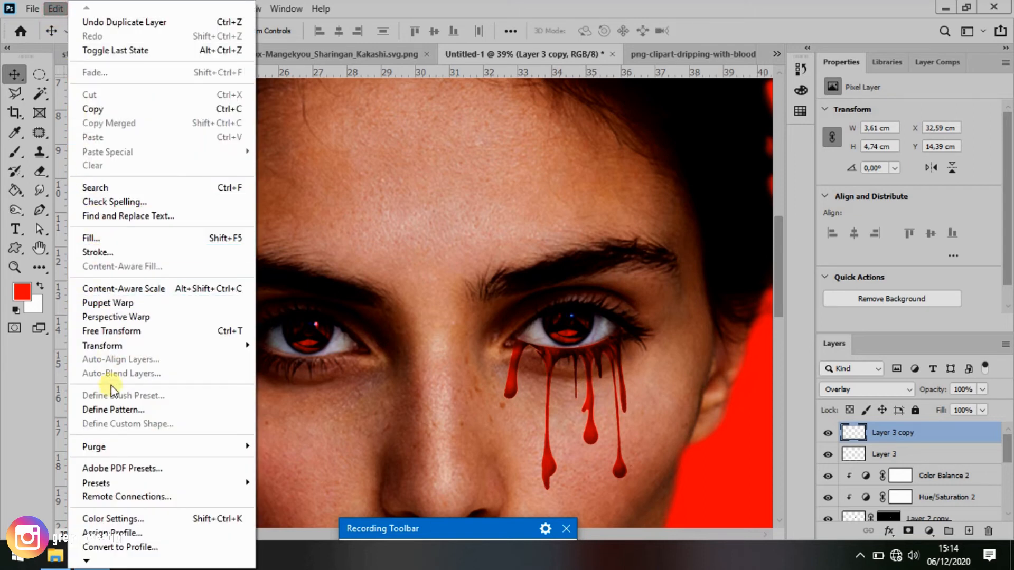
click(115, 331)
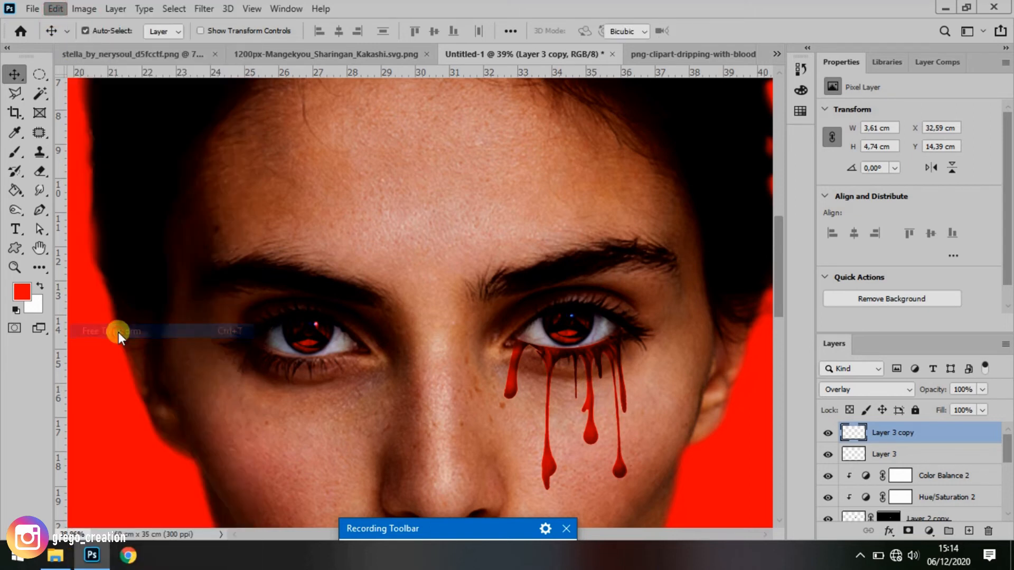
right_click(537, 391)
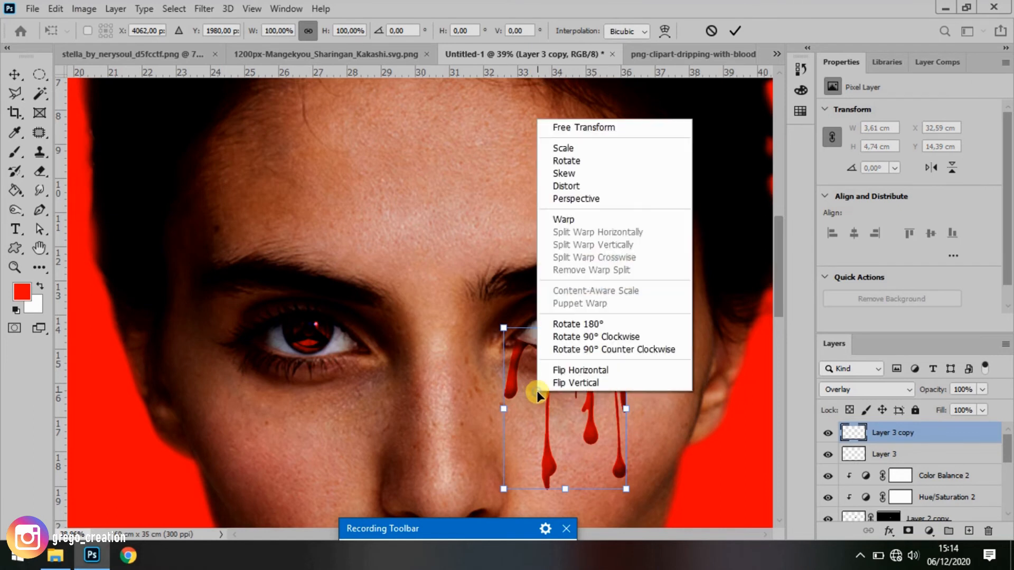
click(591, 371)
drag(586, 383, 322, 391)
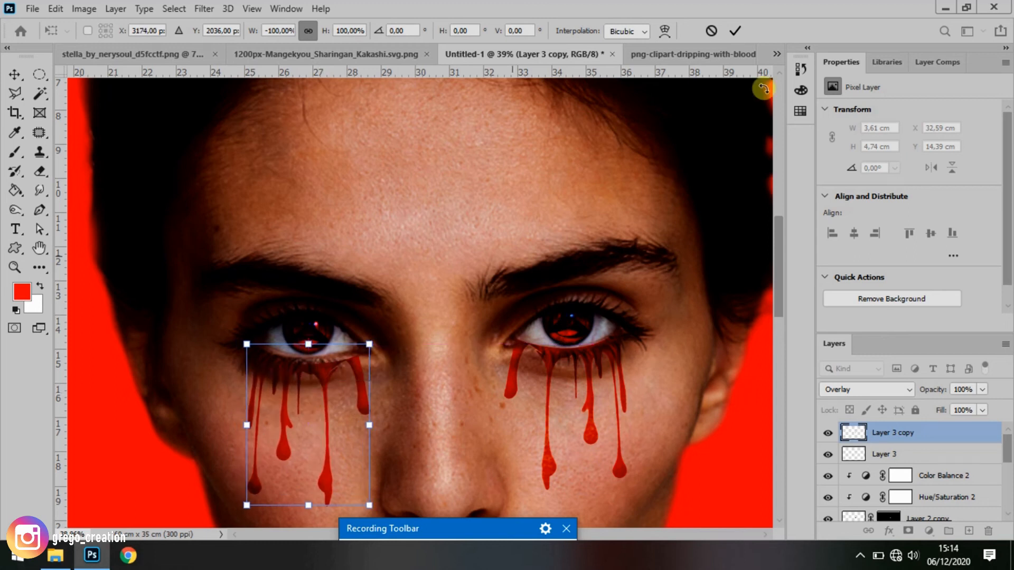
click(734, 31)
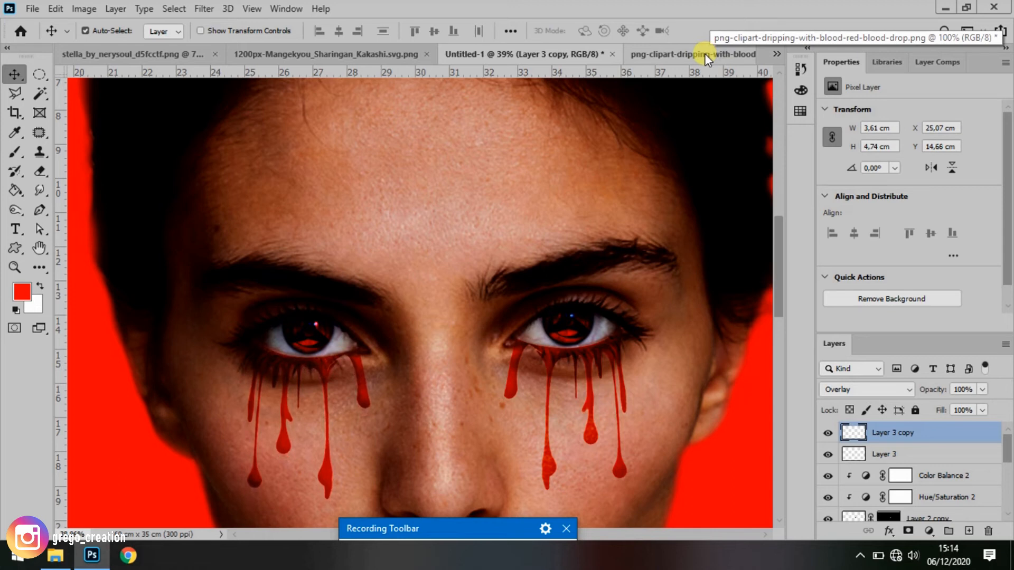
- Nudge the duplicated drips slightly right and up to fit them against the left-hand eye's lower lid
key(Right)
key(Right)
key(Right)
key(Right)
key(Right)
key(Right)
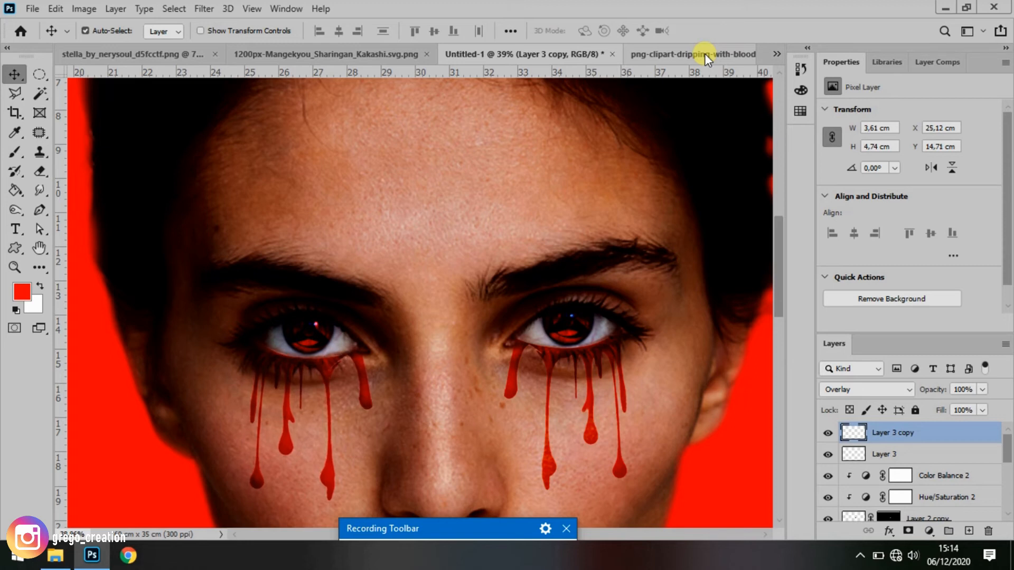
key(Up)
key(Up)
key(Up)
key(Up)
key(Up)
key(Up)
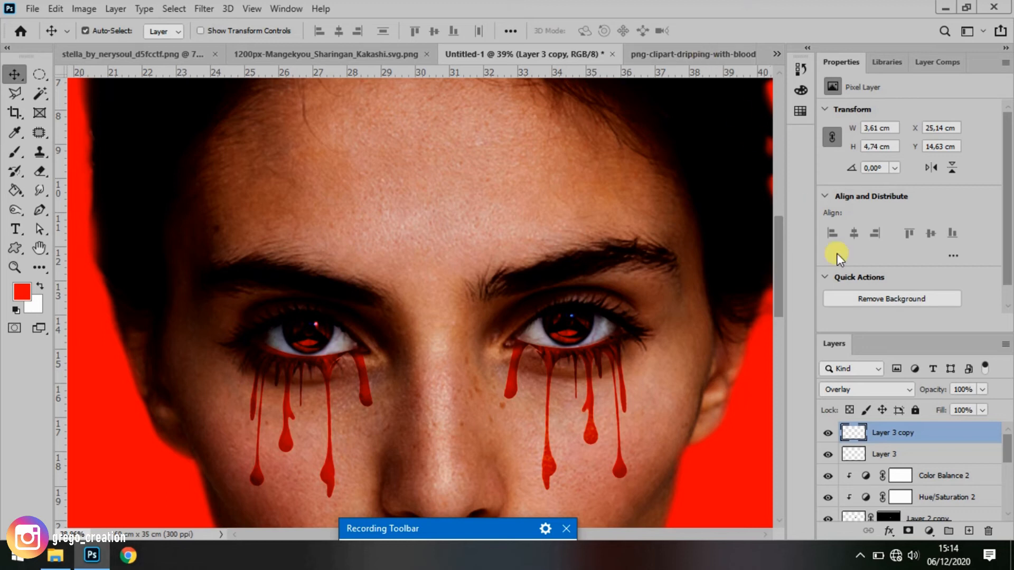
- Add a layer mask to Layer 3 and brush black over the blood at the right-hand eye's inner corner
click(927, 456)
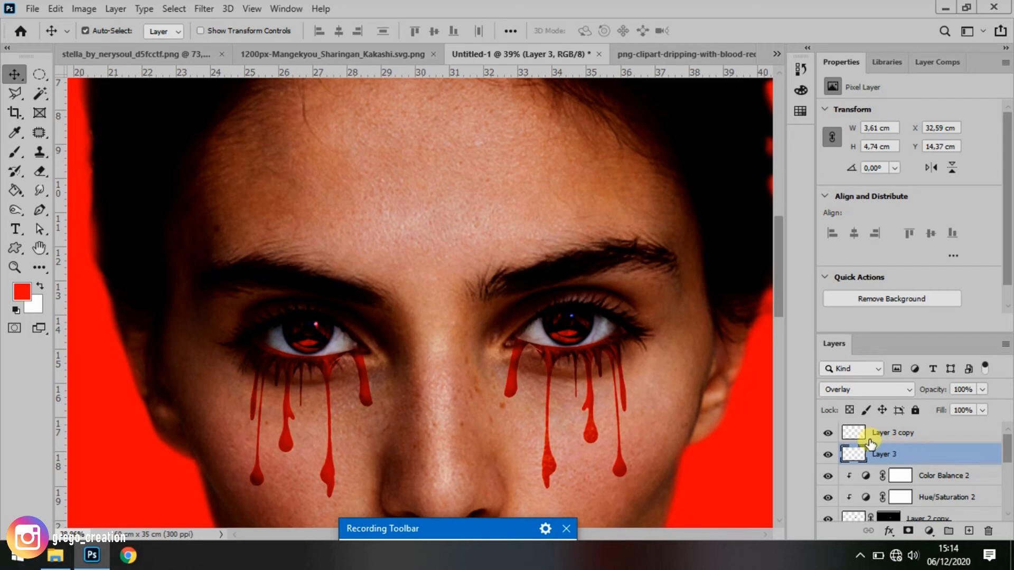
click(907, 531)
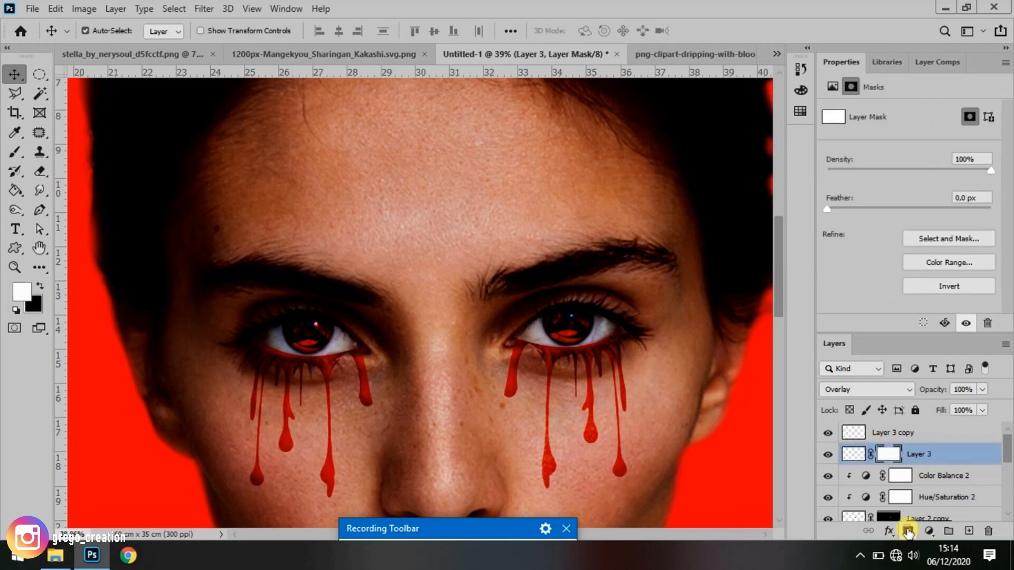
click(40, 287)
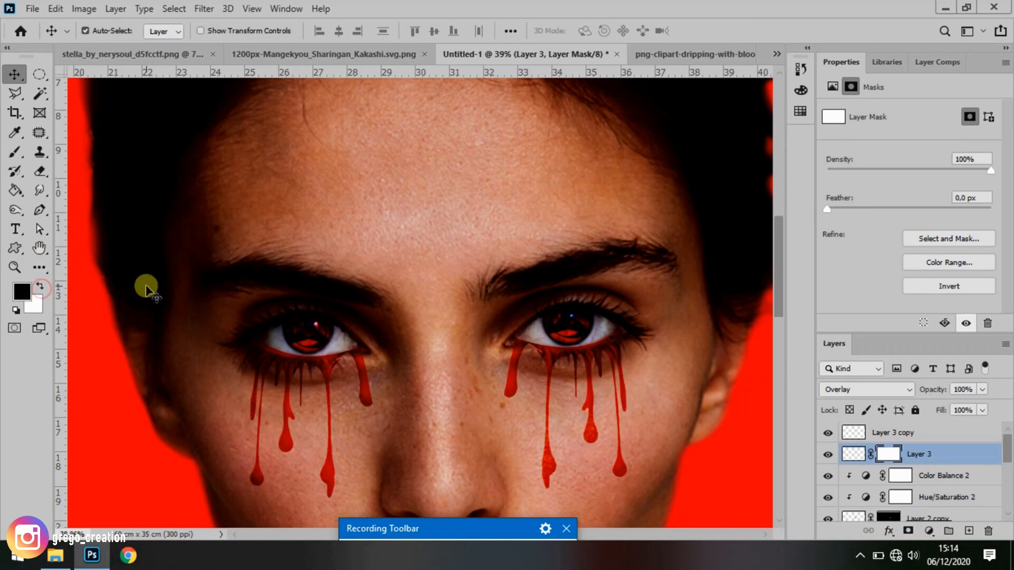
click(14, 152)
click(73, 153)
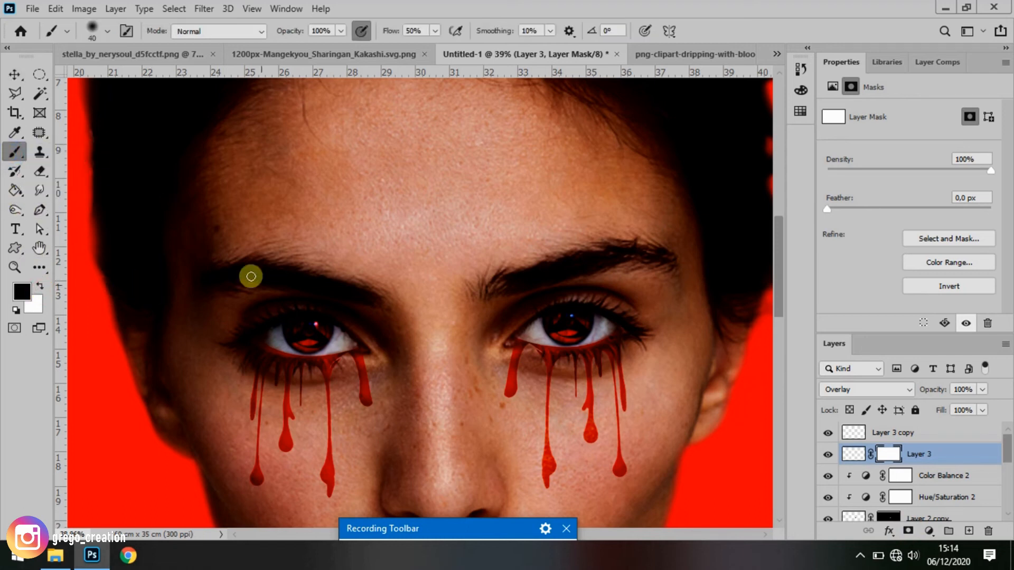
scroll(285, 343, up, 2)
scroll(293, 345, up, 1)
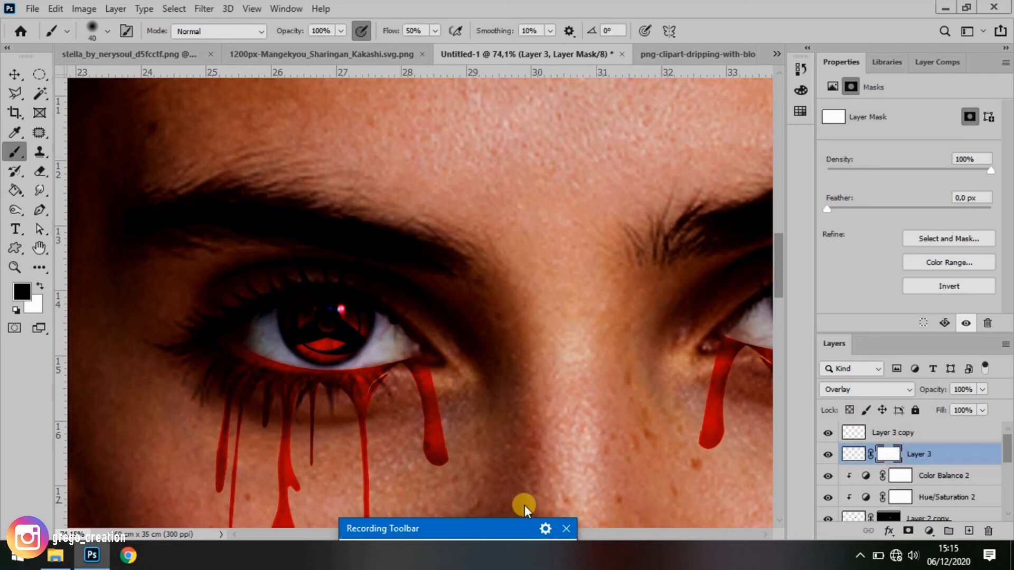
scroll(555, 500, right, 5)
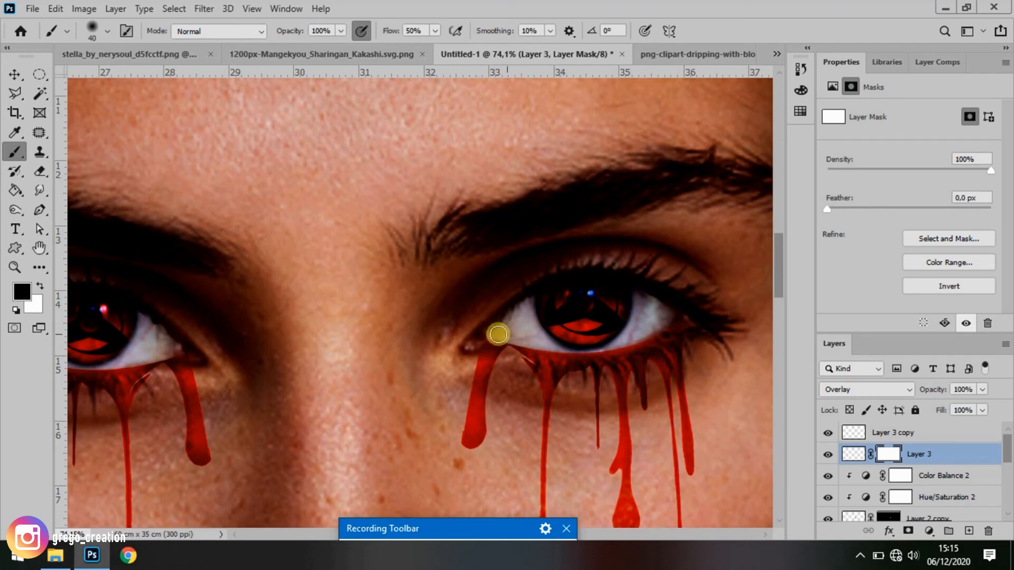
drag(489, 330, 473, 343)
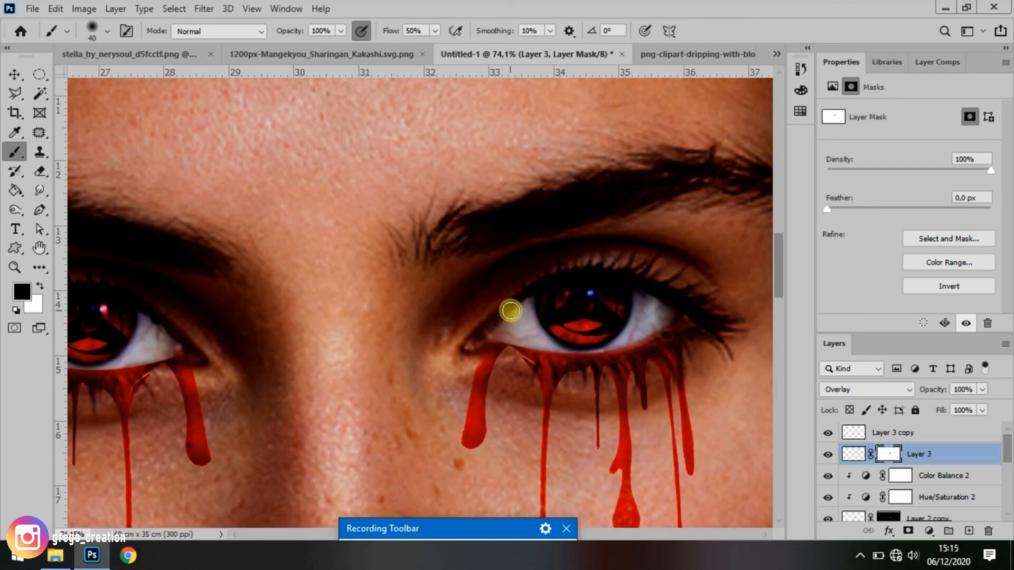
- Add a layer mask to Layer 3 copy, the drips under the left-hand eye
scroll(542, 383, down, 5)
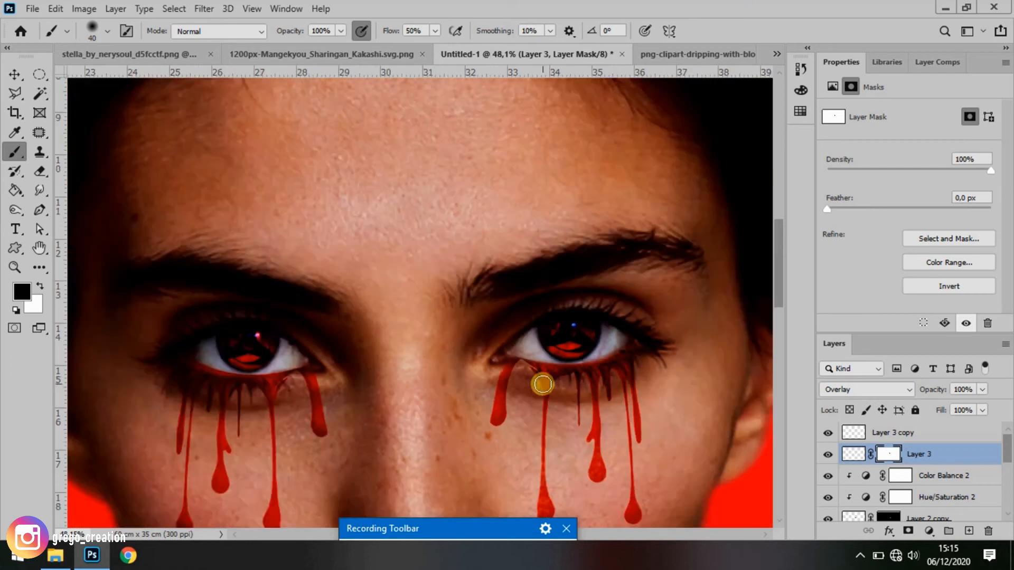
scroll(391, 414, left, 2)
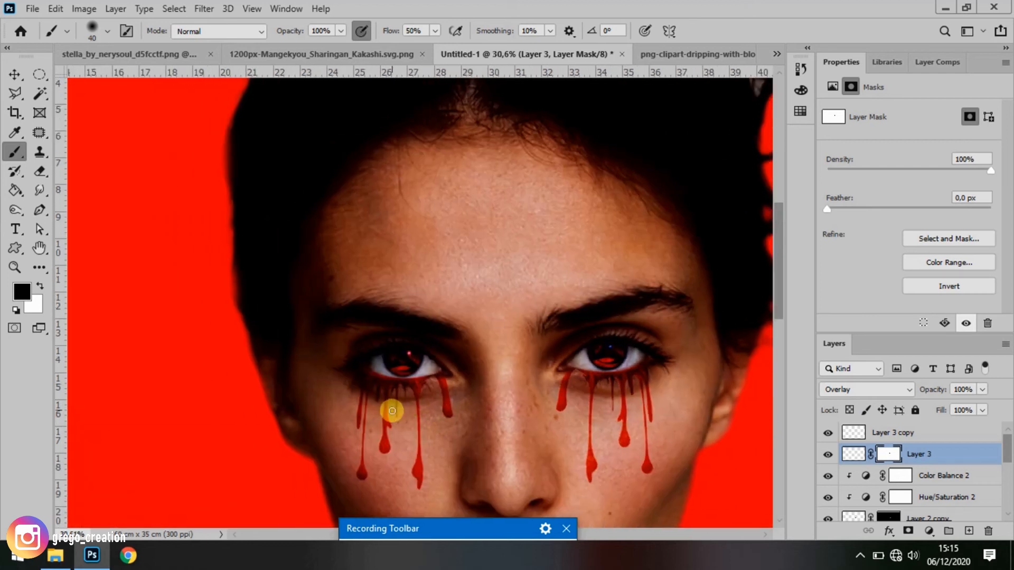
scroll(447, 409, up, 3)
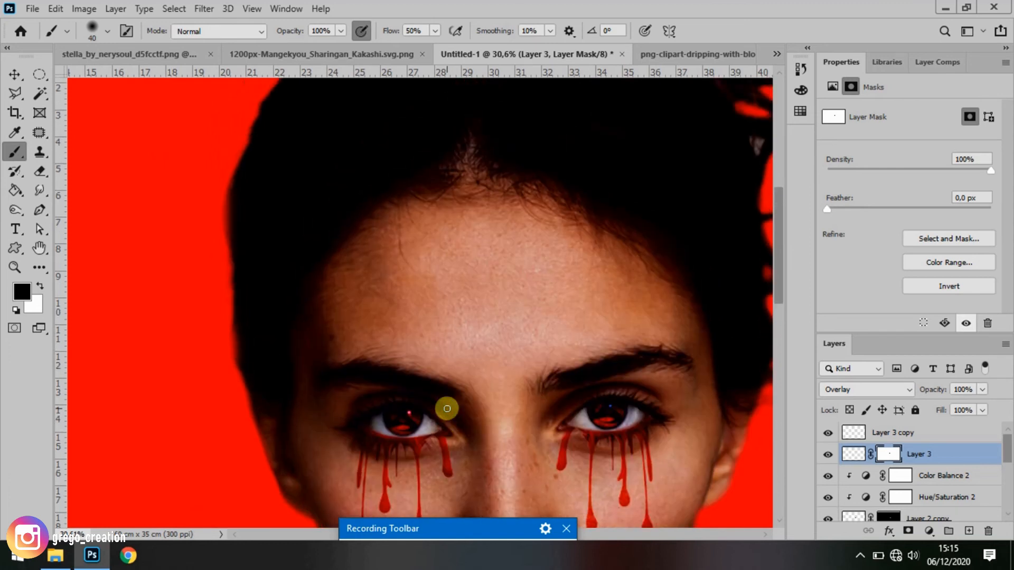
key(super)
key(super)
scroll(447, 408, up, 2)
scroll(447, 408, up, 4)
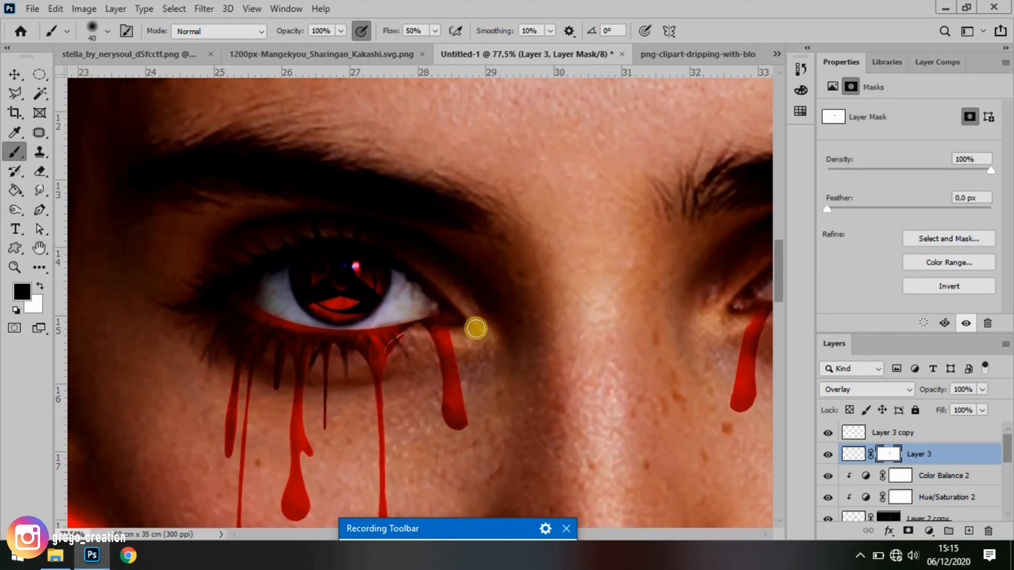
click(887, 432)
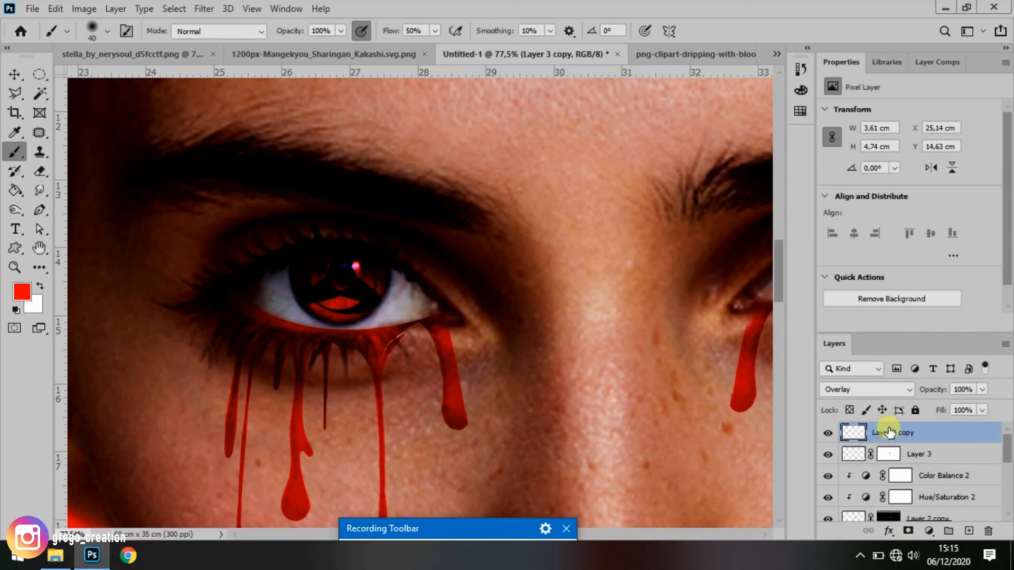
click(908, 531)
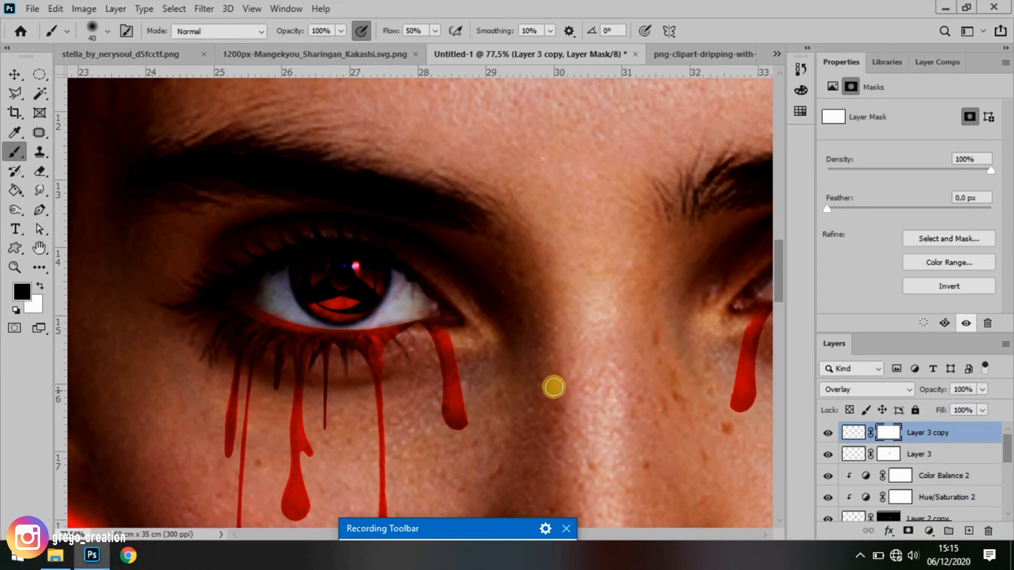
- Open the image 1.JPG from the Project 16 Mangekyo folder on the MEDIA (E:) drive
scroll(503, 397, down, 8)
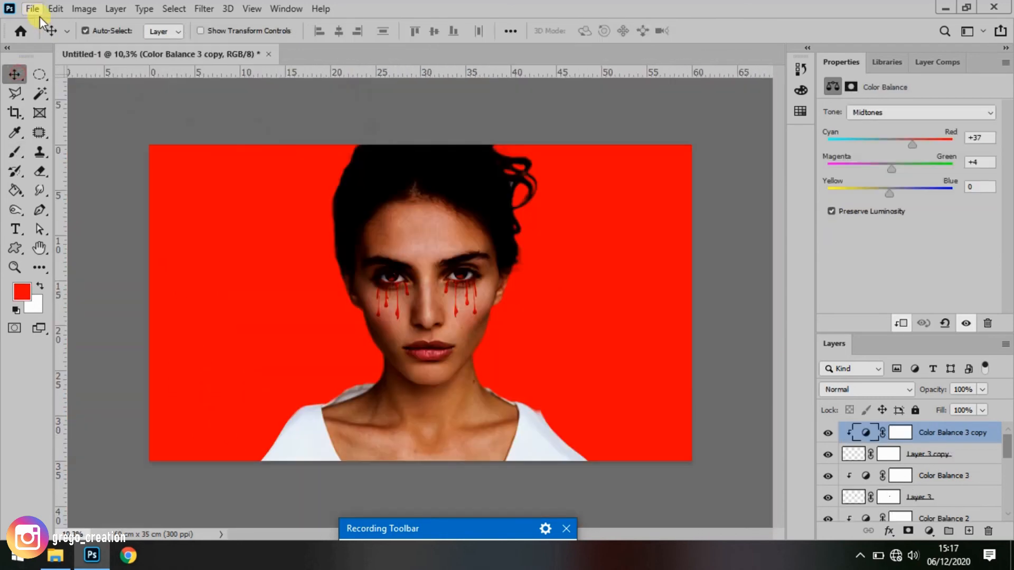
click(33, 10)
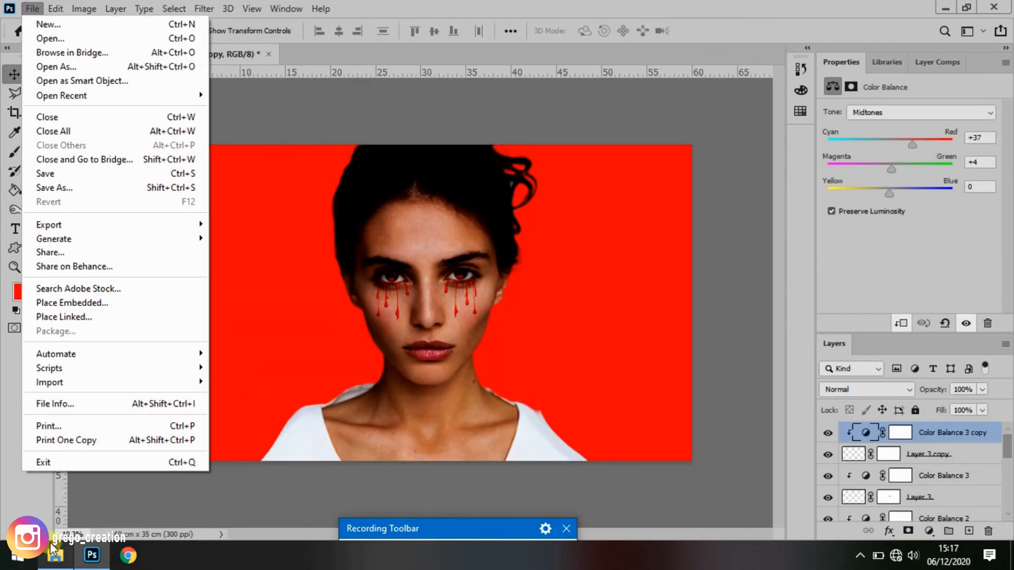
click(68, 38)
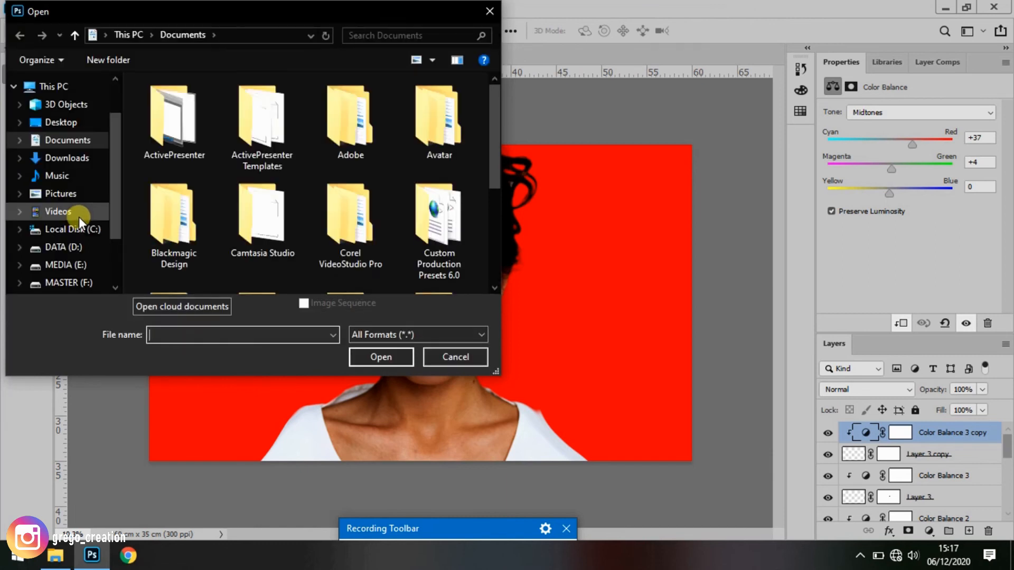
scroll(78, 216, down, 1)
click(74, 224)
click(77, 243)
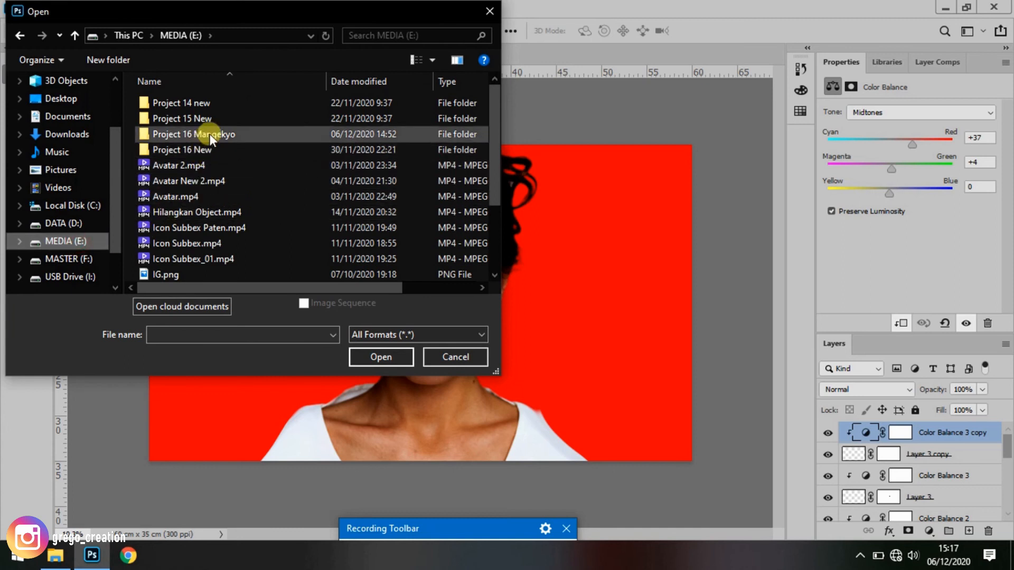
double_click(210, 134)
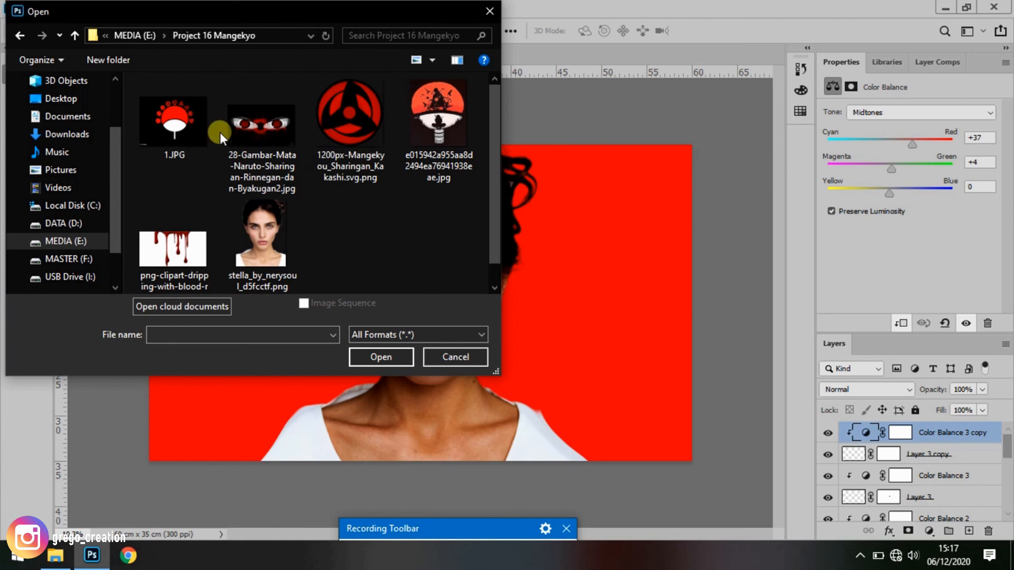
click(186, 113)
click(395, 356)
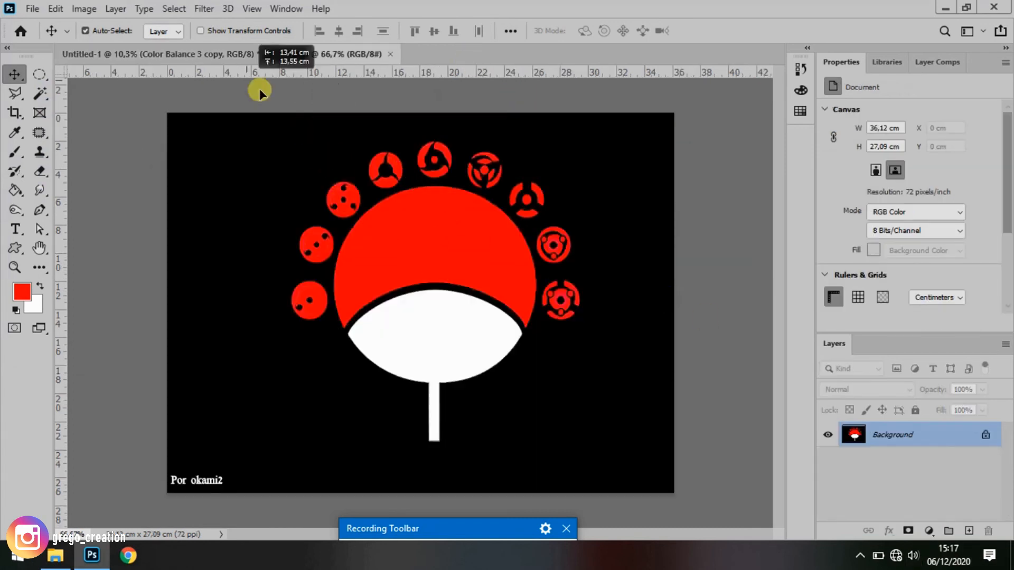
- Copy the fan emblem image into the upper-left corner of Untitled-1 and move its layer below Layer 1
click(224, 56)
drag(265, 302, 191, 177)
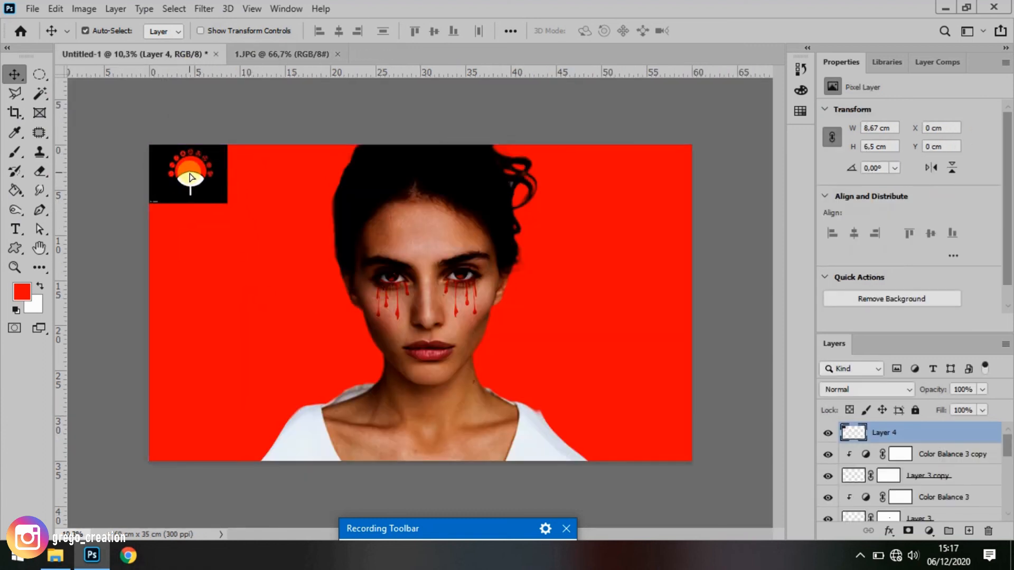
drag(935, 430, 935, 505)
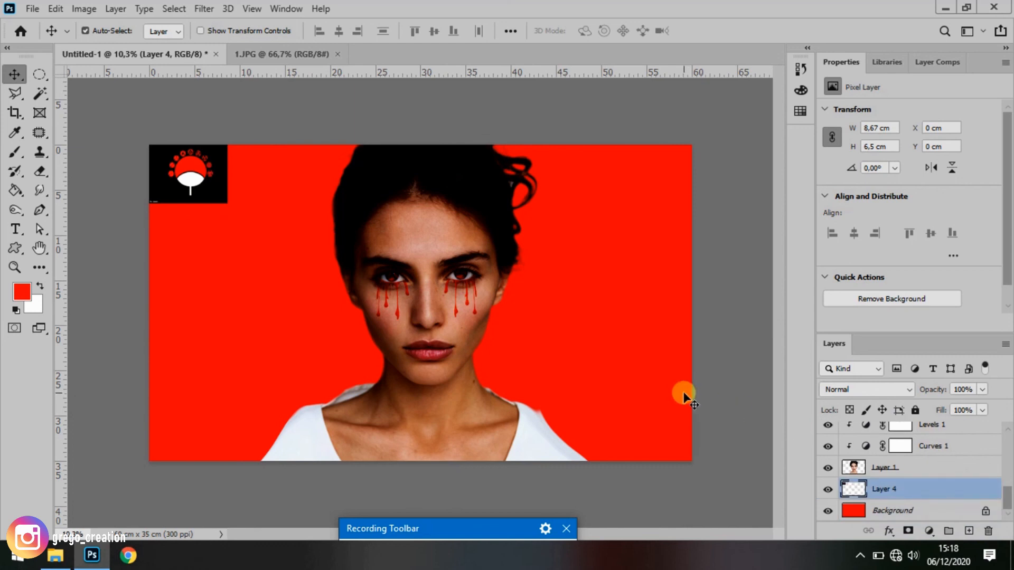
- Stretch the fan emblem layer to about 33.73 cm wide and 38.37 cm high behind the portrait's left side
key(ctrl+t)
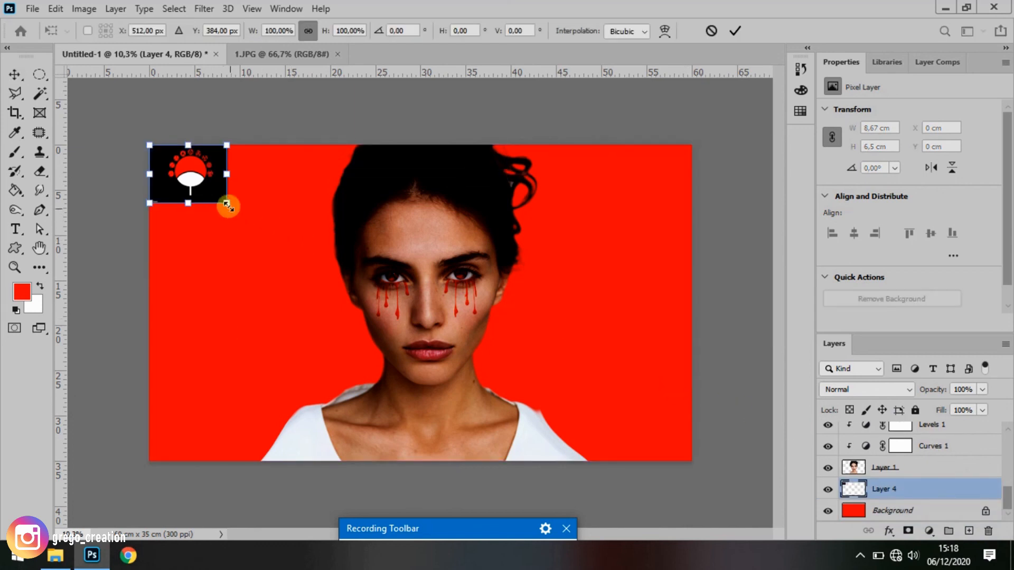
drag(228, 205, 443, 468)
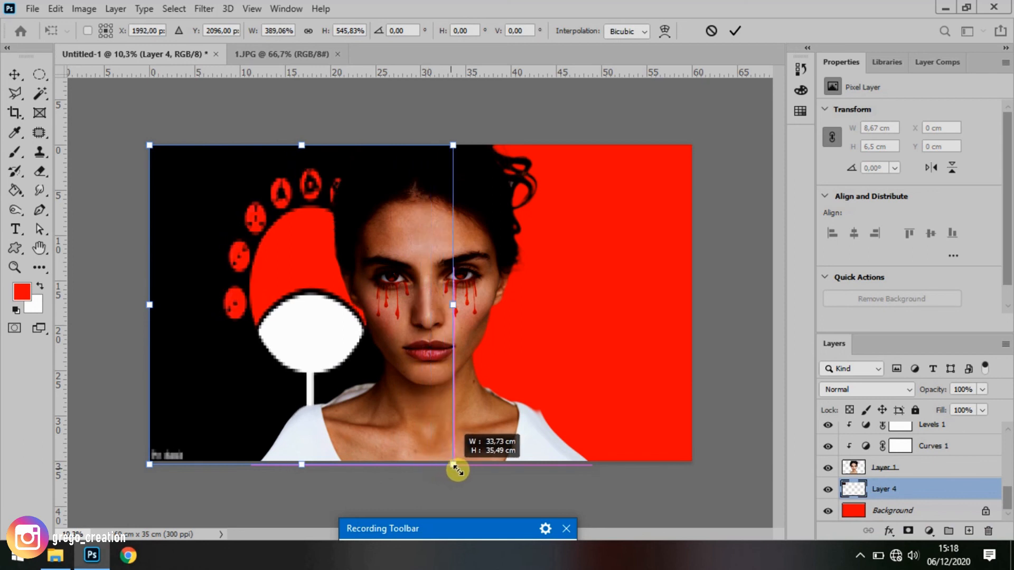
click(735, 31)
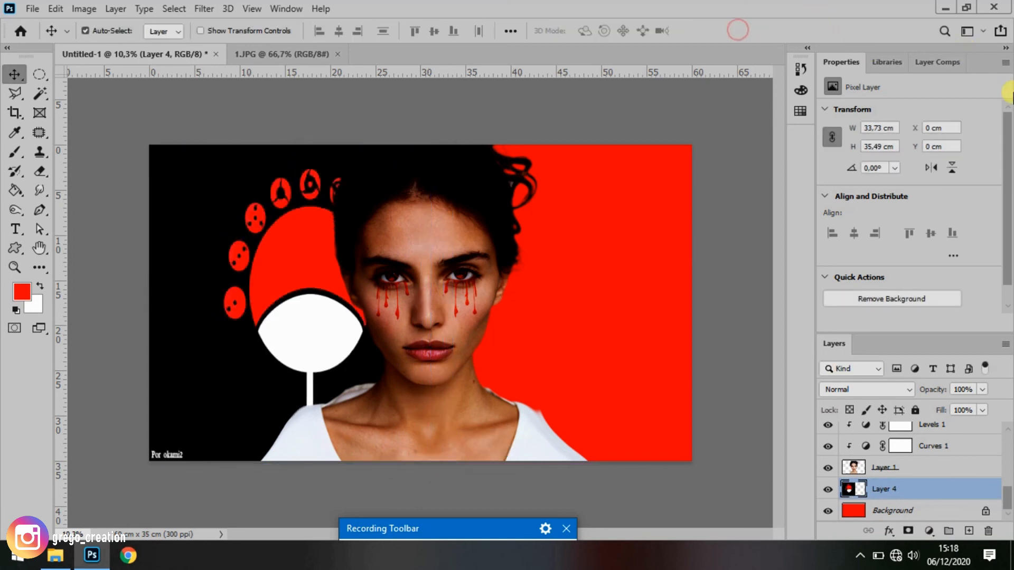
key(ctrl)
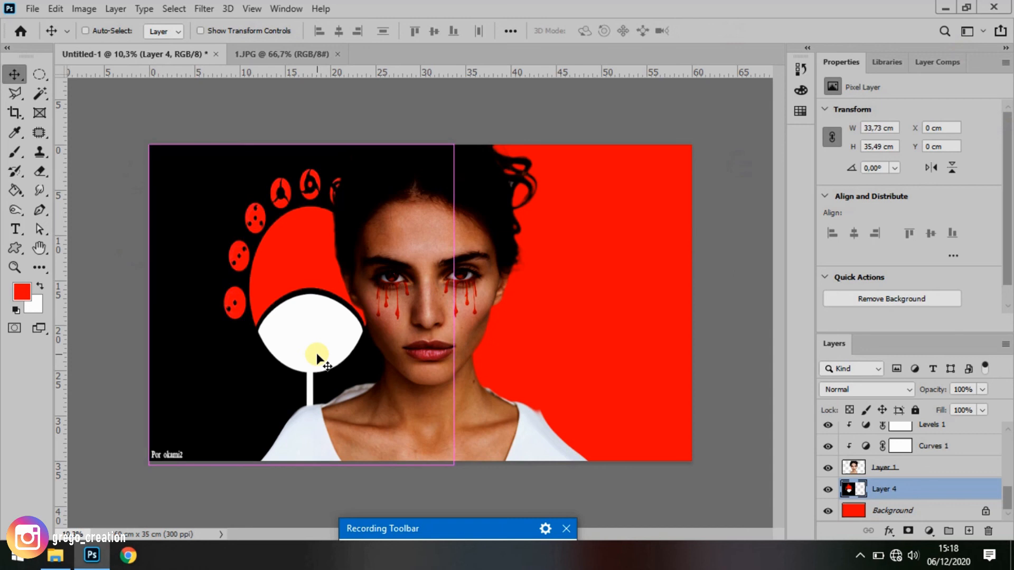
key(ctrl+t)
drag(303, 463, 301, 491)
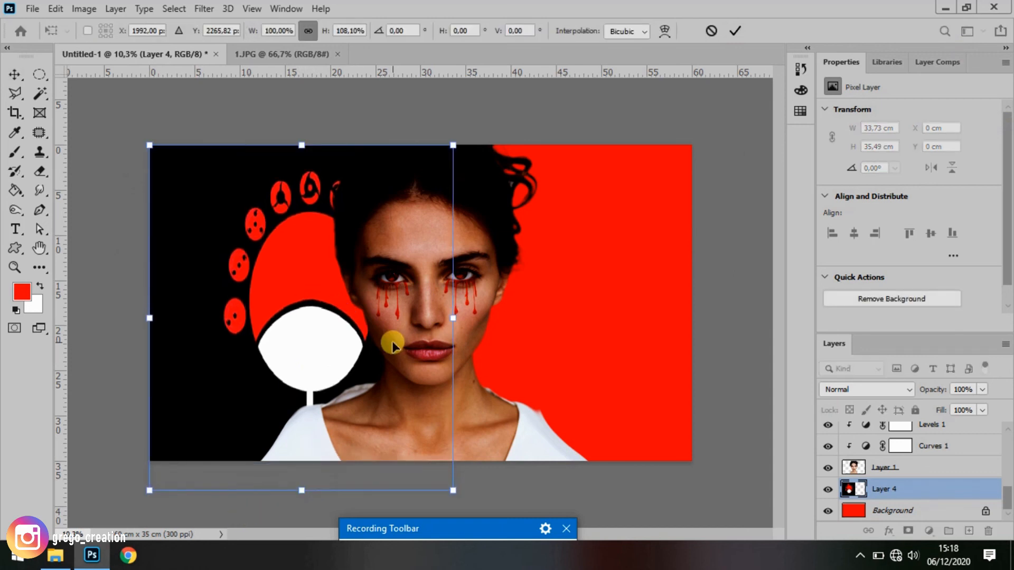
click(732, 33)
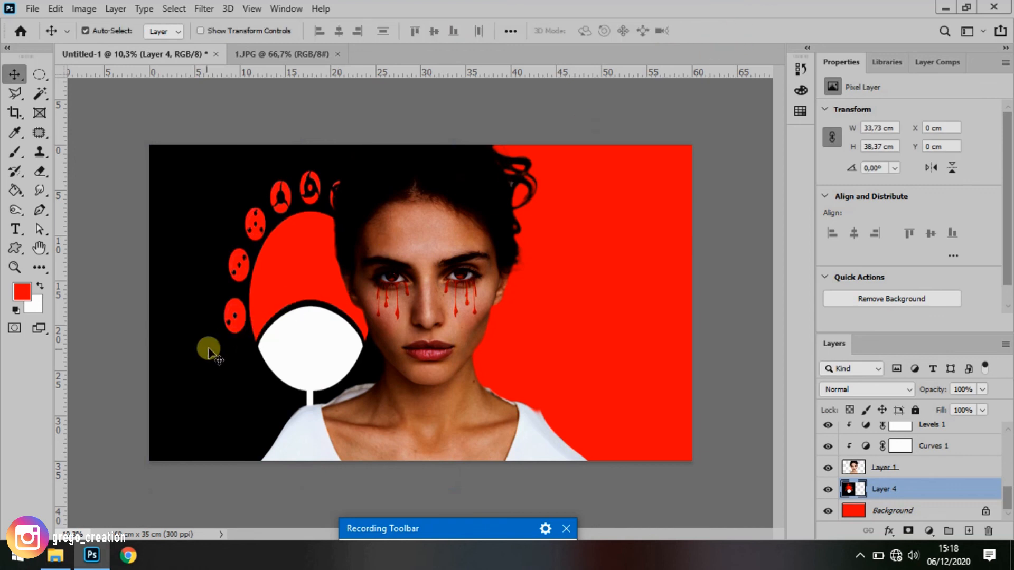
- Duplicate Layer 4, move the copy to cover the background's right side, and merge the two emblem layers
key(ctrl+j)
drag(207, 351, 455, 350)
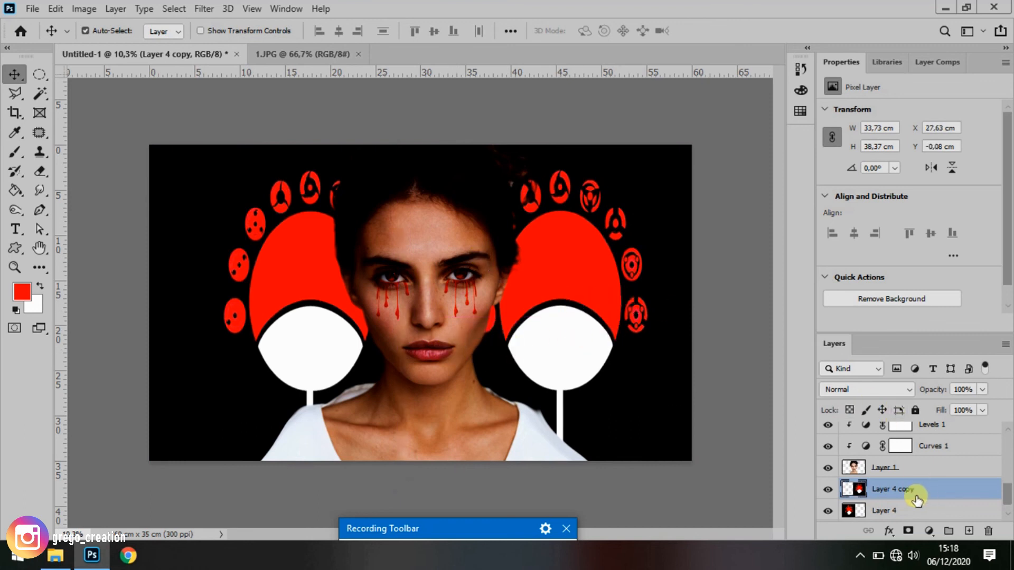
shift+click(904, 511)
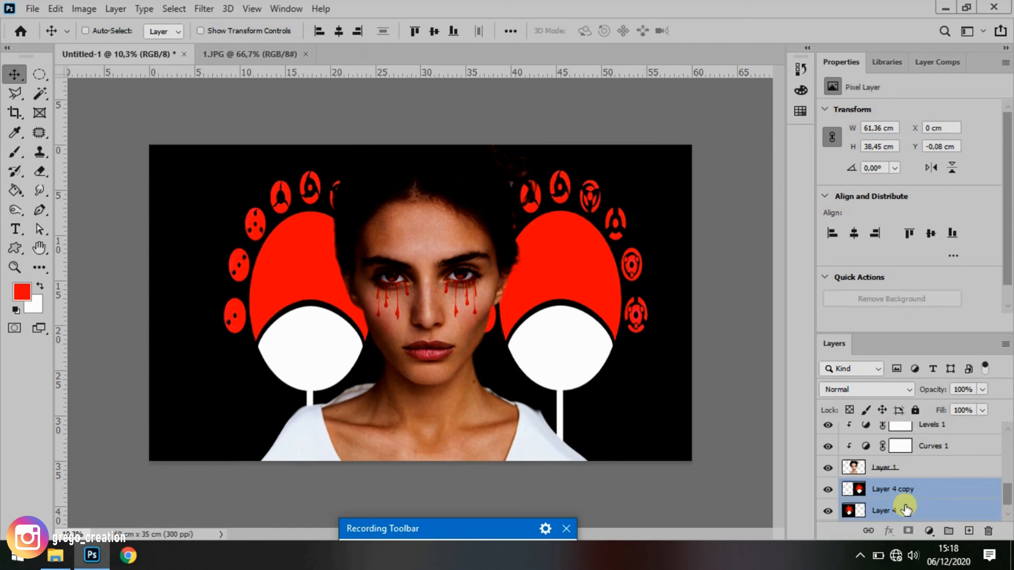
key(ctrl+e)
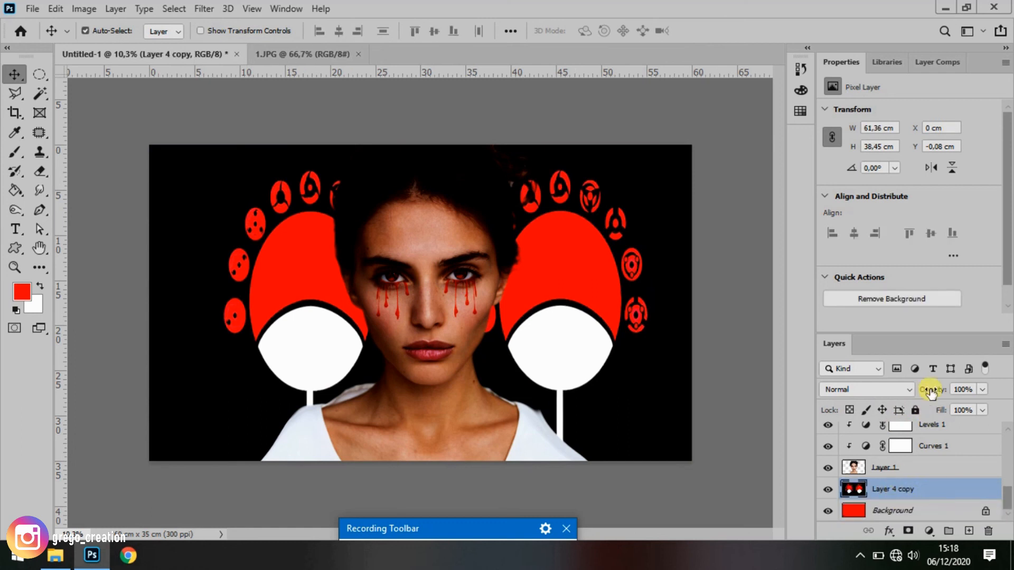
- Apply a strong Gaussian Blur to the merged emblem background layer
click(205, 8)
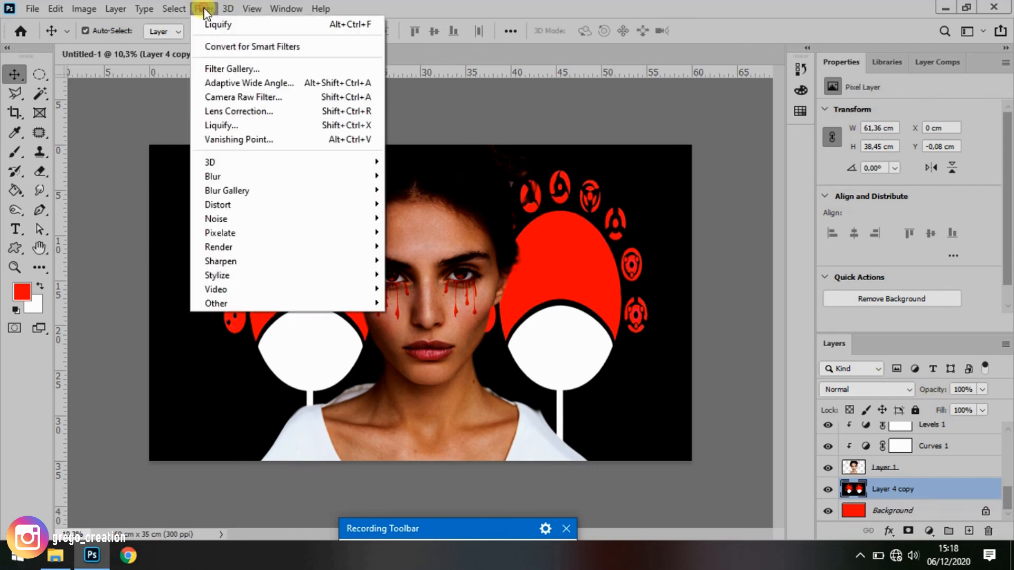
mouse_move(226, 177)
click(411, 231)
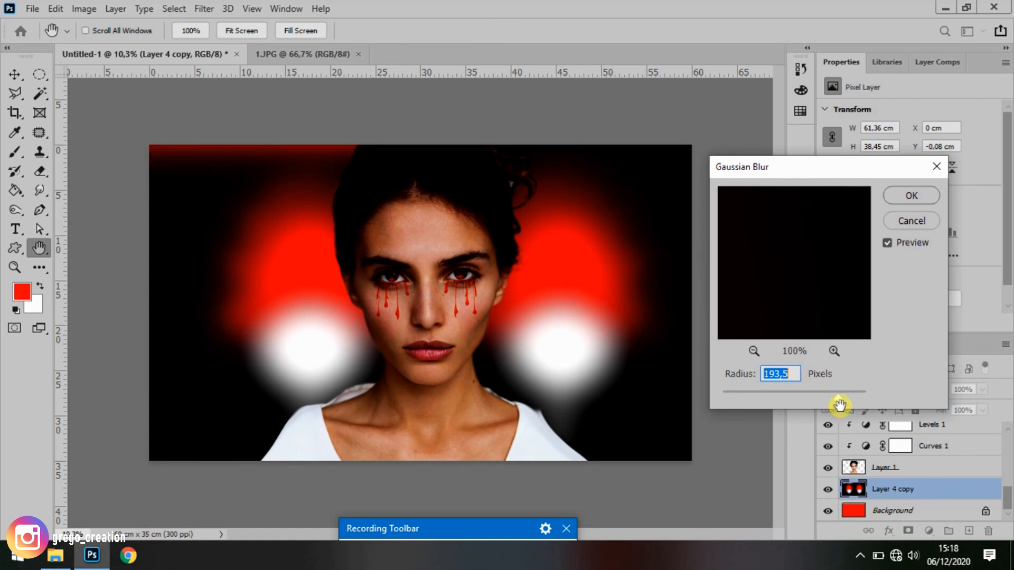
drag(836, 400, 824, 399)
click(917, 199)
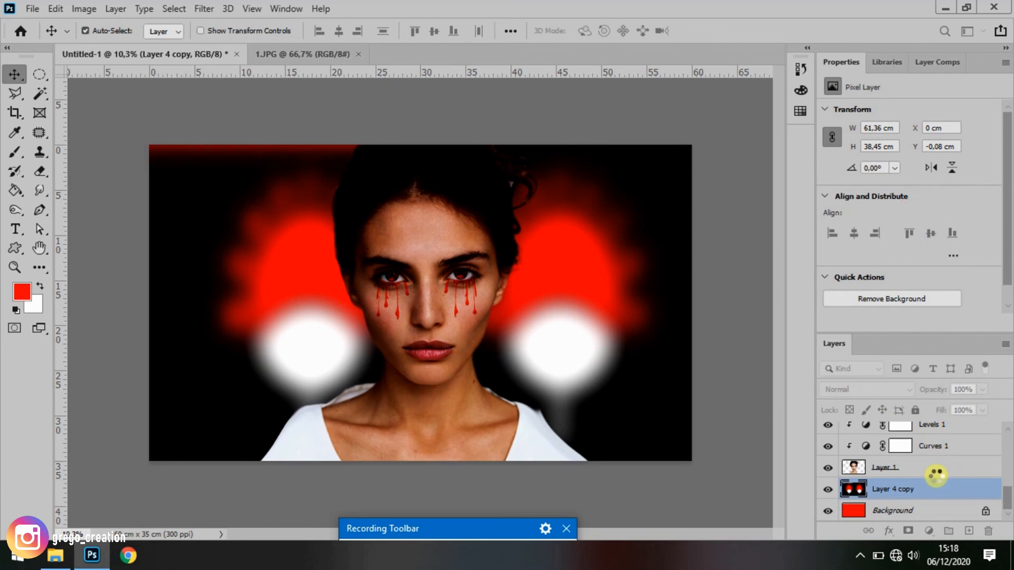
- Try shifting the shadows of Color Balance 1 to +31 toward red
scroll(936, 475, up, 5)
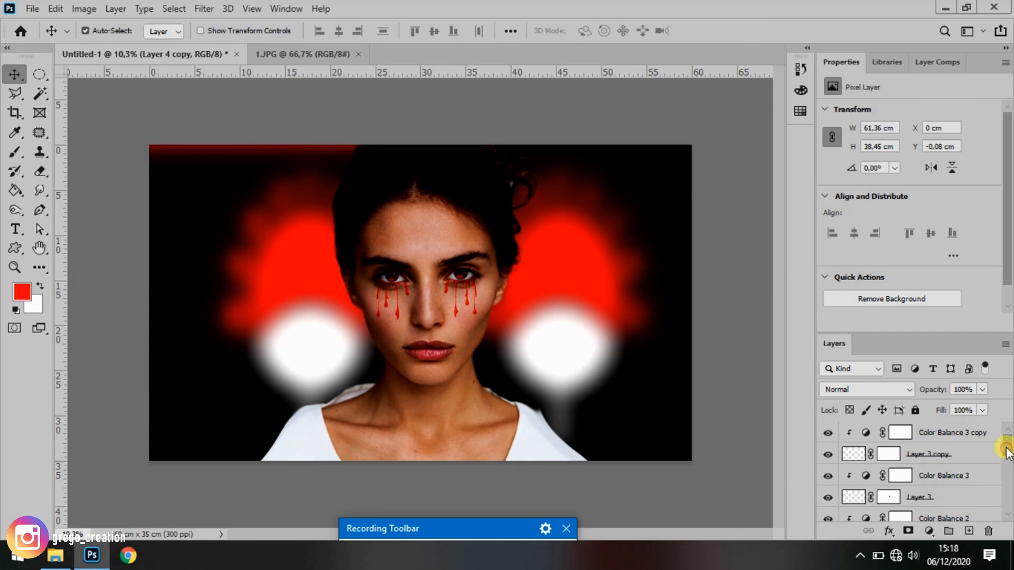
scroll(900, 482, down, 5)
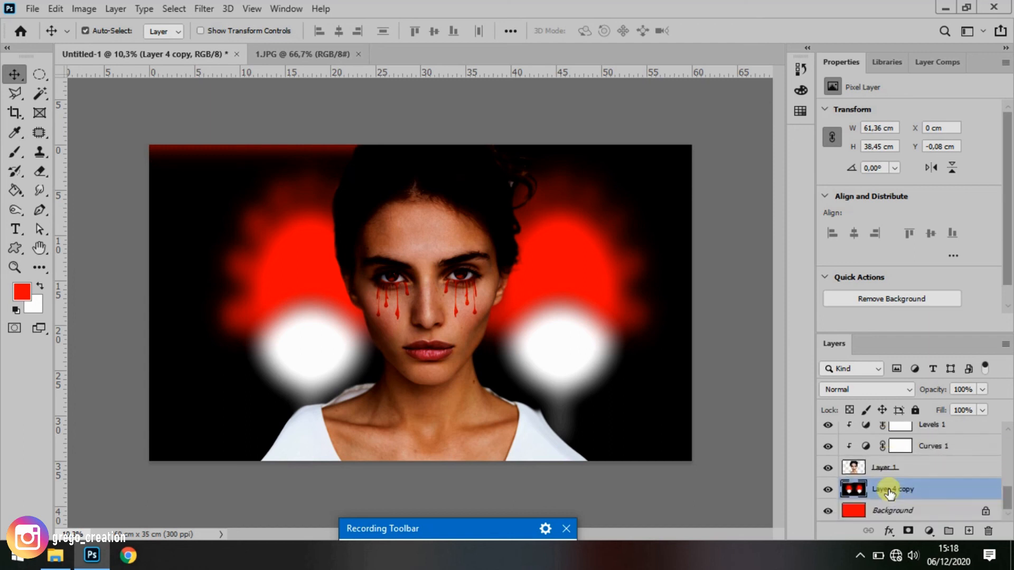
scroll(892, 489, up, 2)
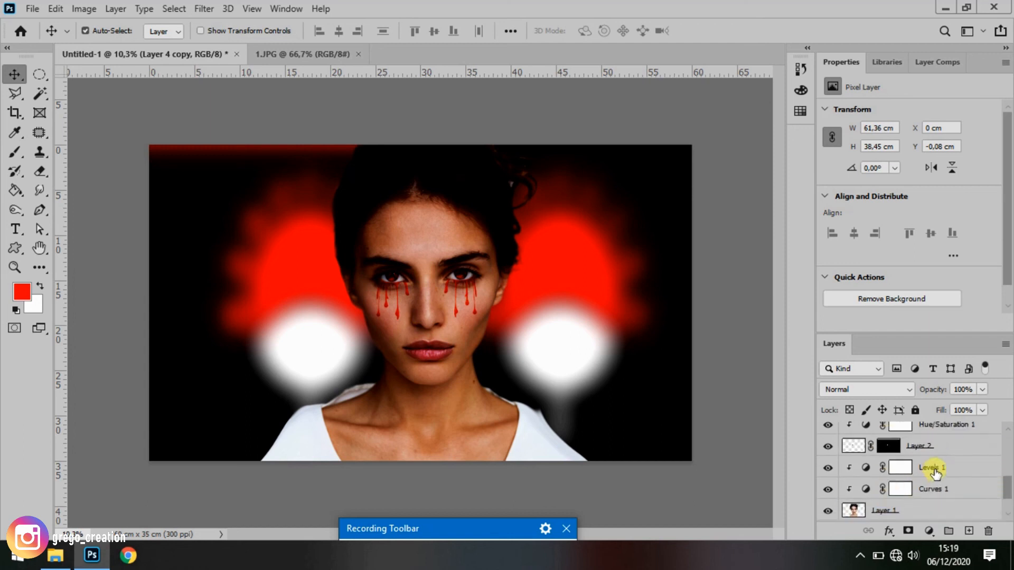
scroll(931, 475, up, 2)
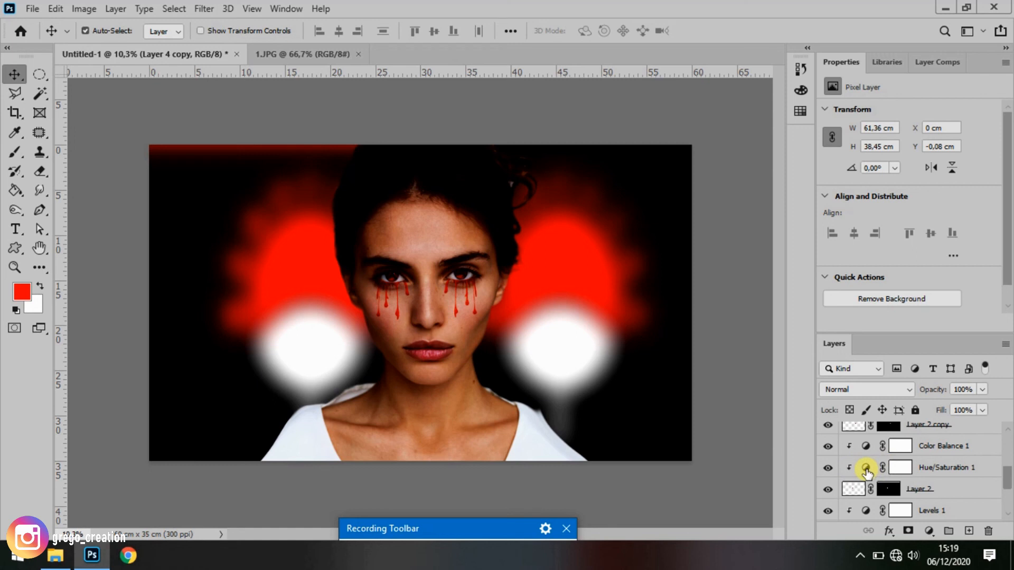
click(865, 447)
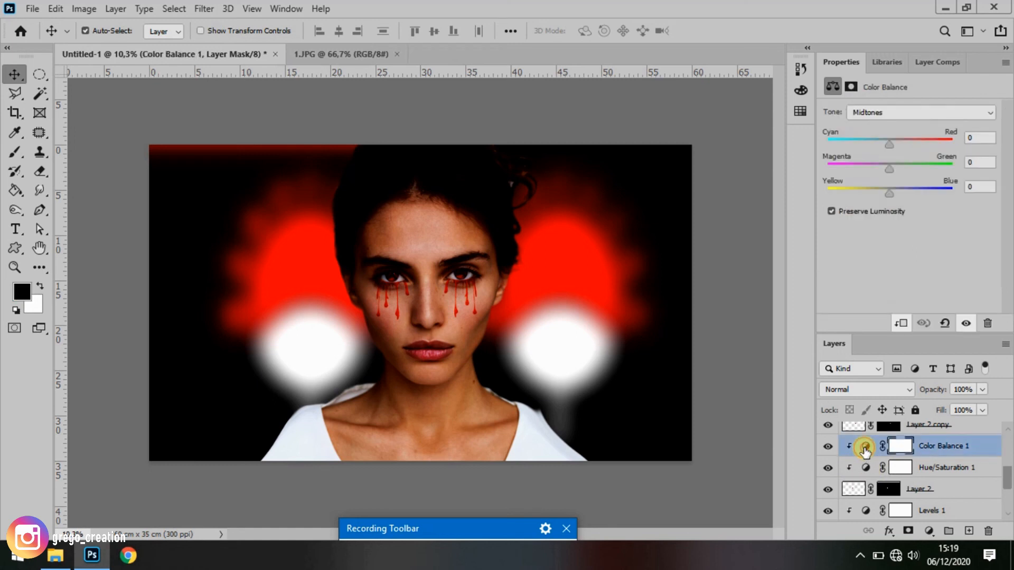
click(865, 448)
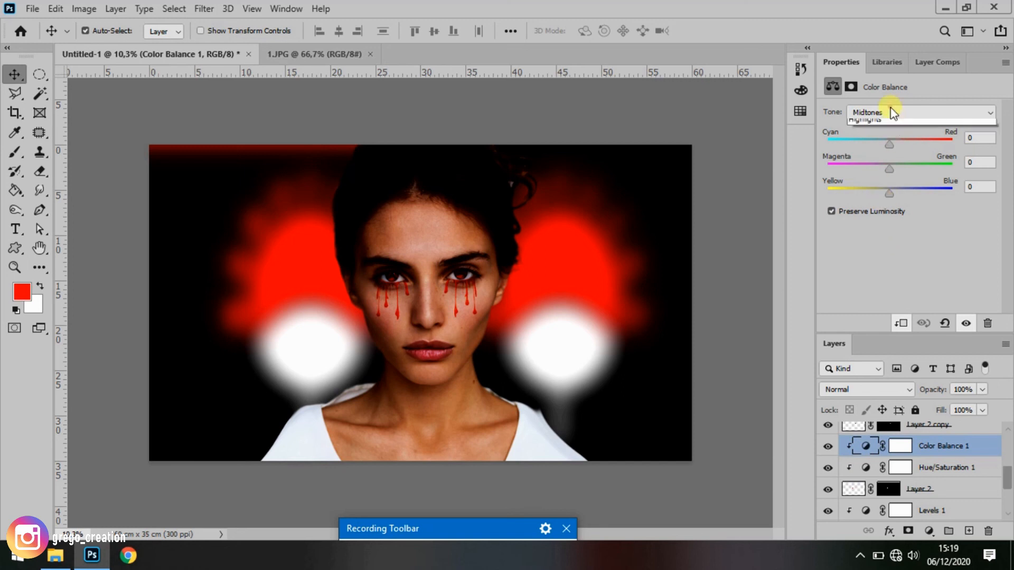
click(889, 111)
click(882, 148)
click(887, 112)
click(876, 125)
drag(888, 147, 908, 151)
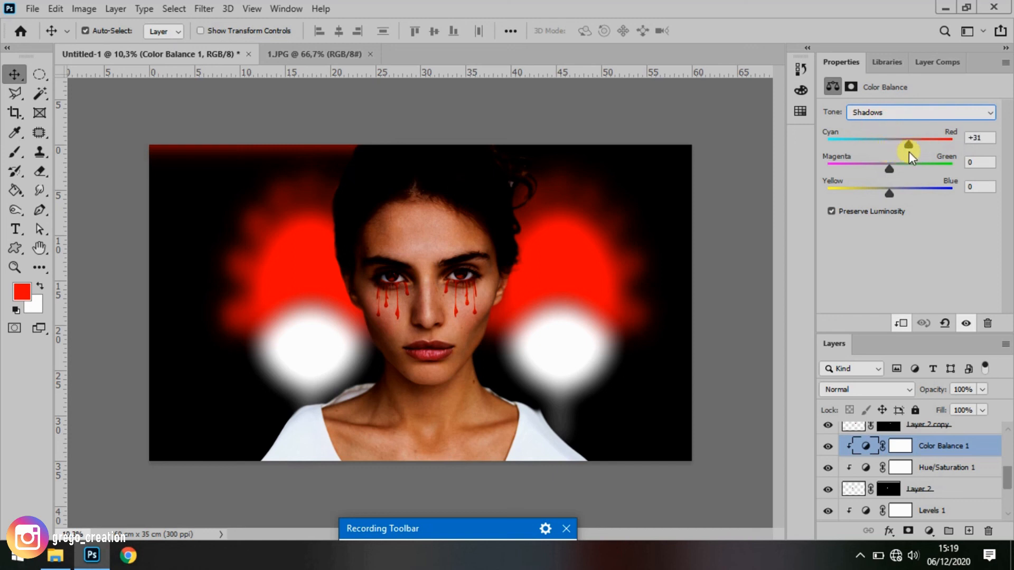
drag(984, 139, 953, 139)
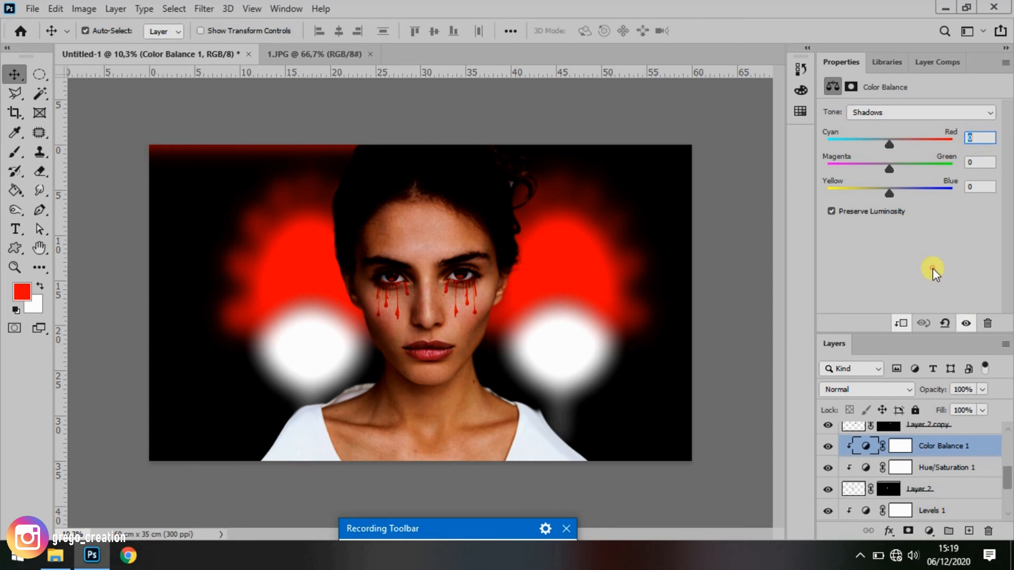
- Select the Color Balance 3 copy layer at the top of the layer stack
scroll(947, 443, up, 3)
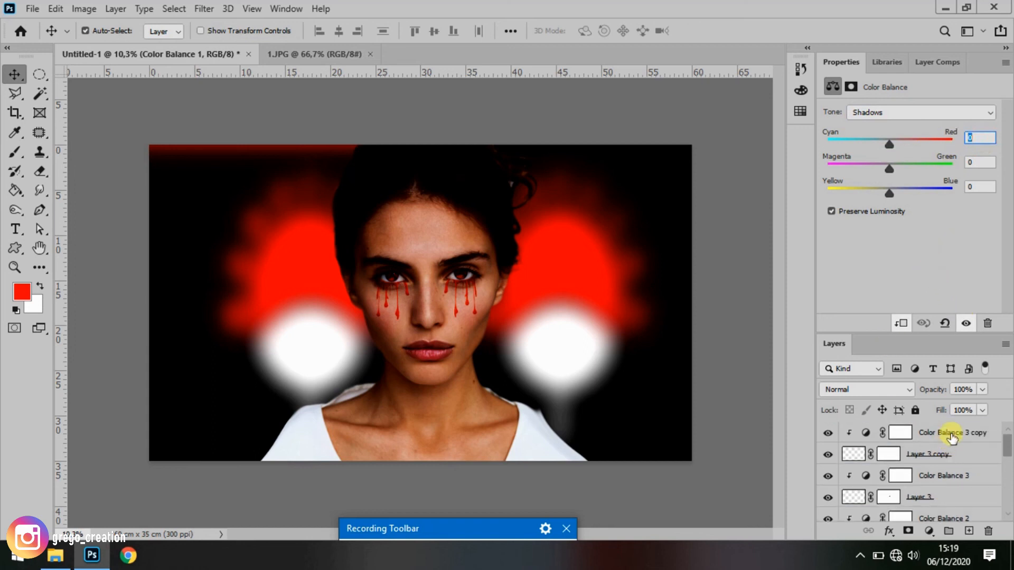
click(950, 433)
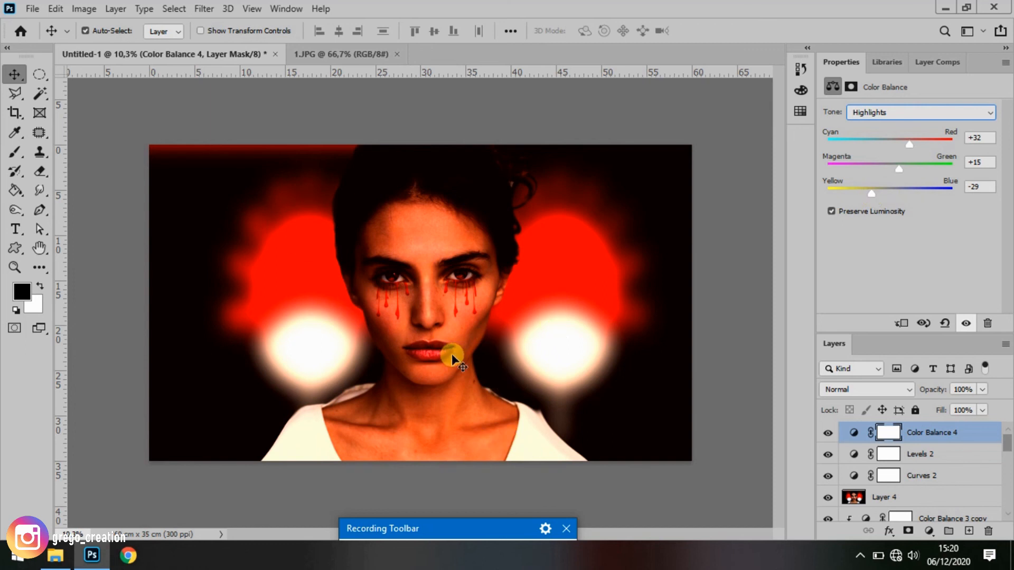
- Examine the eyes, blood drips and overall color grading of the finished portrait up close
key(alt)
click(421, 339)
scroll(421, 338, up, 5)
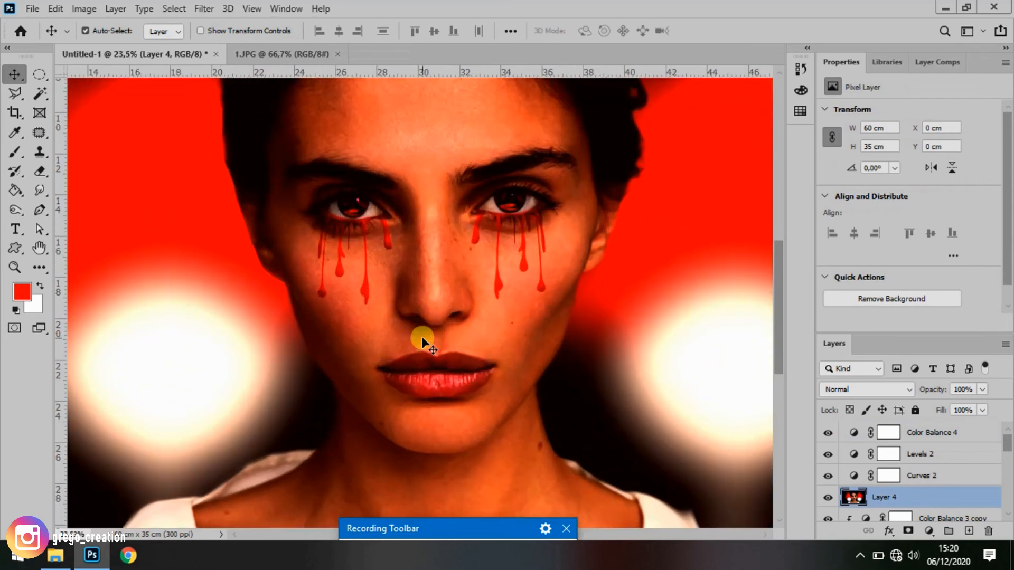
scroll(423, 338, up, 3)
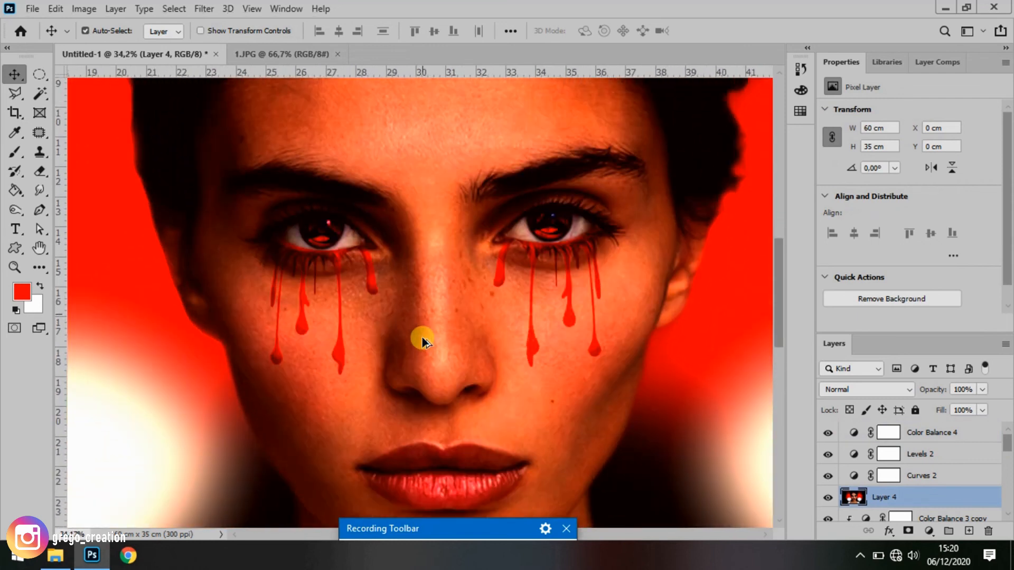
scroll(423, 339, down, 5)
scroll(422, 339, up, 4)
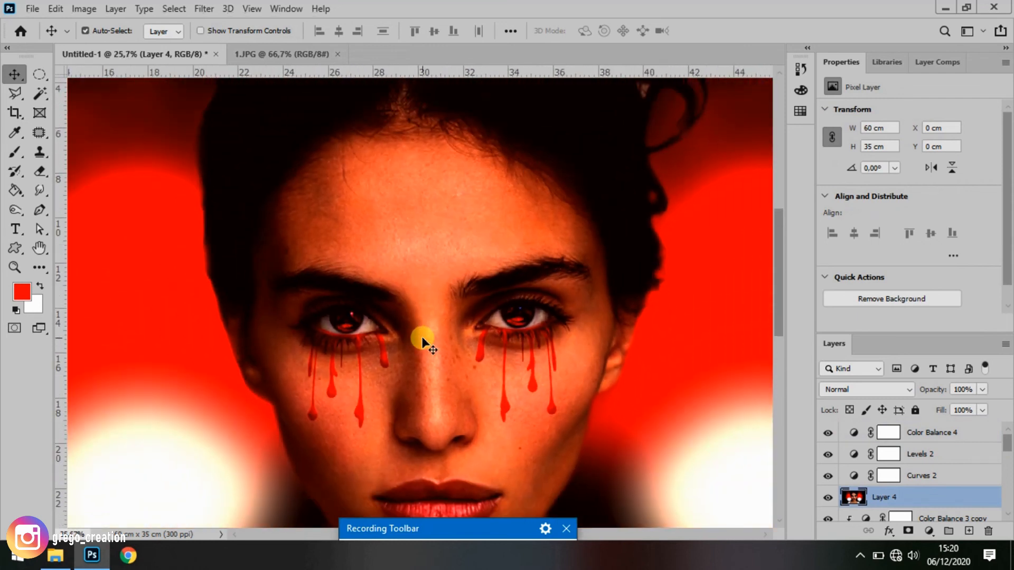
scroll(422, 338, down, 2)
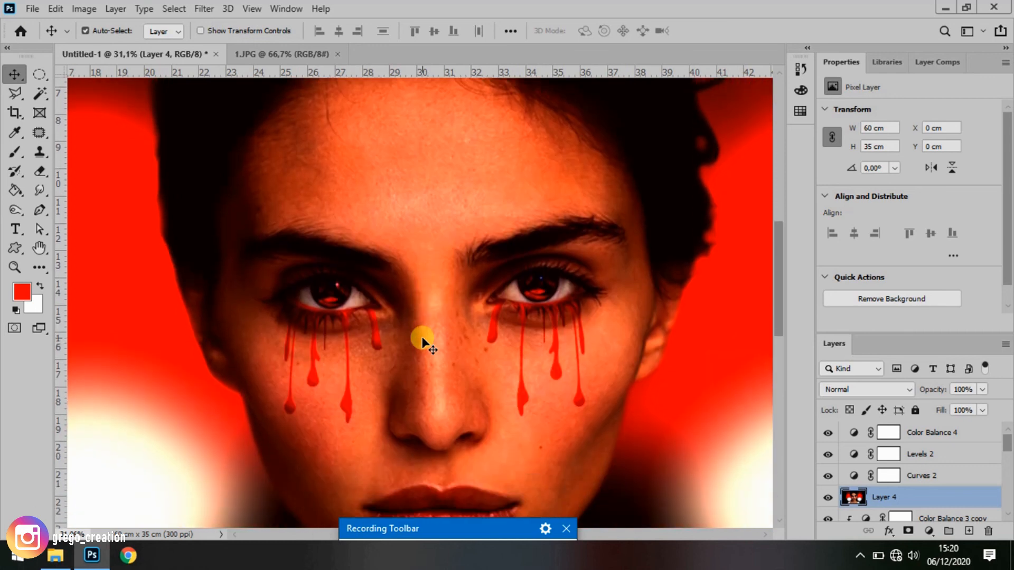
scroll(422, 338, up, 1)
scroll(422, 338, up, 3)
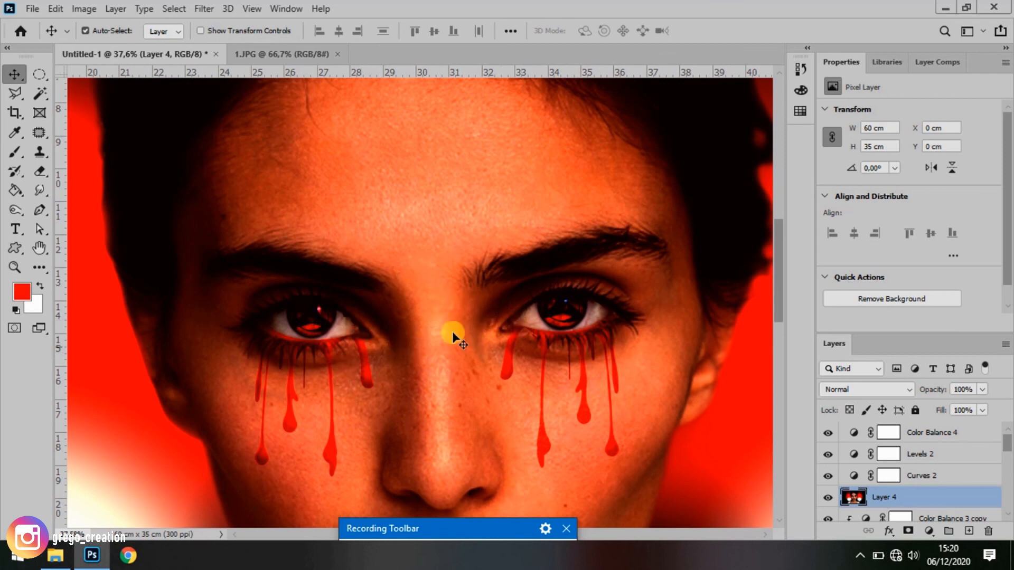
mouse_move(467, 526)
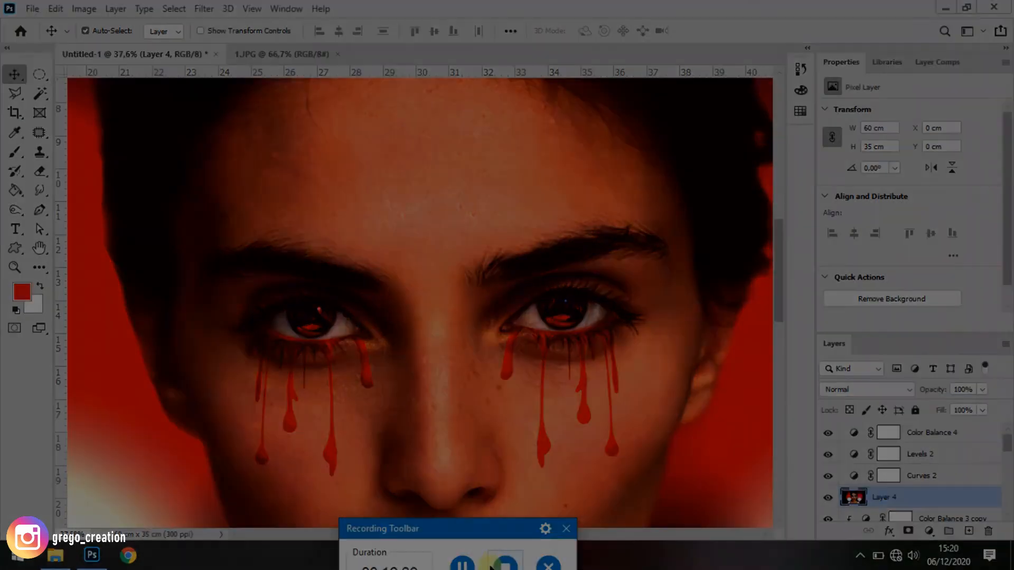